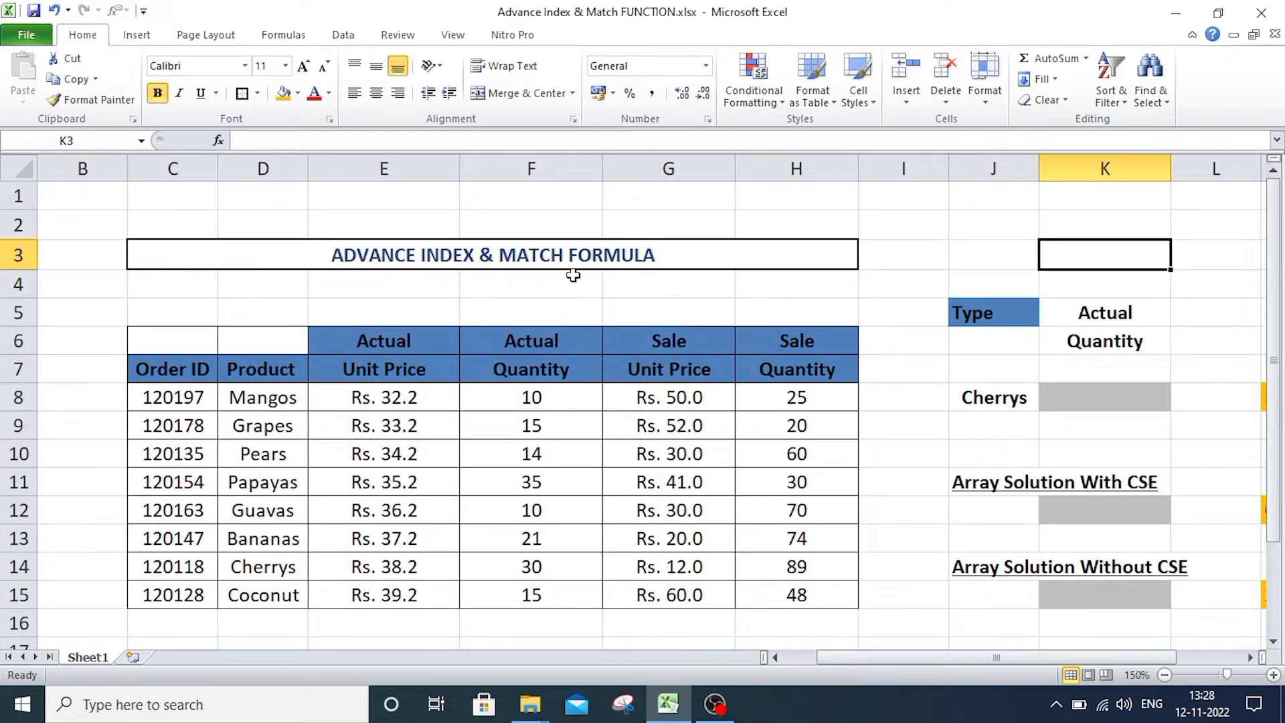
# Examine the order table and its two header rows, Actual/Sale in row 6 and Unit Price/Quantity in row 7.
pyautogui.click(404, 314)
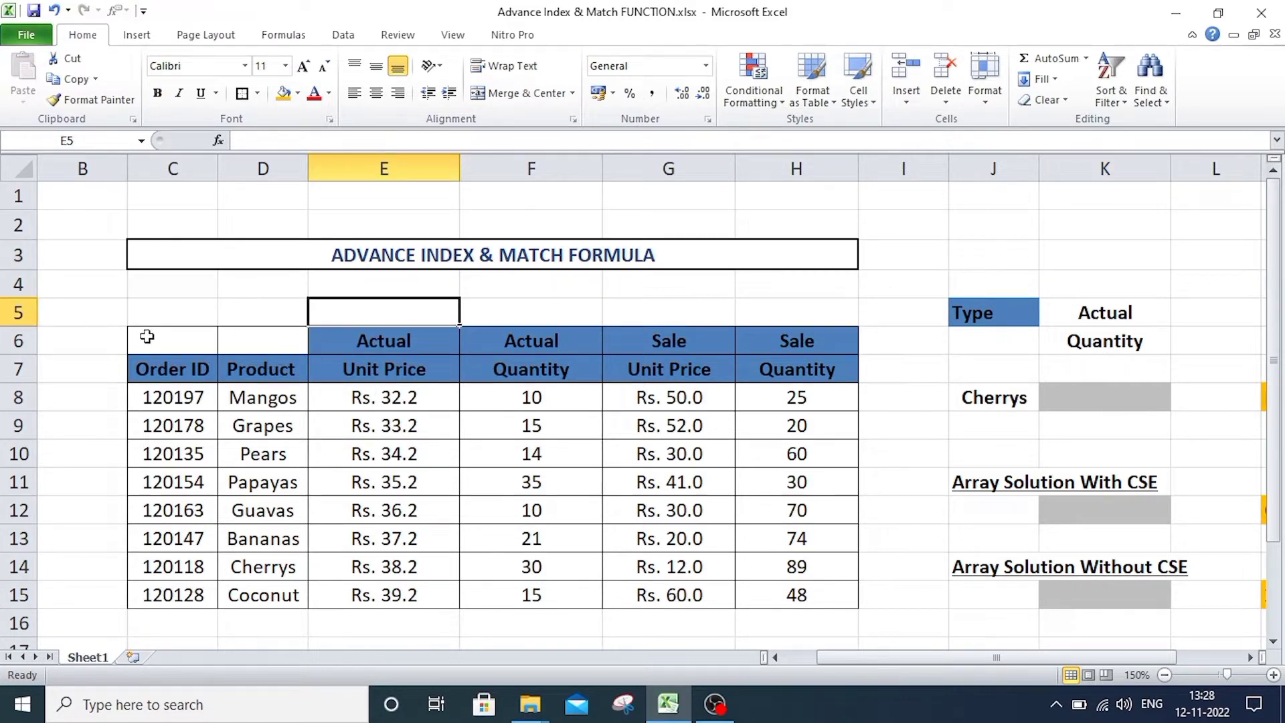
pyautogui.moveTo(149, 343); pyautogui.dragTo(817, 589)
pyautogui.click(633, 284)
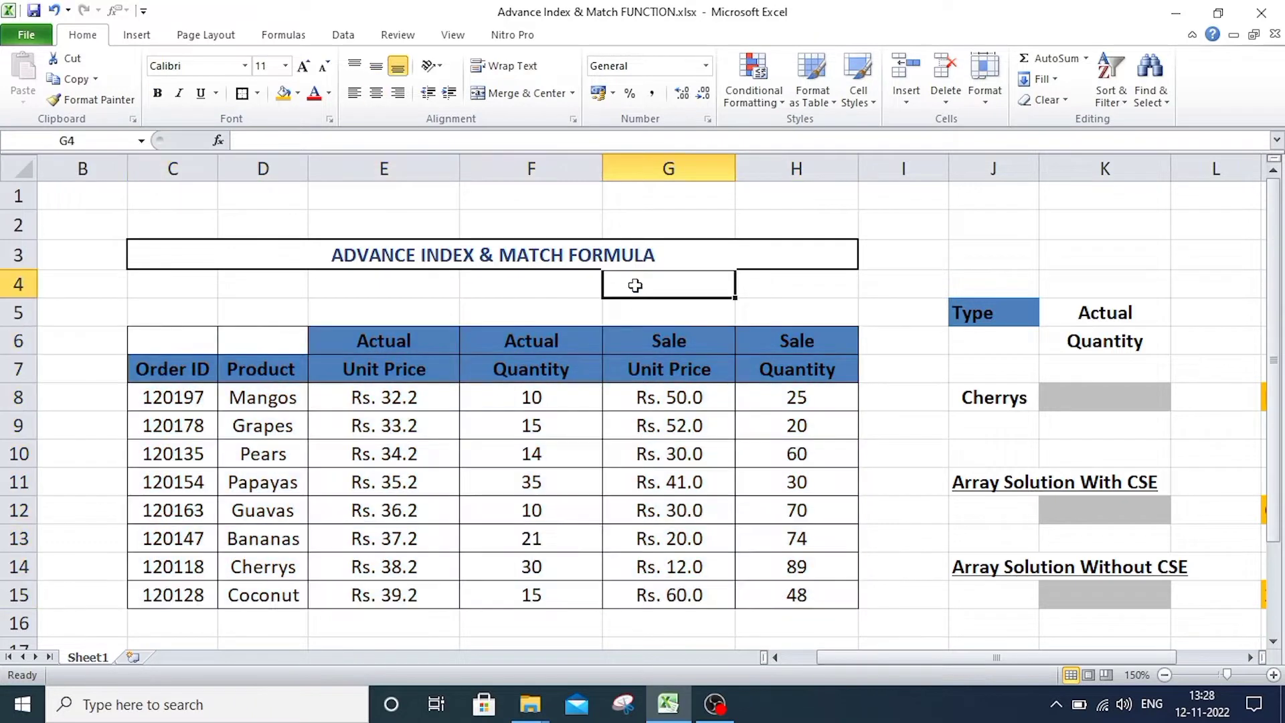
pyautogui.click(402, 345)
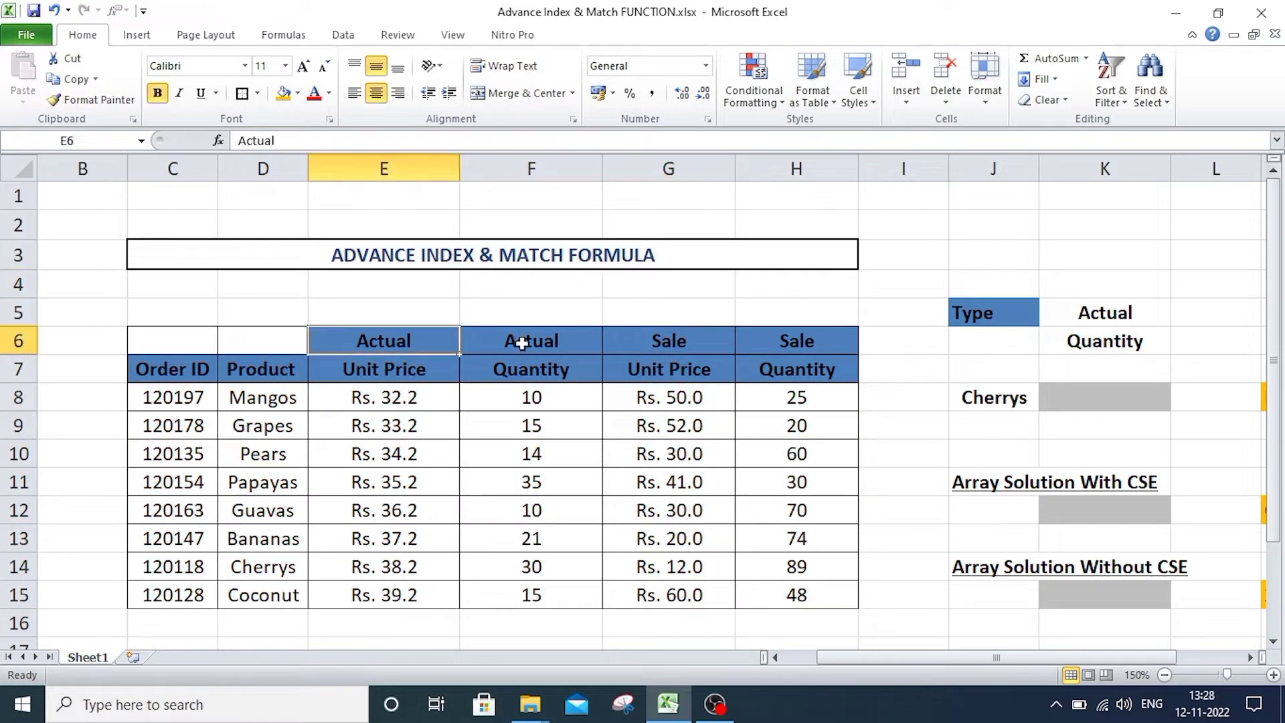
pyautogui.click(522, 343)
pyautogui.click(667, 338)
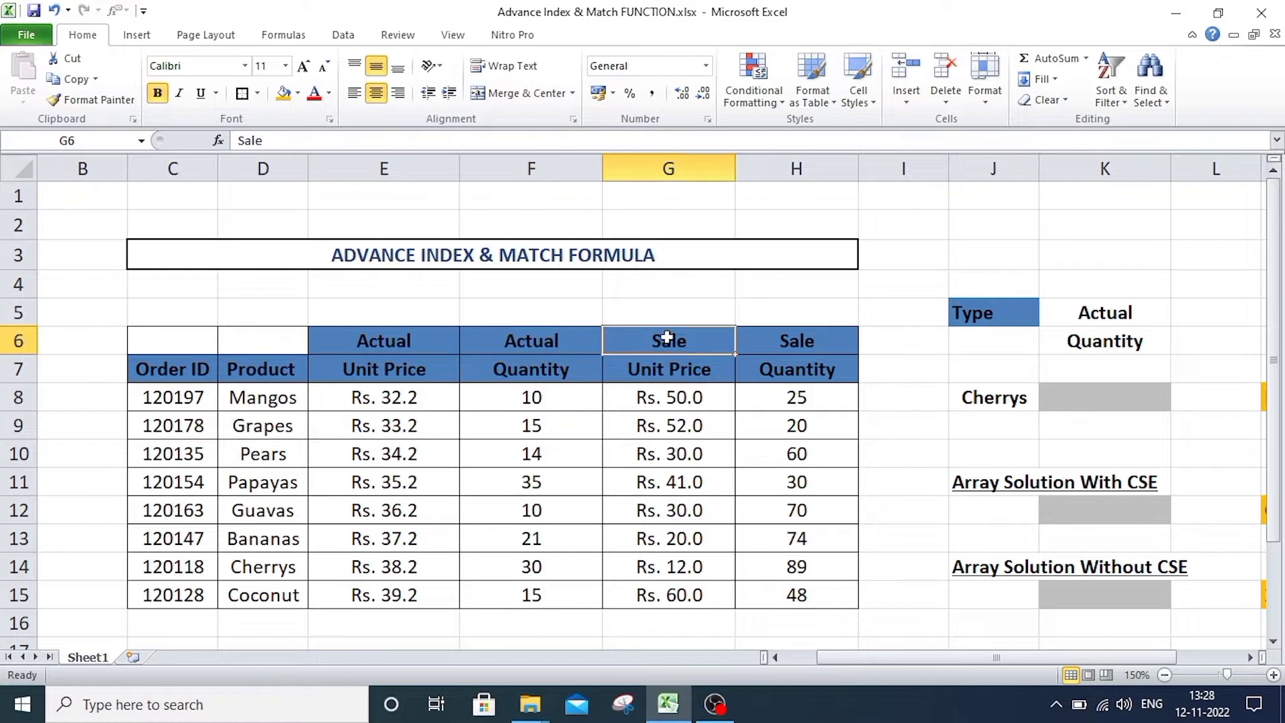
pyautogui.click(811, 341)
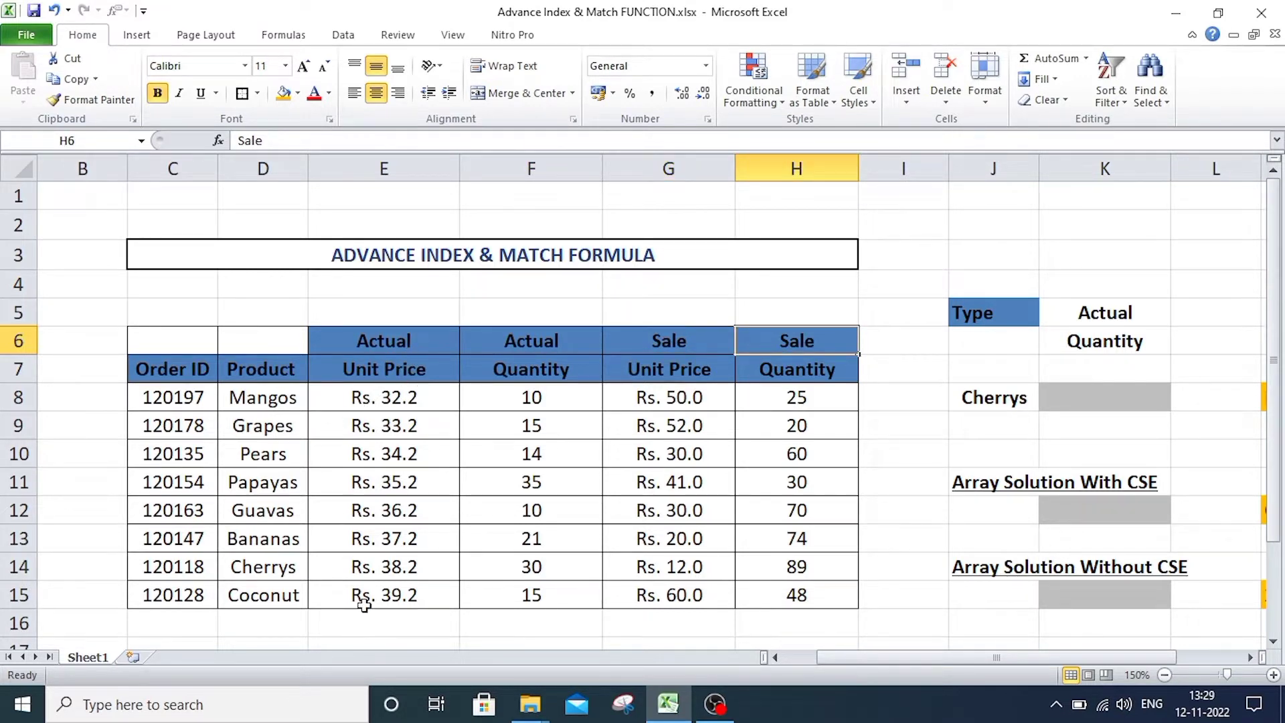
pyautogui.click(382, 372)
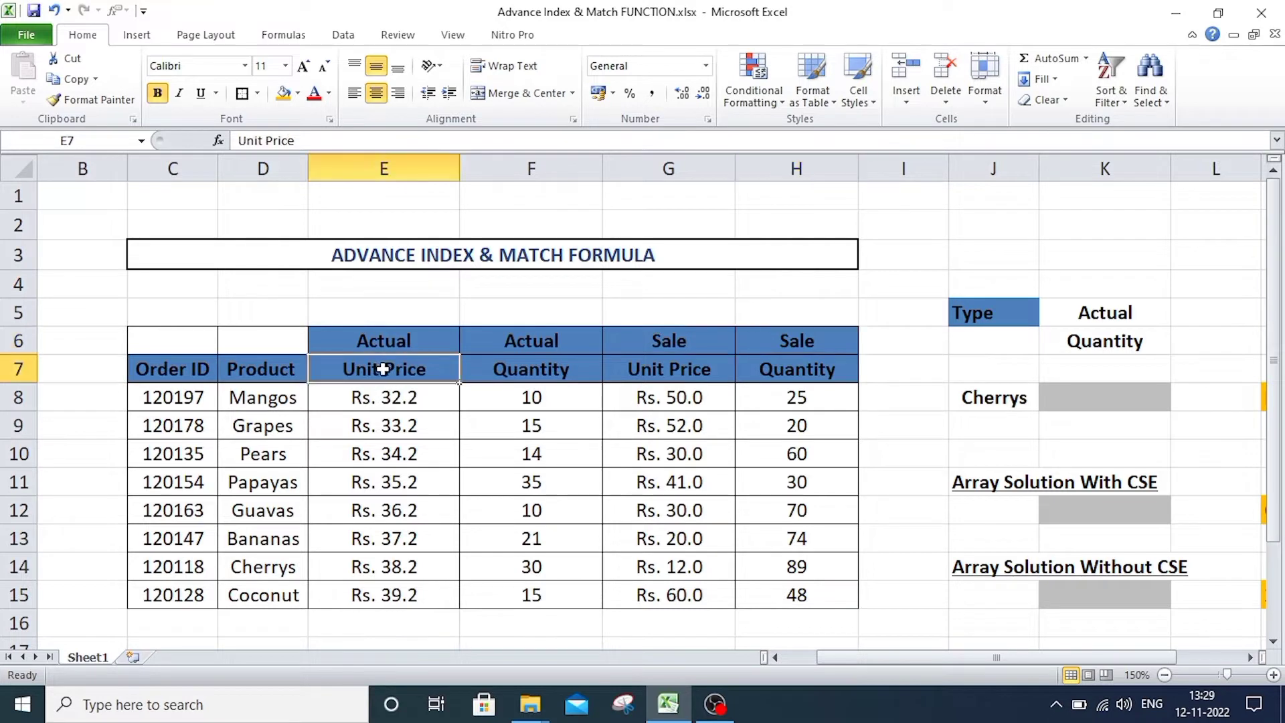
pyautogui.click(514, 378)
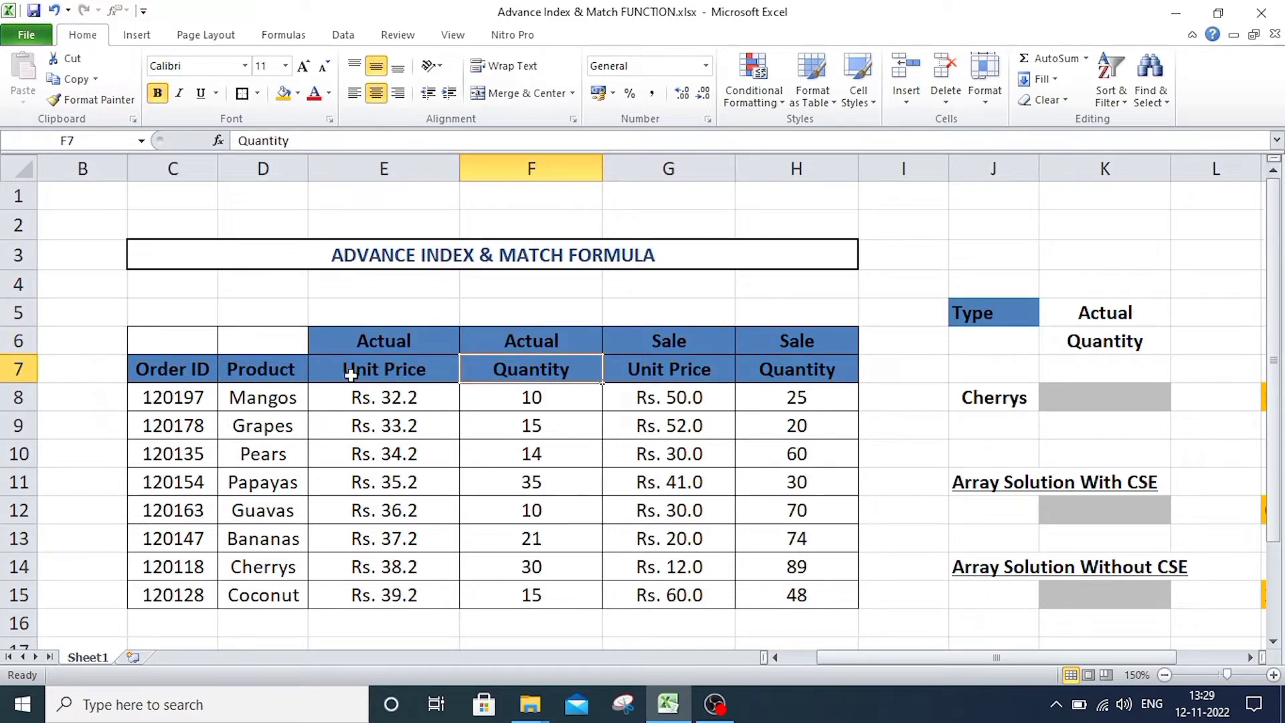
pyautogui.moveTo(350, 375); pyautogui.dragTo(740, 370)
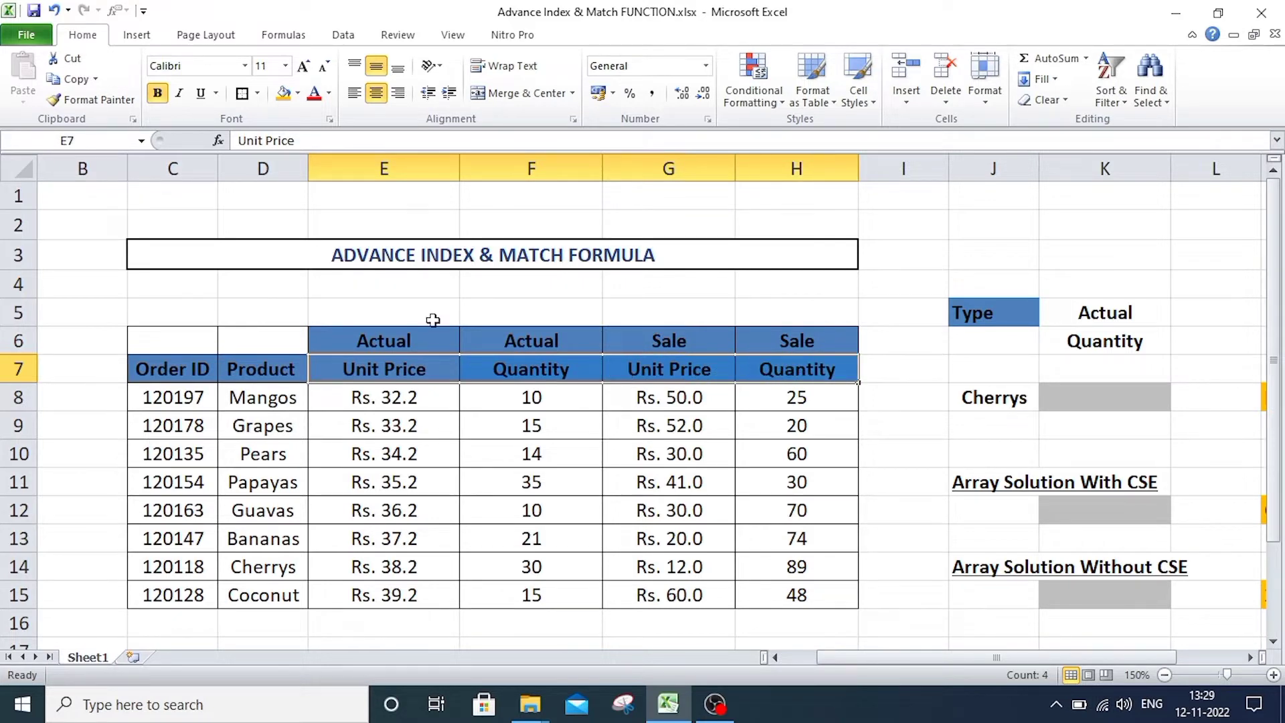
# Check how the row 6 and row 7 headings combine above each of columns E to H.
pyautogui.click(391, 315)
pyautogui.click(380, 332)
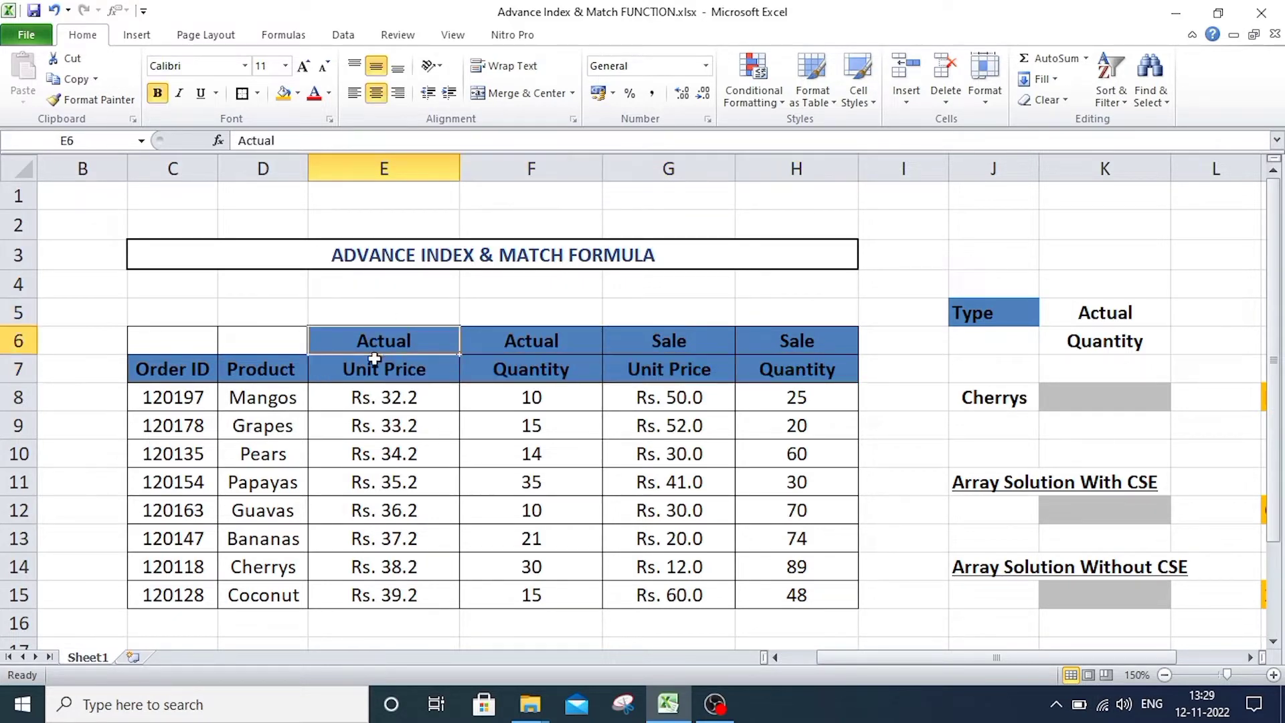
pyautogui.click(404, 362)
pyautogui.click(408, 341)
pyautogui.click(691, 340)
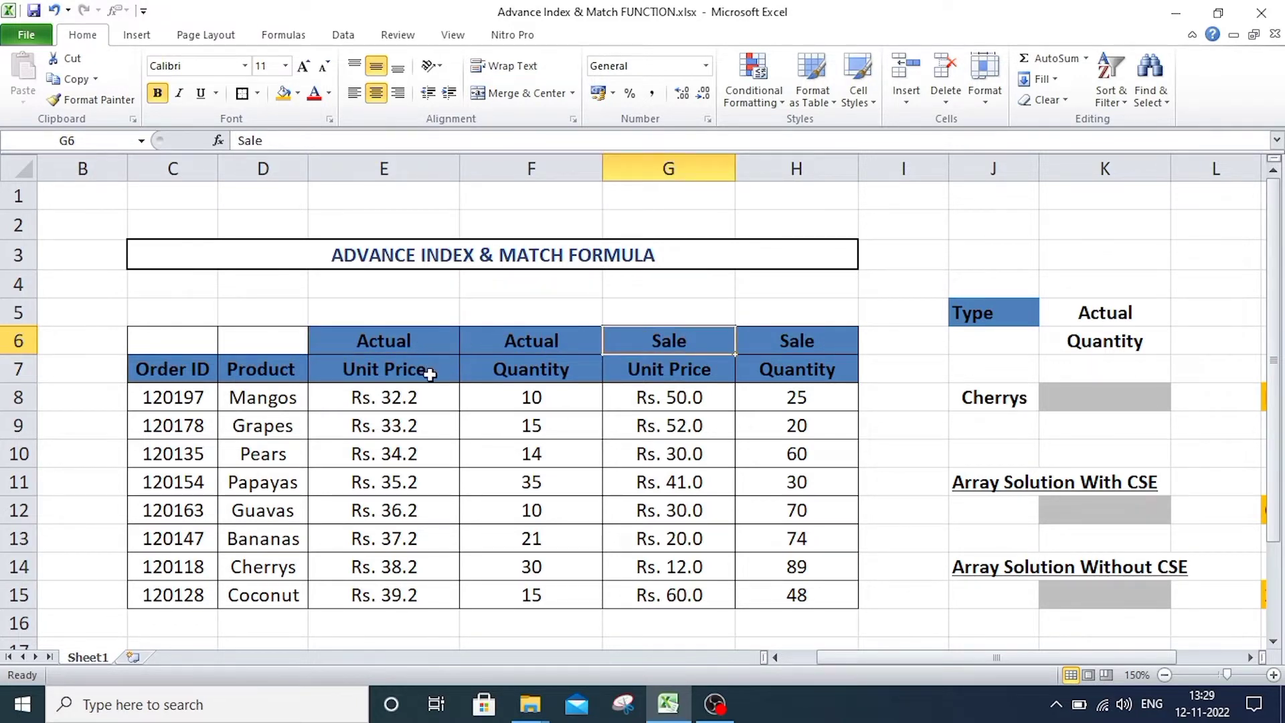
pyautogui.click(550, 368)
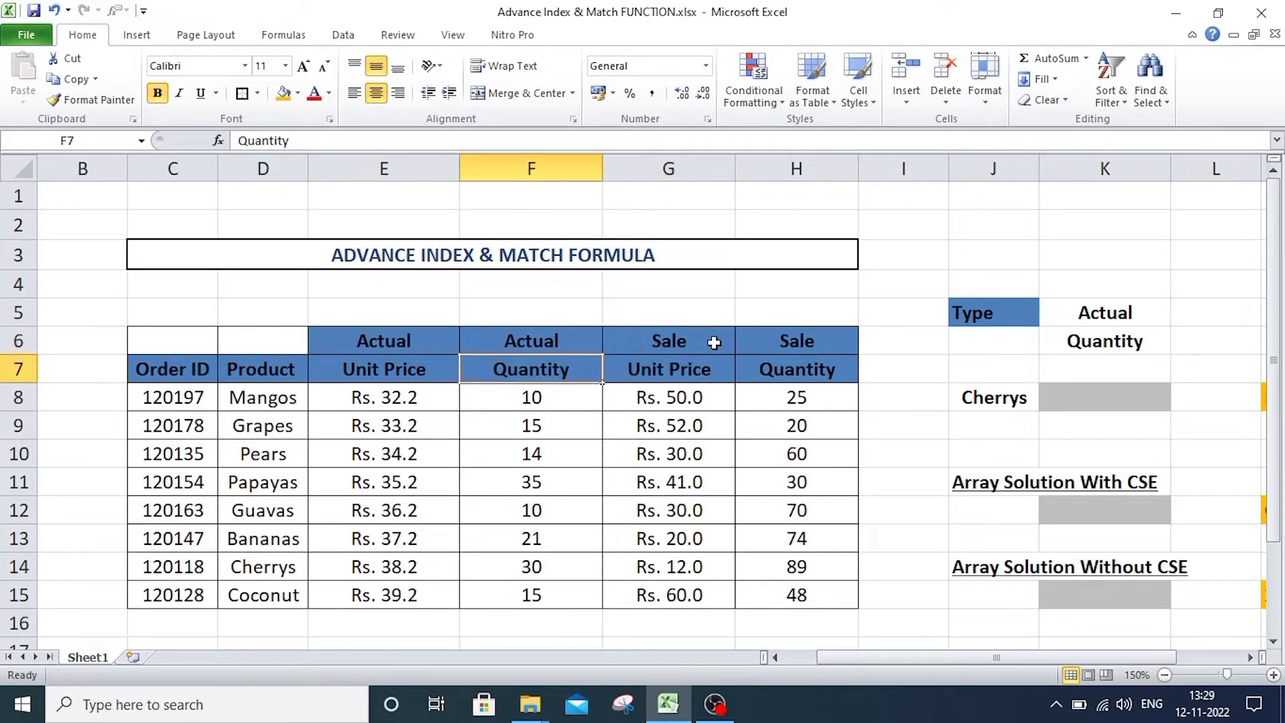
pyautogui.click(692, 368)
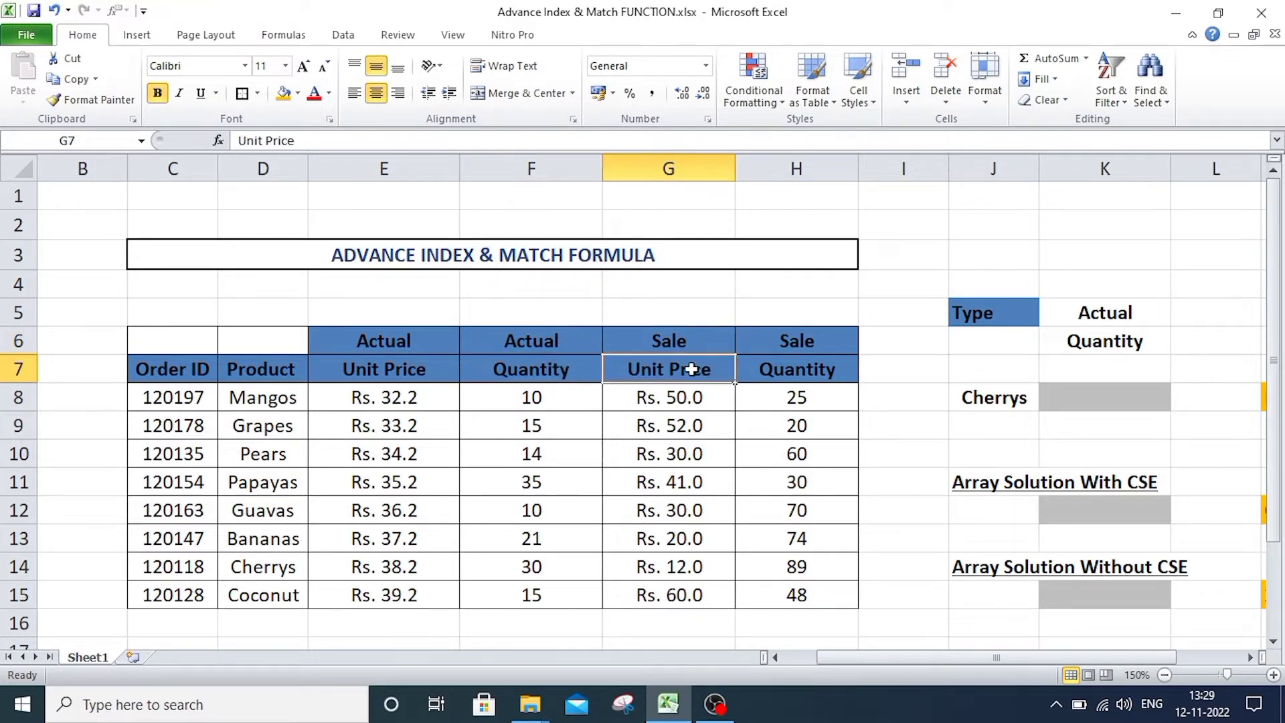
pyautogui.click(786, 342)
pyautogui.click(785, 374)
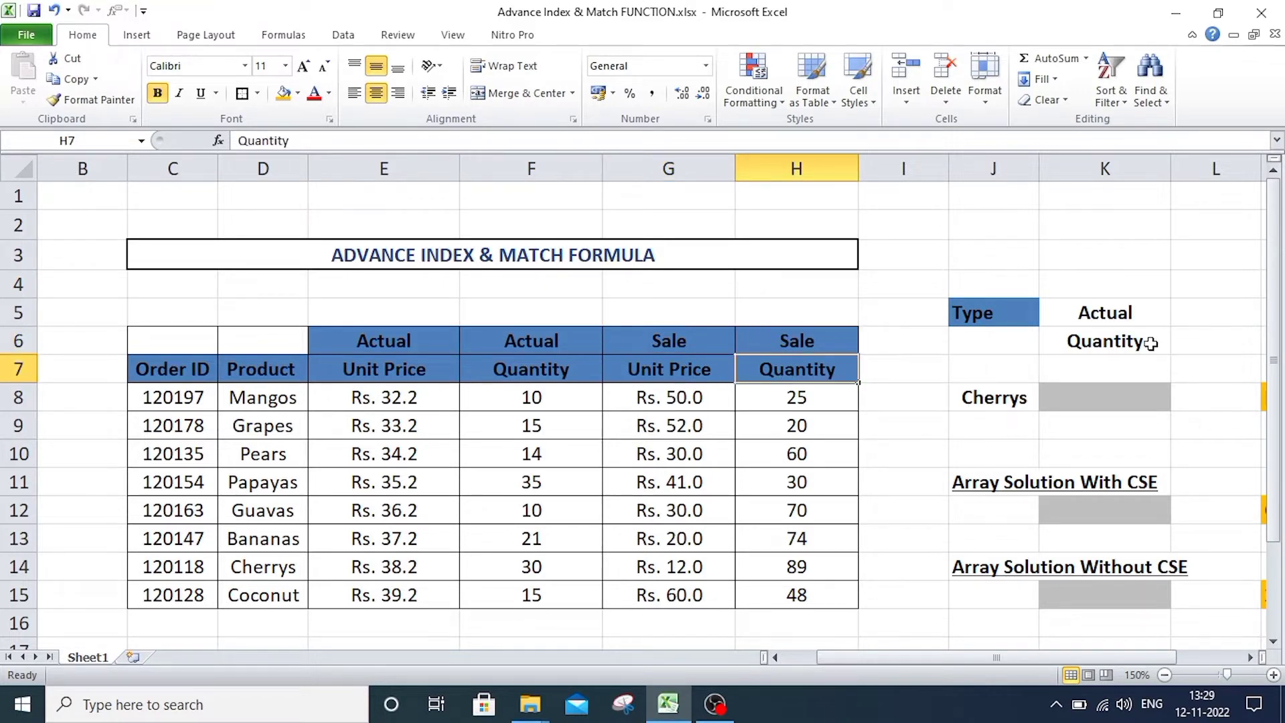
# Switch the Type selection in K5 to Sale and back to Actual.
pyautogui.click(1124, 320)
pyautogui.click(1178, 319)
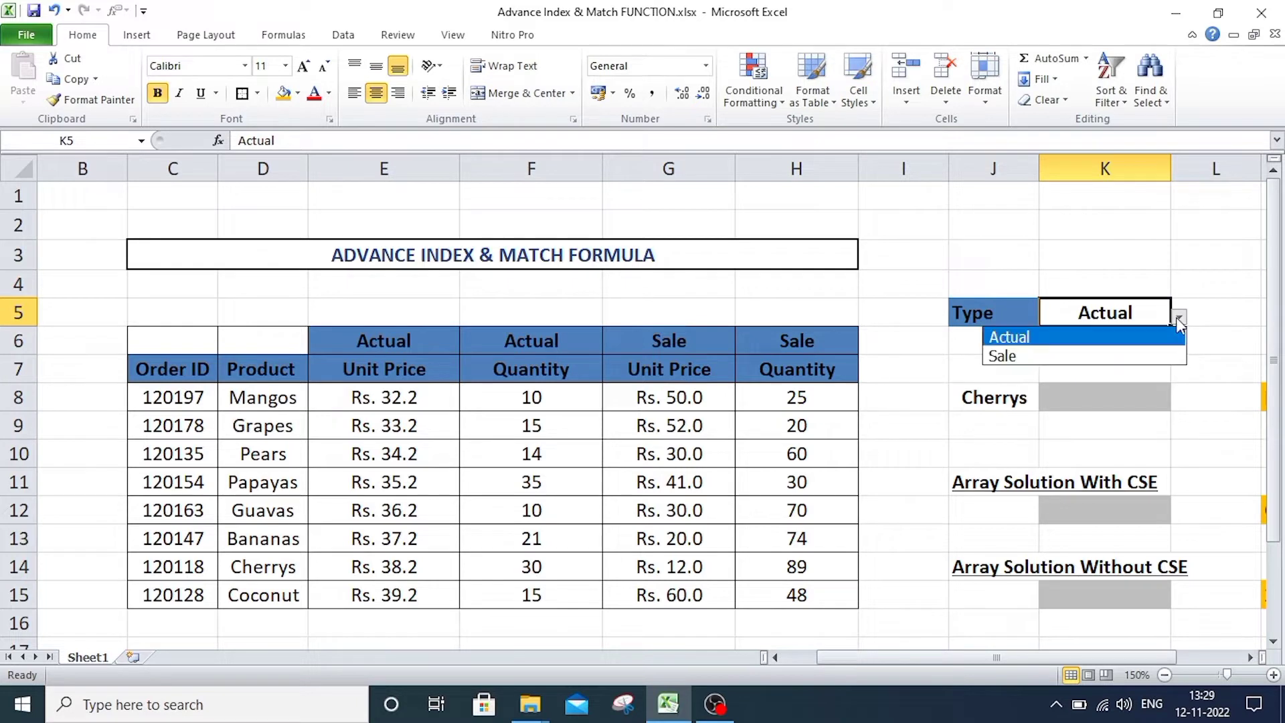
pyautogui.click(1014, 358)
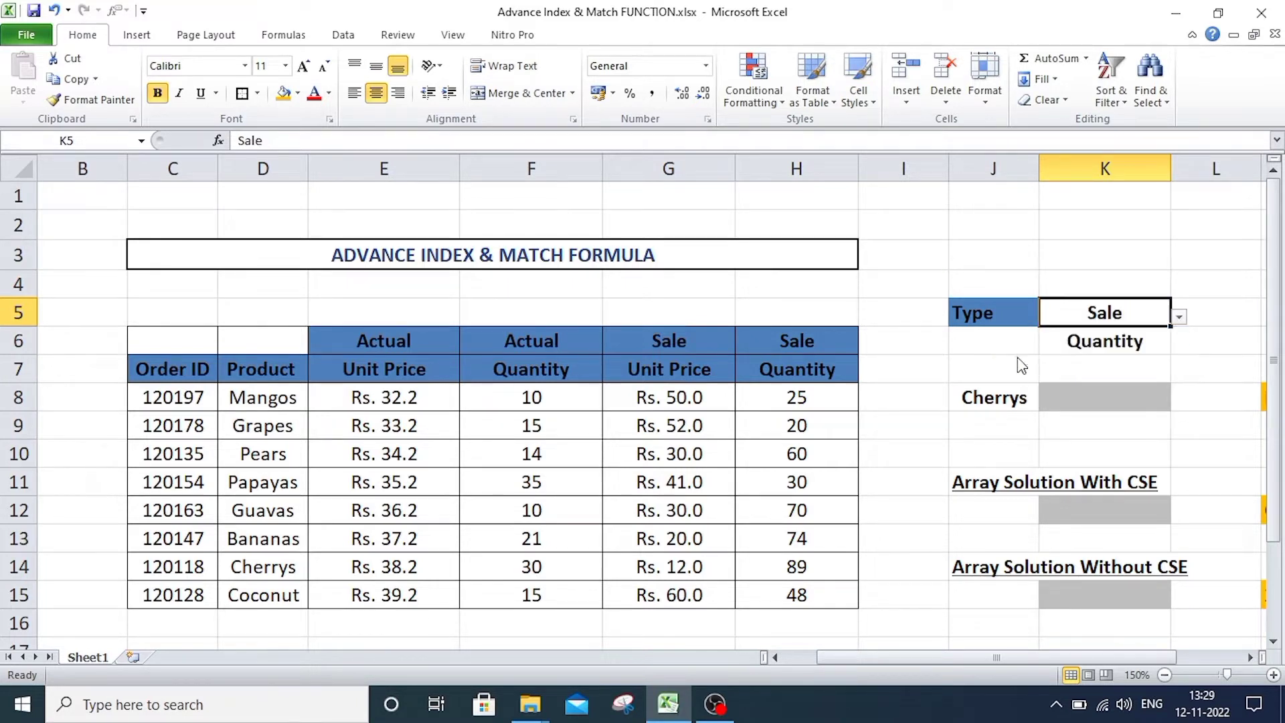
pyautogui.click(1178, 317)
pyautogui.click(1113, 336)
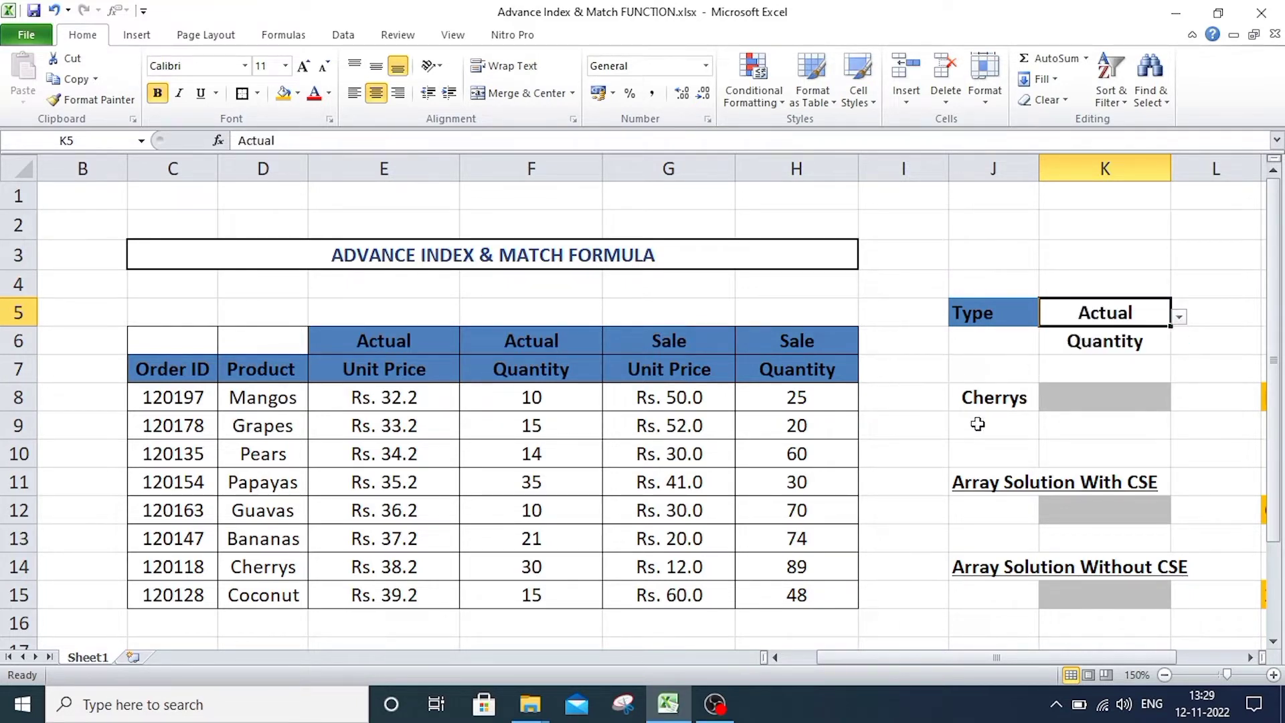
# Set the second lookup criterion in K6 to Unit Price.
pyautogui.click(1091, 343)
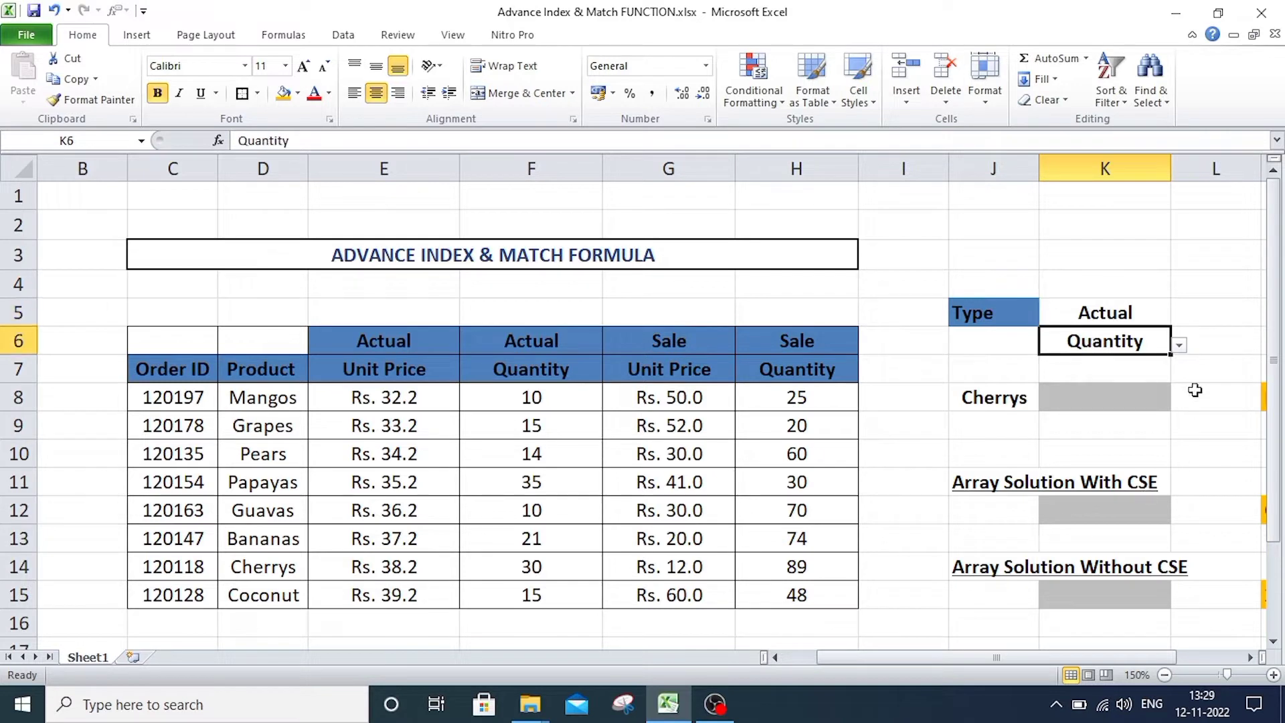
pyautogui.click(1177, 347)
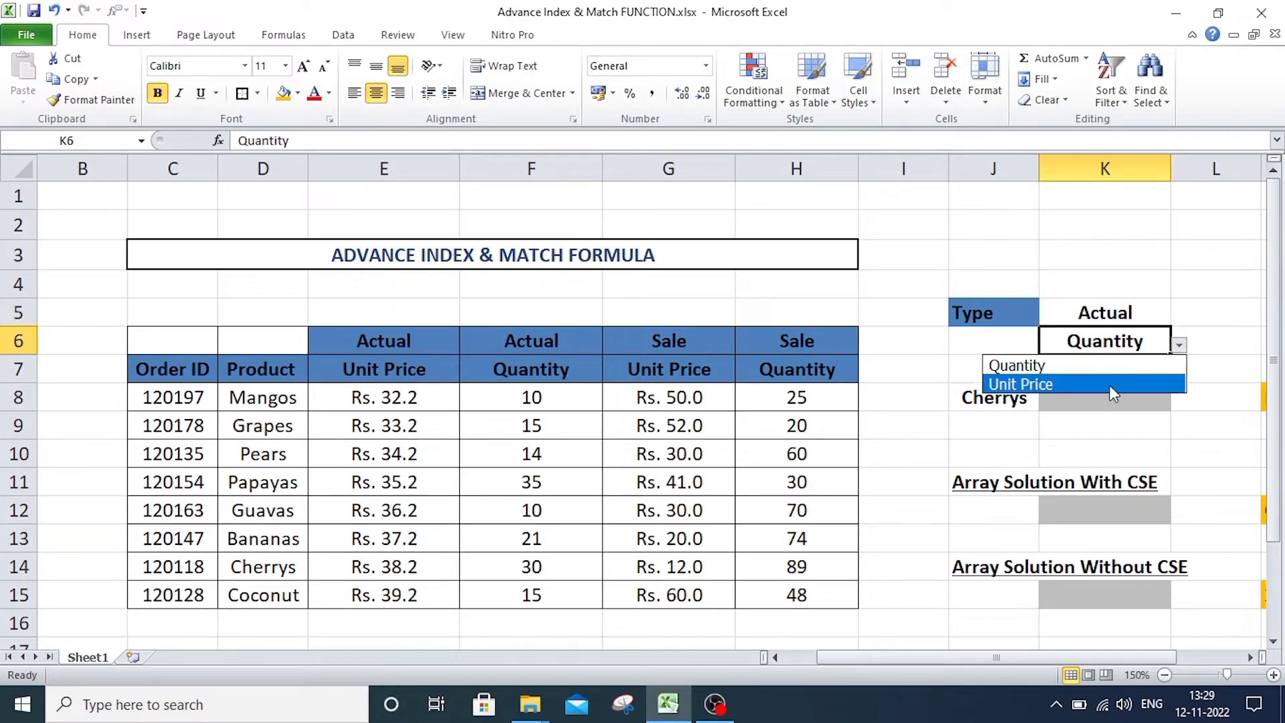
pyautogui.click(1082, 384)
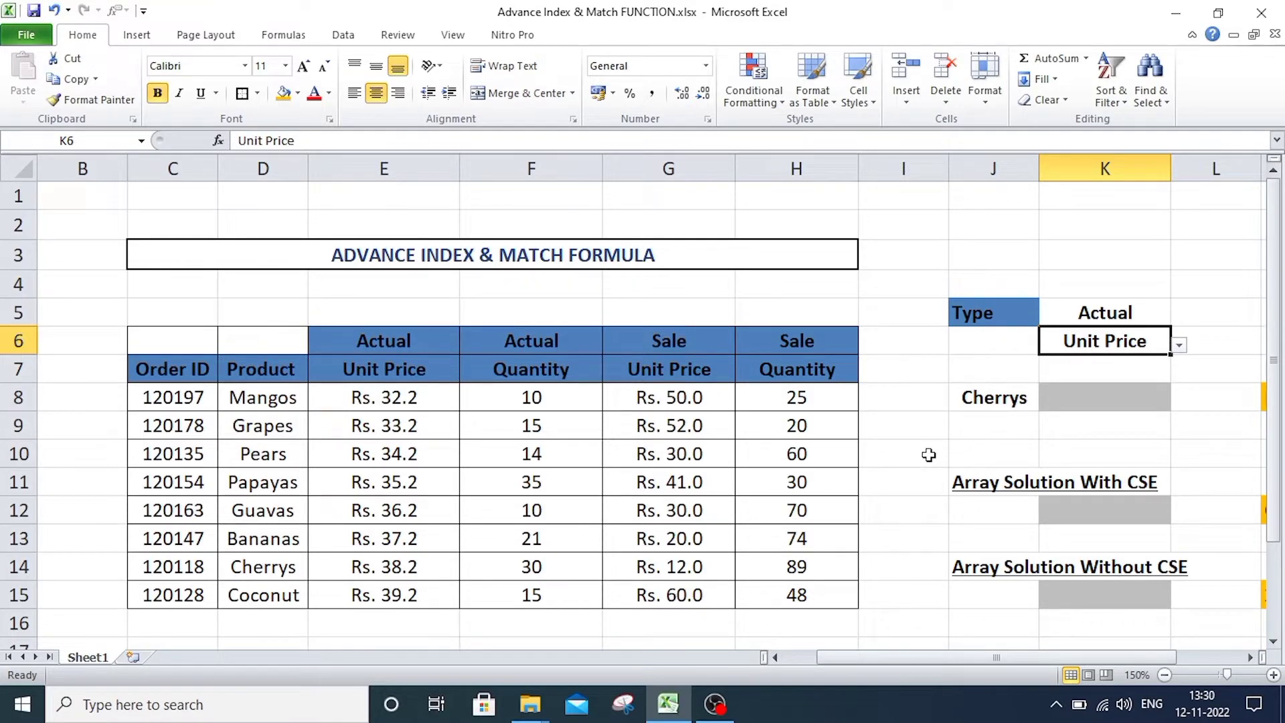
# Choose Papayas as the lookup product in J8 and locate its row in the table.
pyautogui.click(1028, 397)
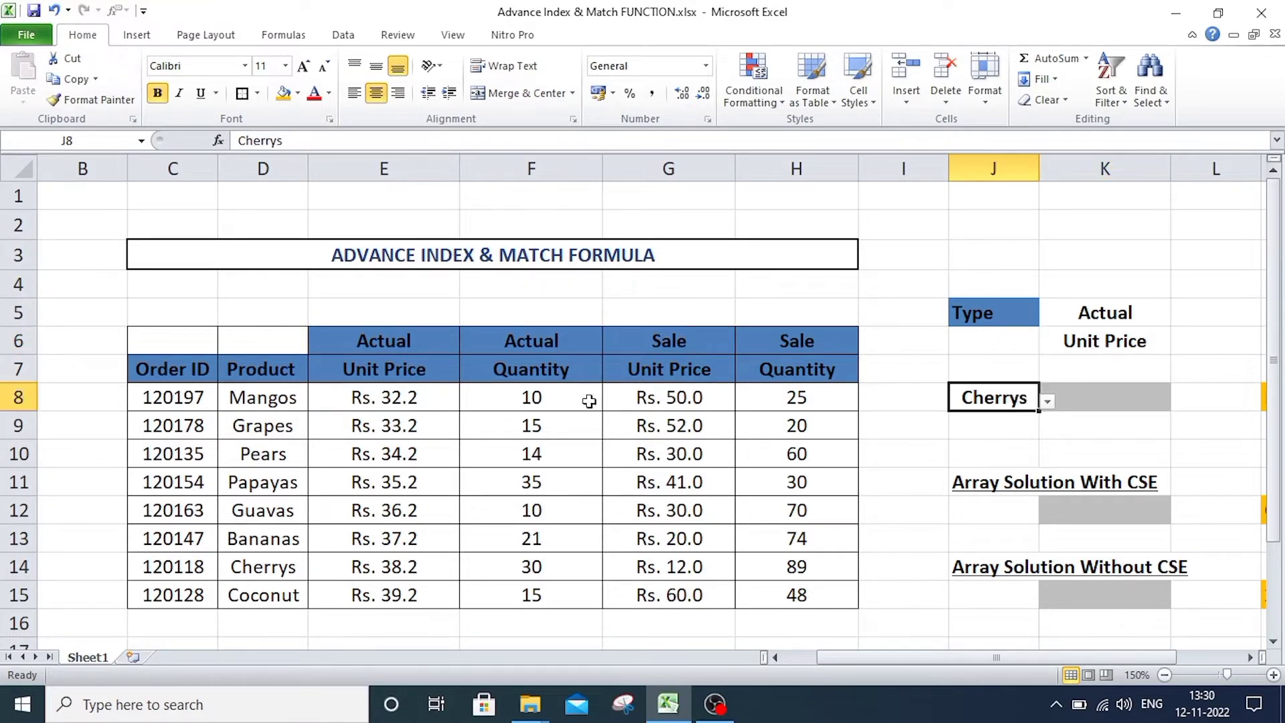
pyautogui.click(1046, 402)
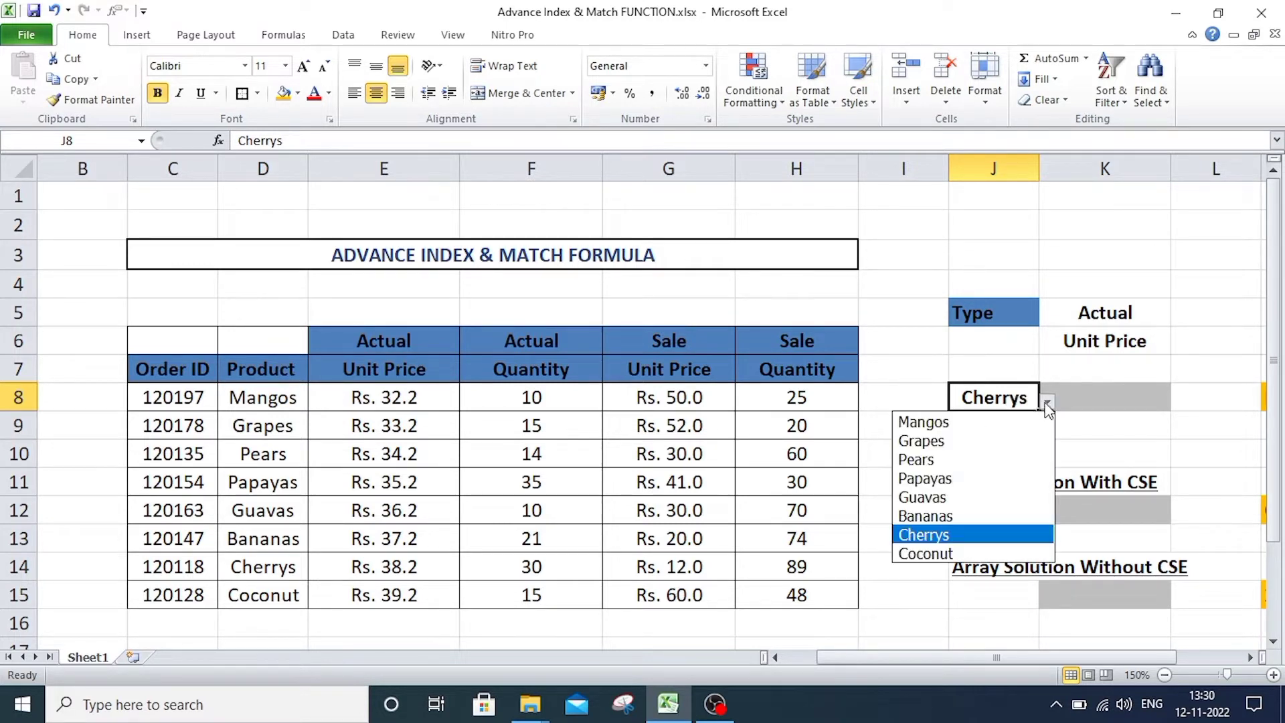
pyautogui.click(934, 479)
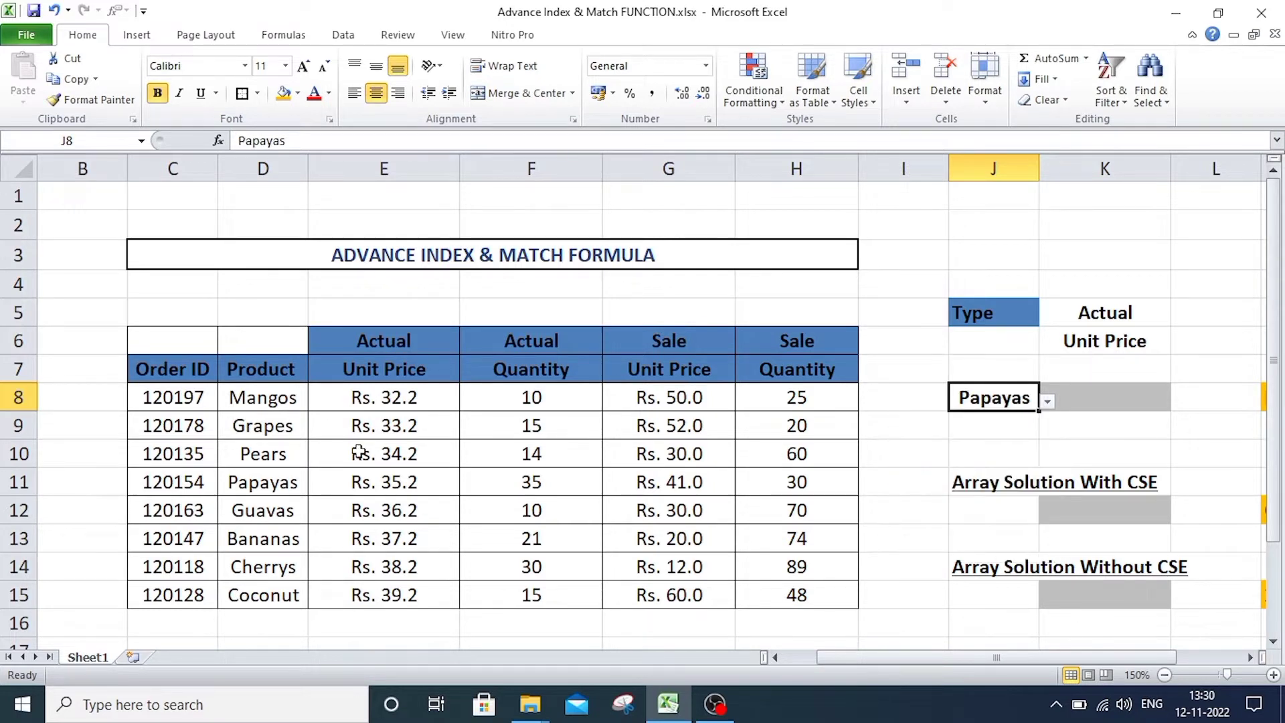
pyautogui.click(243, 480)
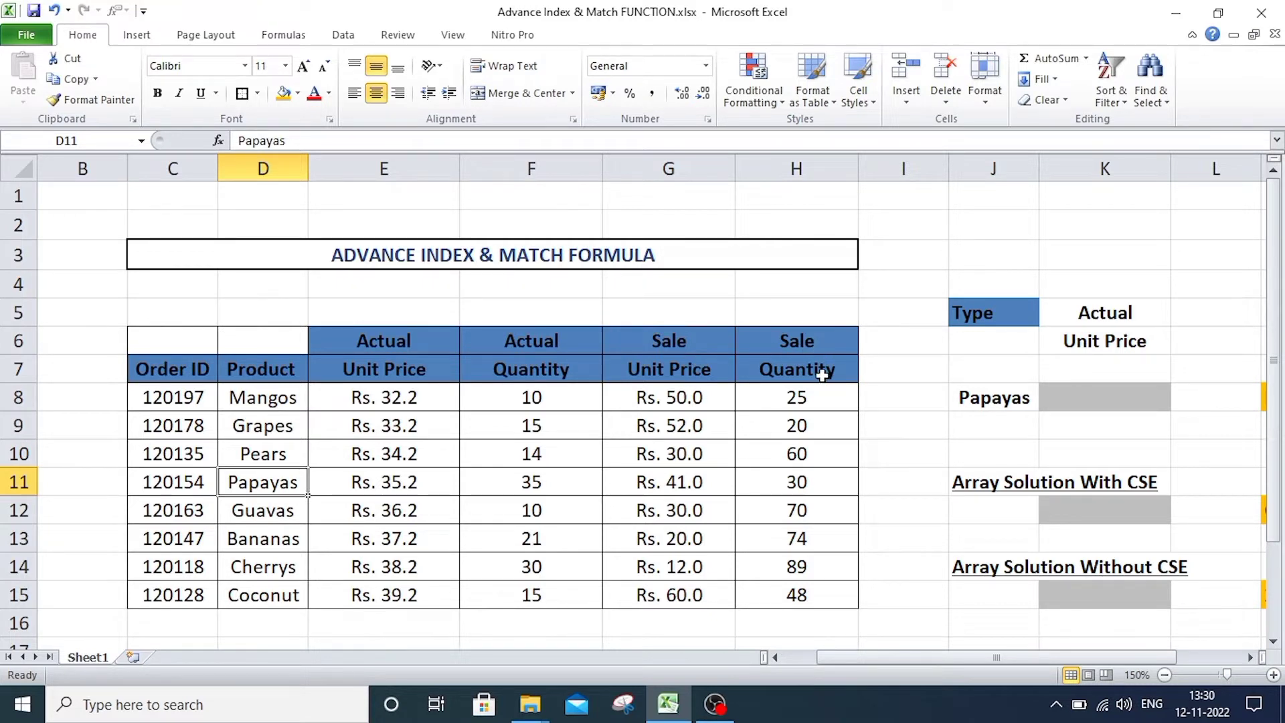
# Start an INDEX formula in K8 with E8:H15 as its array.
pyautogui.click(1088, 394)
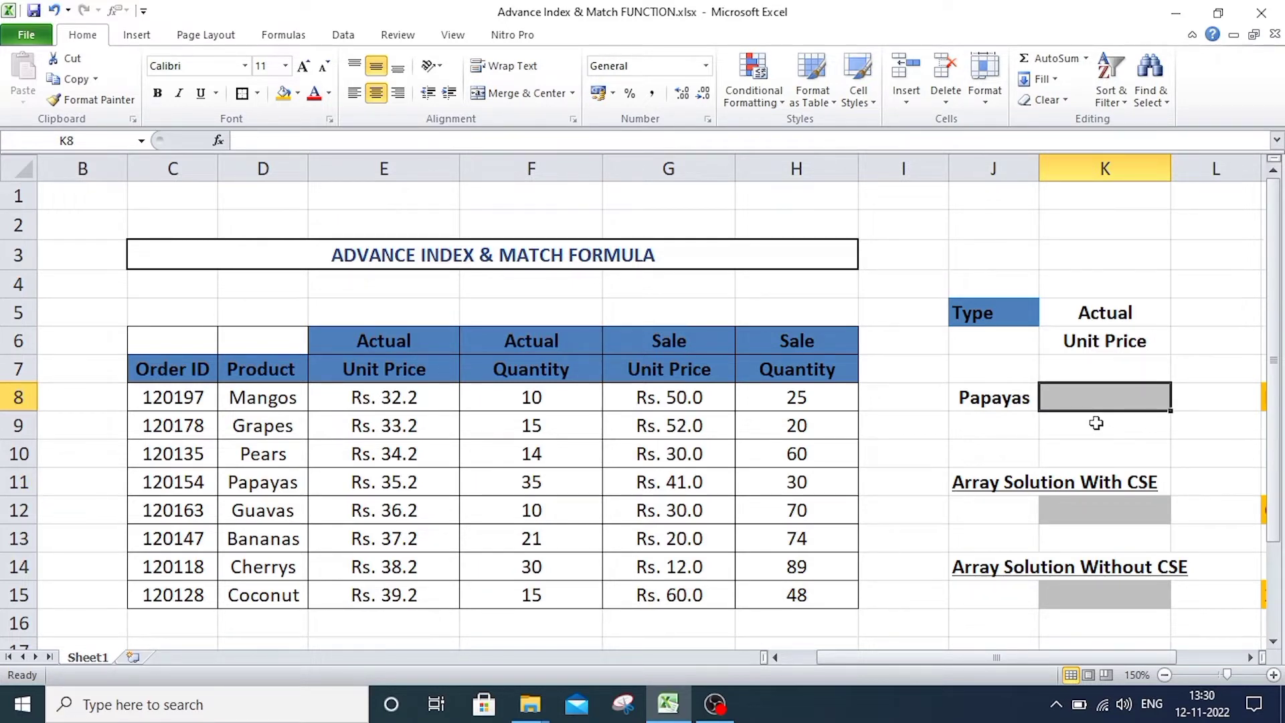
pyautogui.write('=')
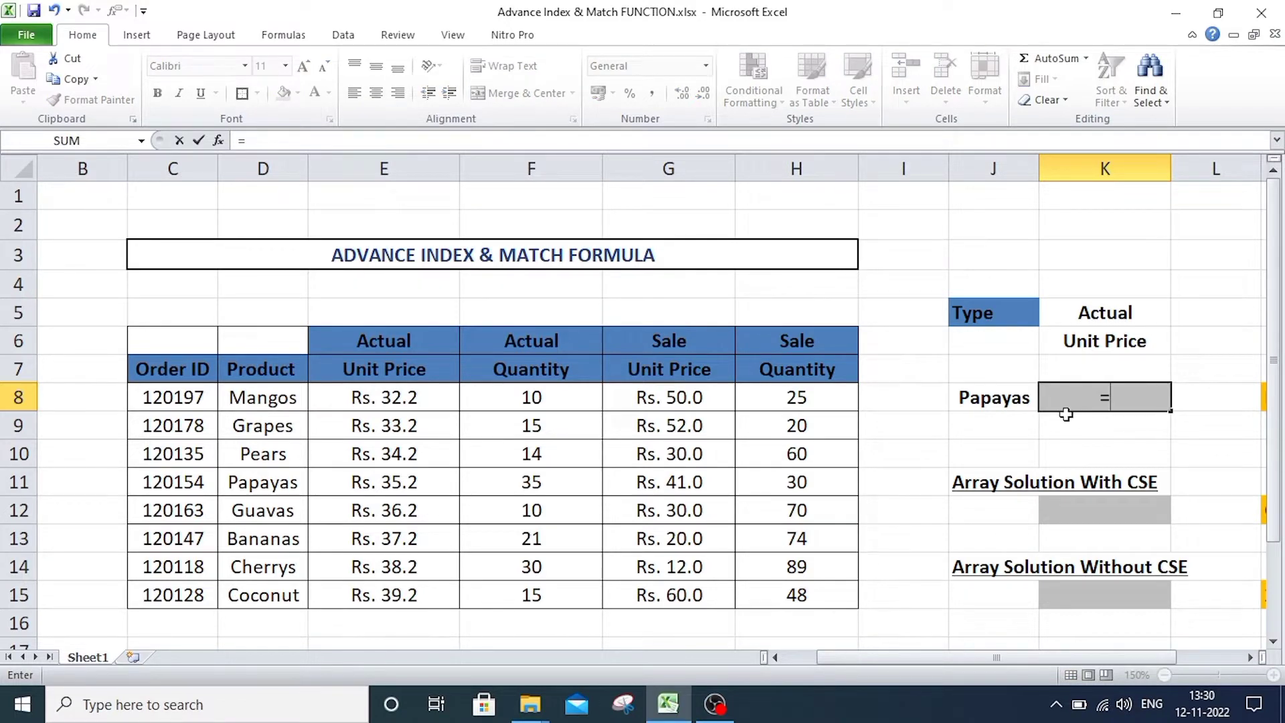
pyautogui.write('IN')
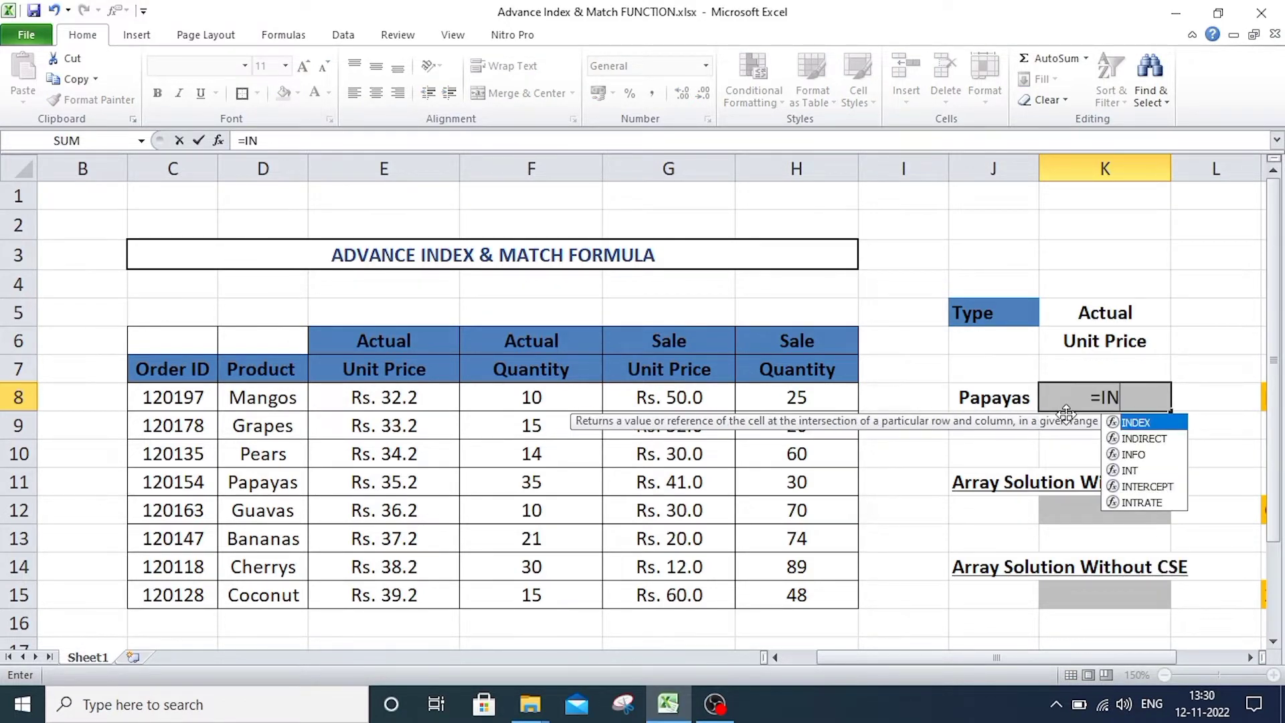
pyautogui.press('Tab')
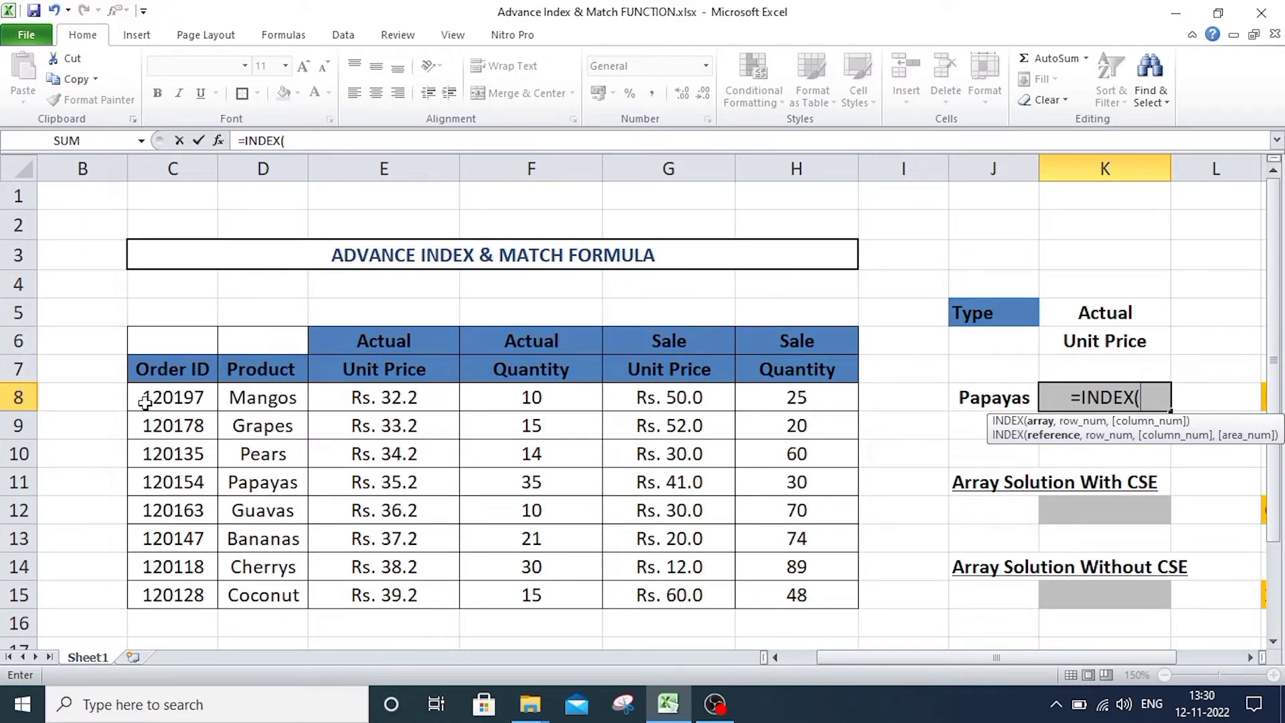
pyautogui.click(964, 427)
pyautogui.moveTo(171, 400); pyautogui.dragTo(804, 607)
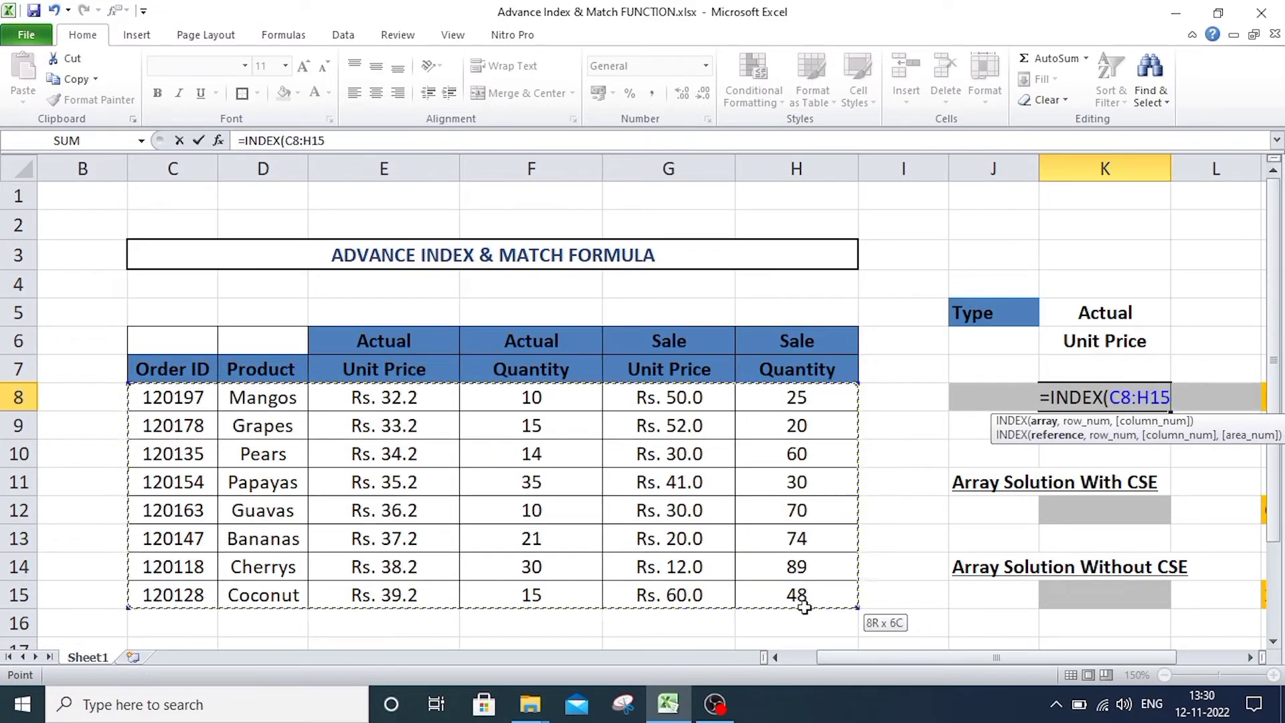
pyautogui.click(669, 482)
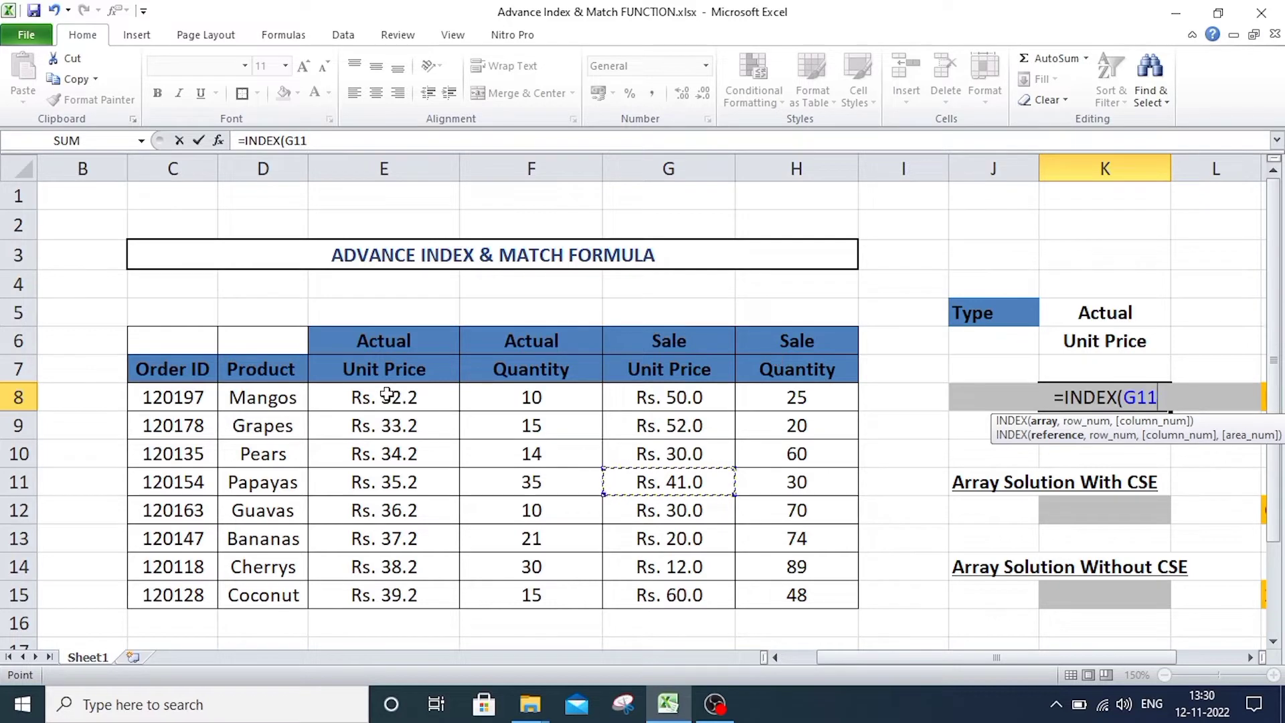
pyautogui.moveTo(387, 394); pyautogui.dragTo(800, 594)
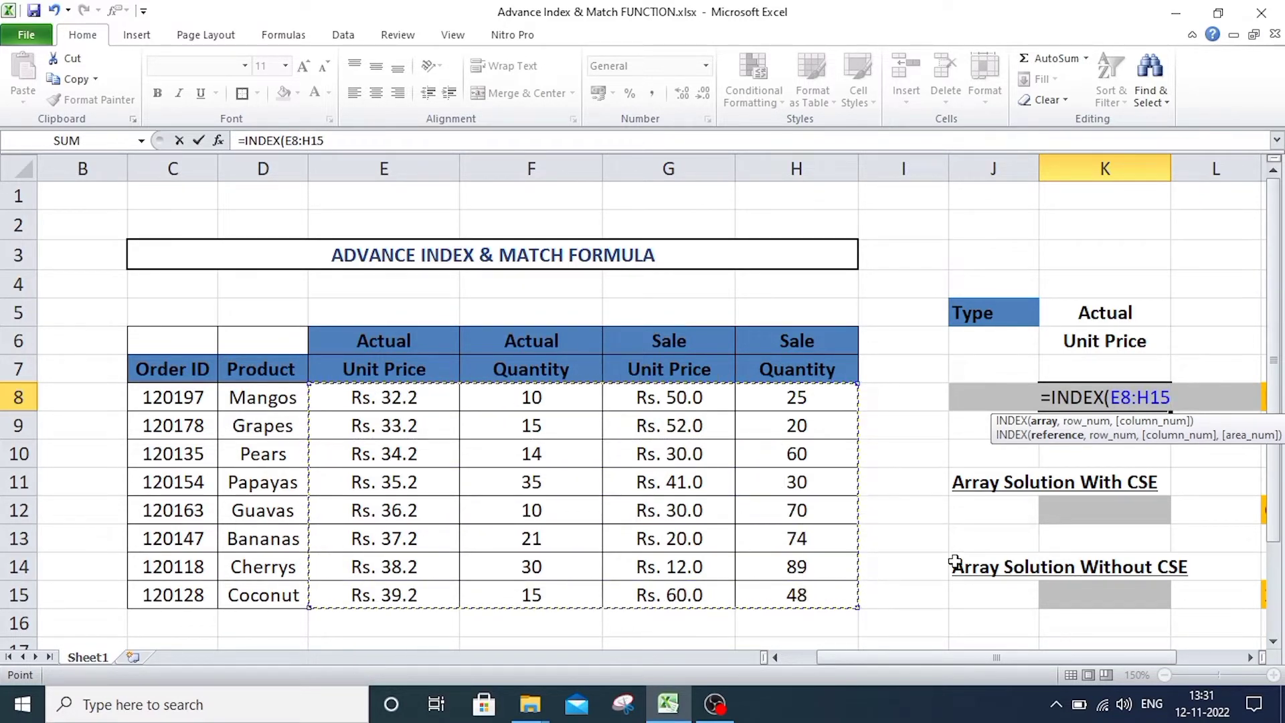
pyautogui.write(',')
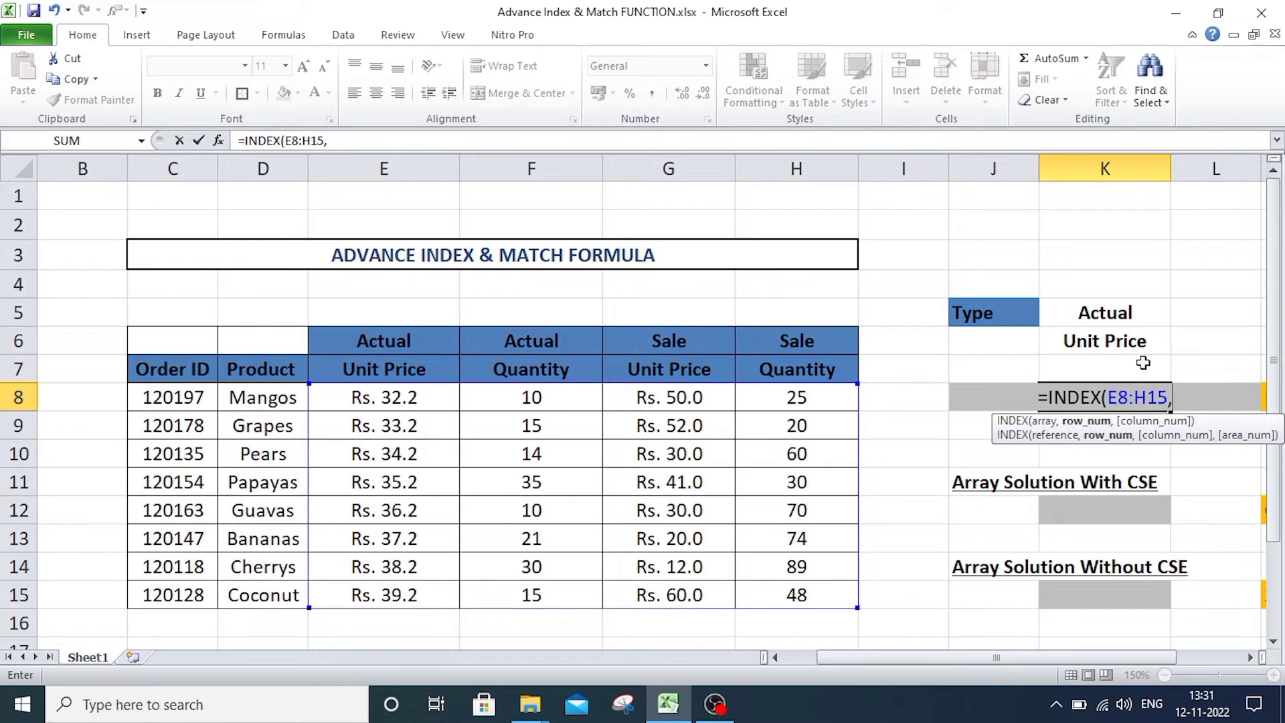
# Nest a MATCH function as the INDEX row number, using J8 as its lookup value.
pyautogui.write('MA')
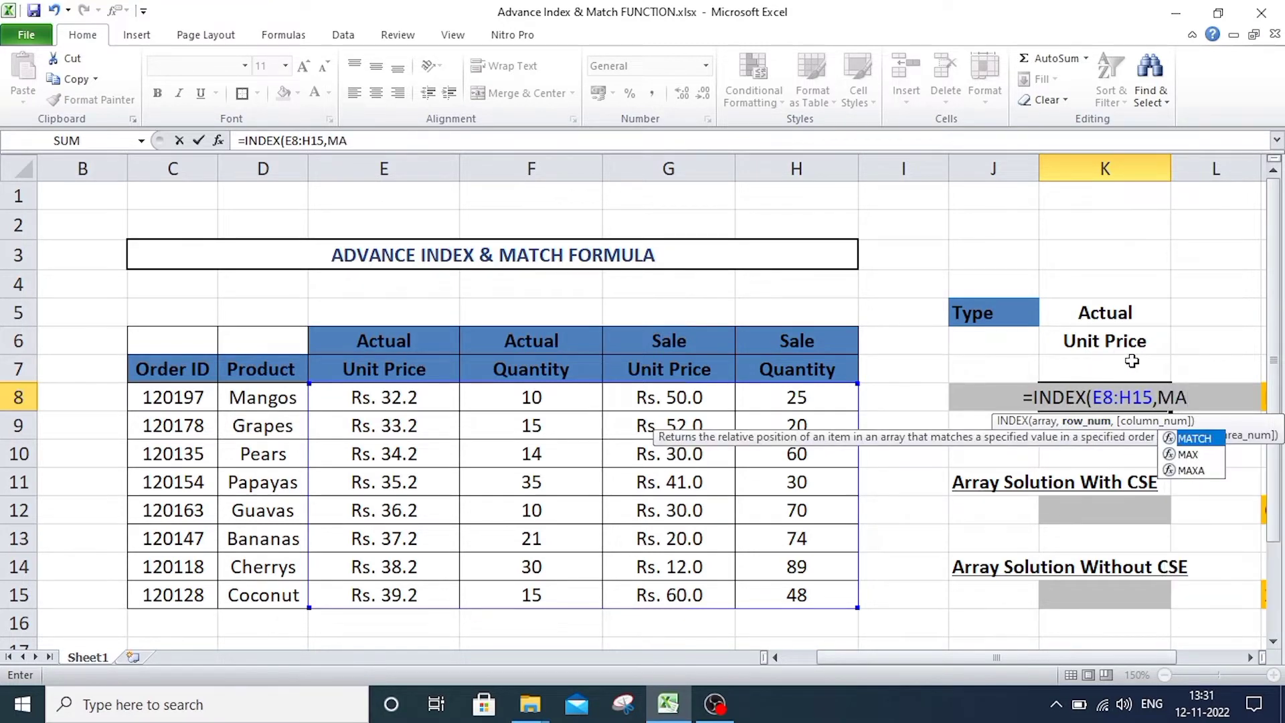
pyautogui.write('TCH(')
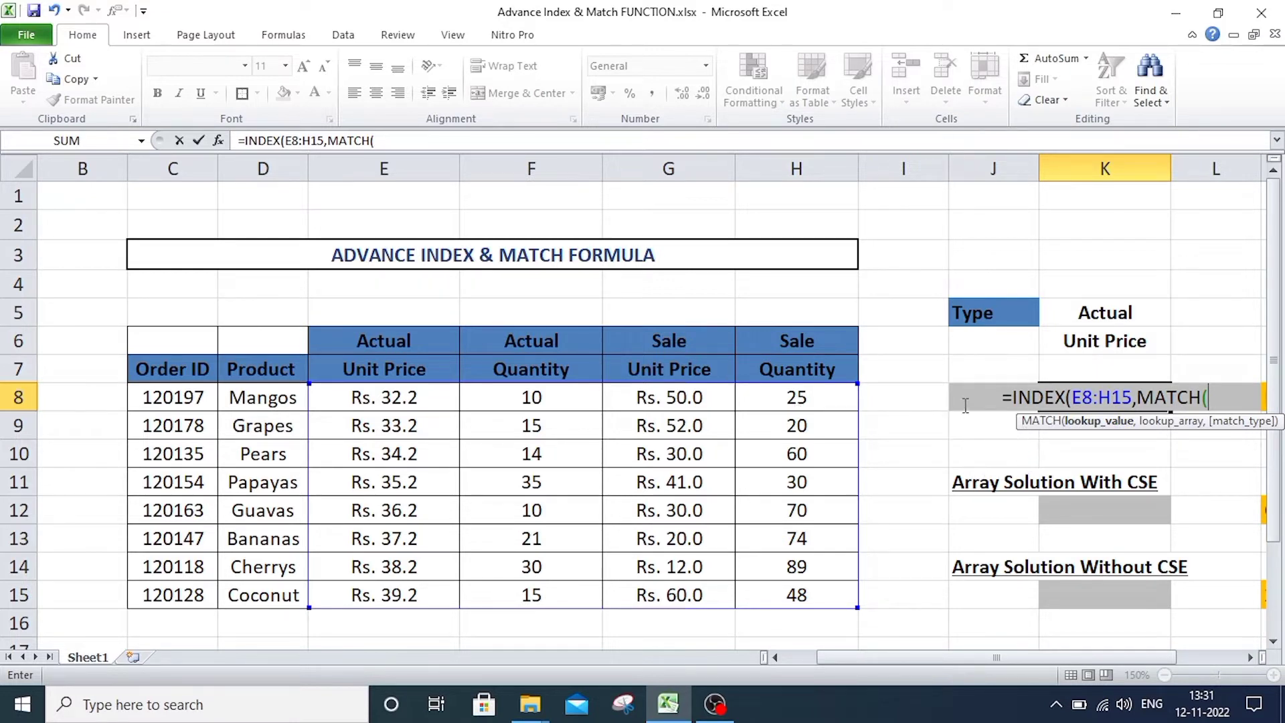
pyautogui.click(980, 368)
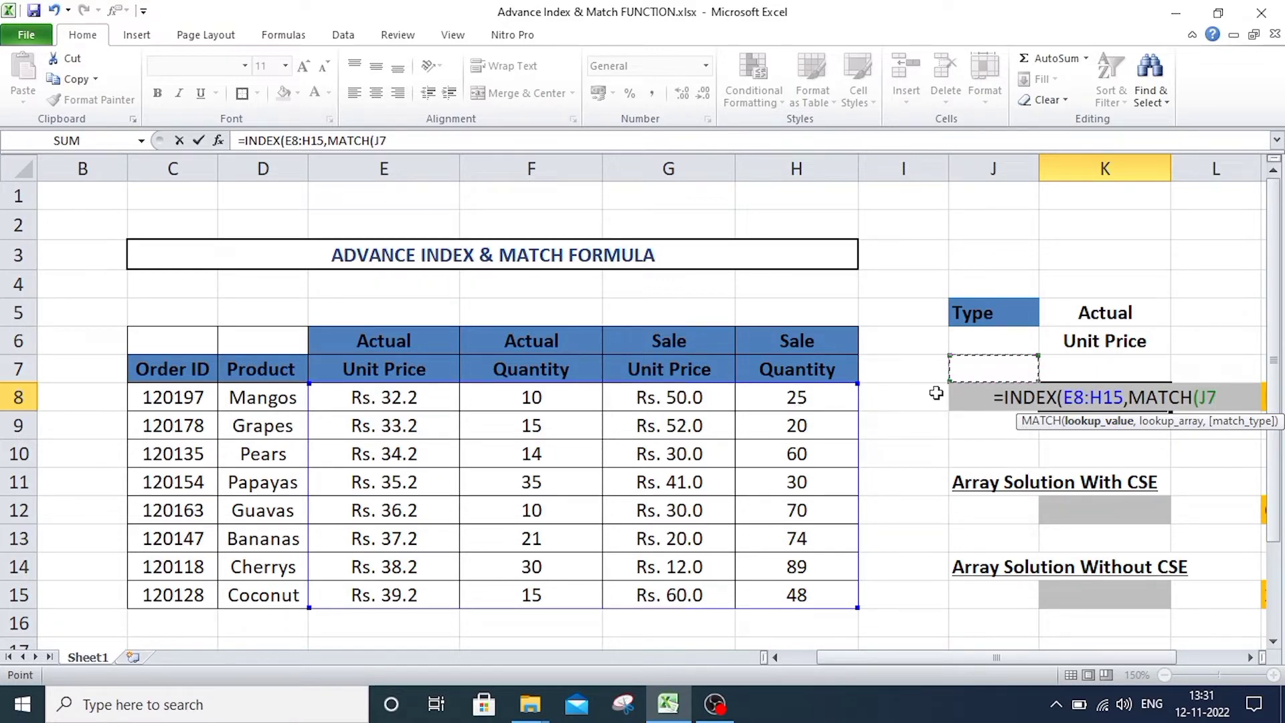
pyautogui.press('Down')
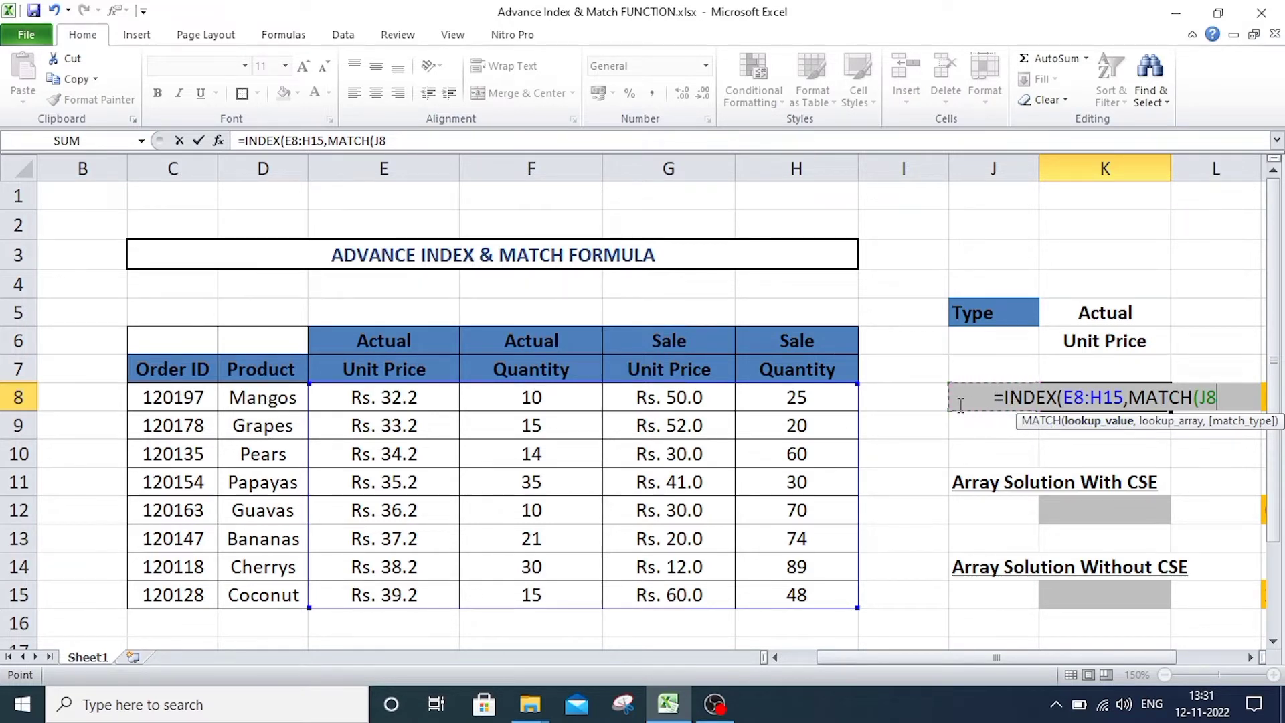
pyautogui.write(',')
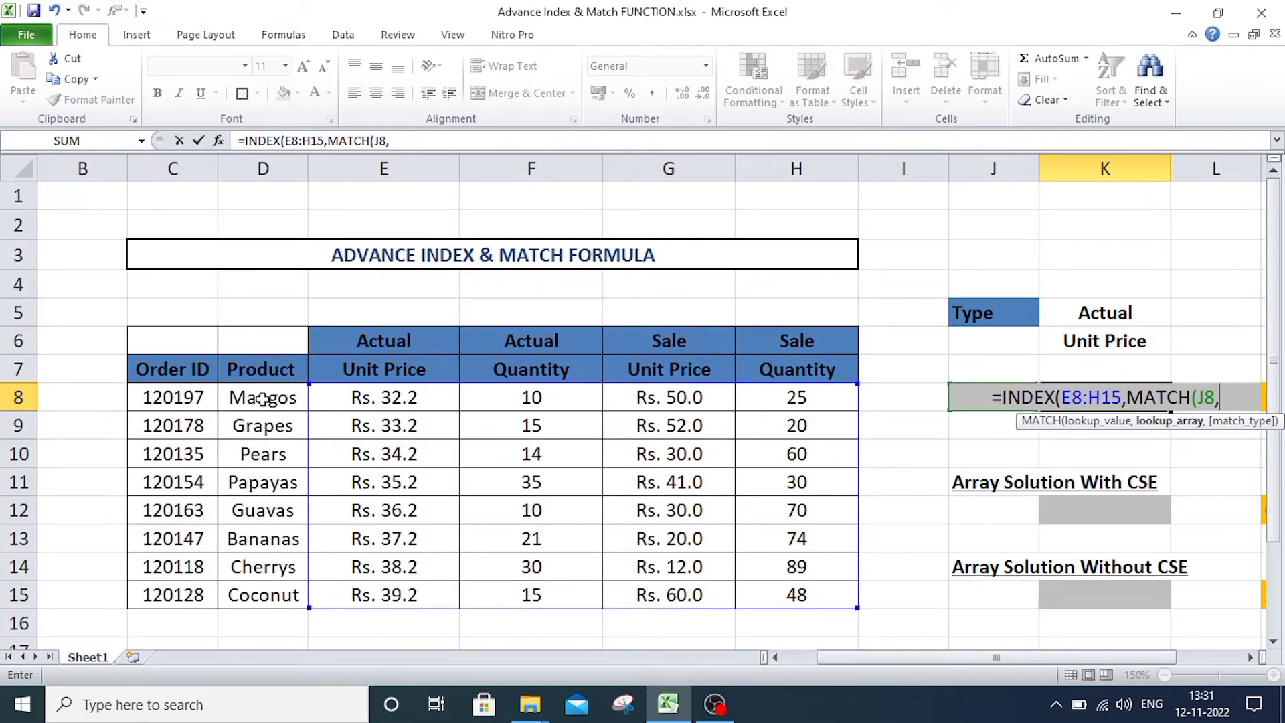
# Complete the row MATCH with lookup array D8:D15 and match type 0, and move on to the column number argument.
pyautogui.moveTo(263, 397); pyautogui.dragTo(266, 595)
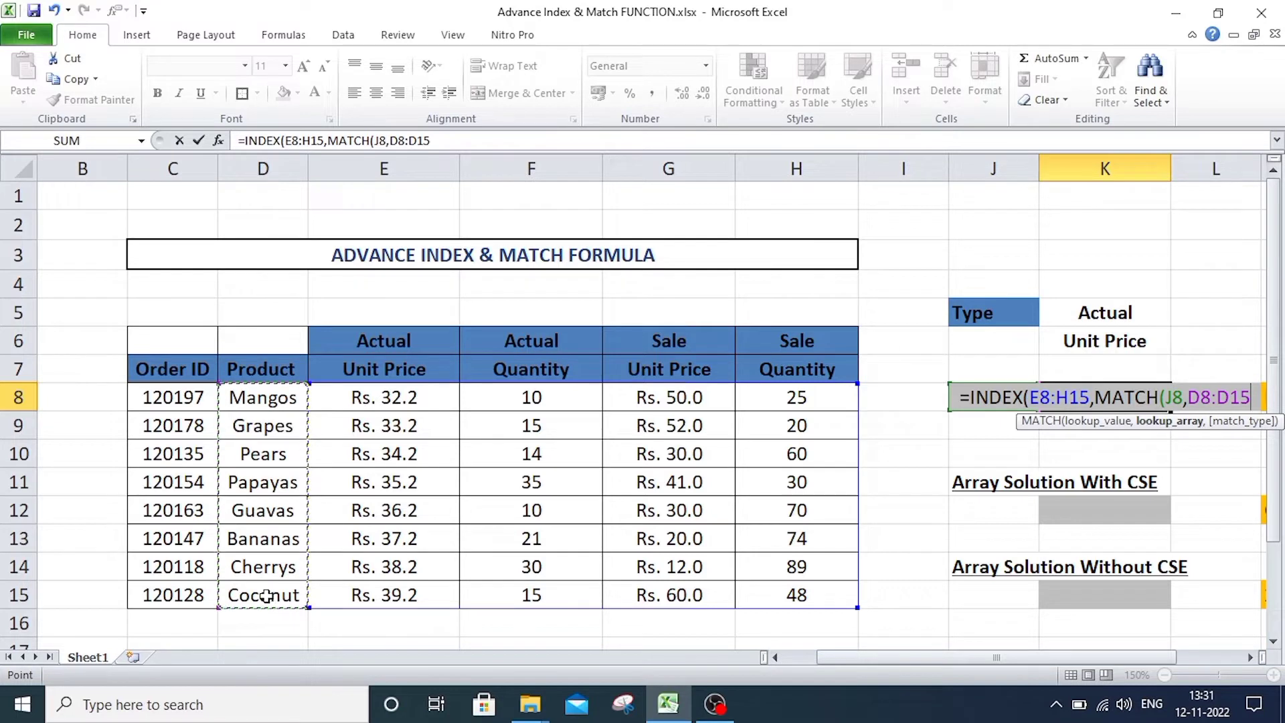
pyautogui.write(',')
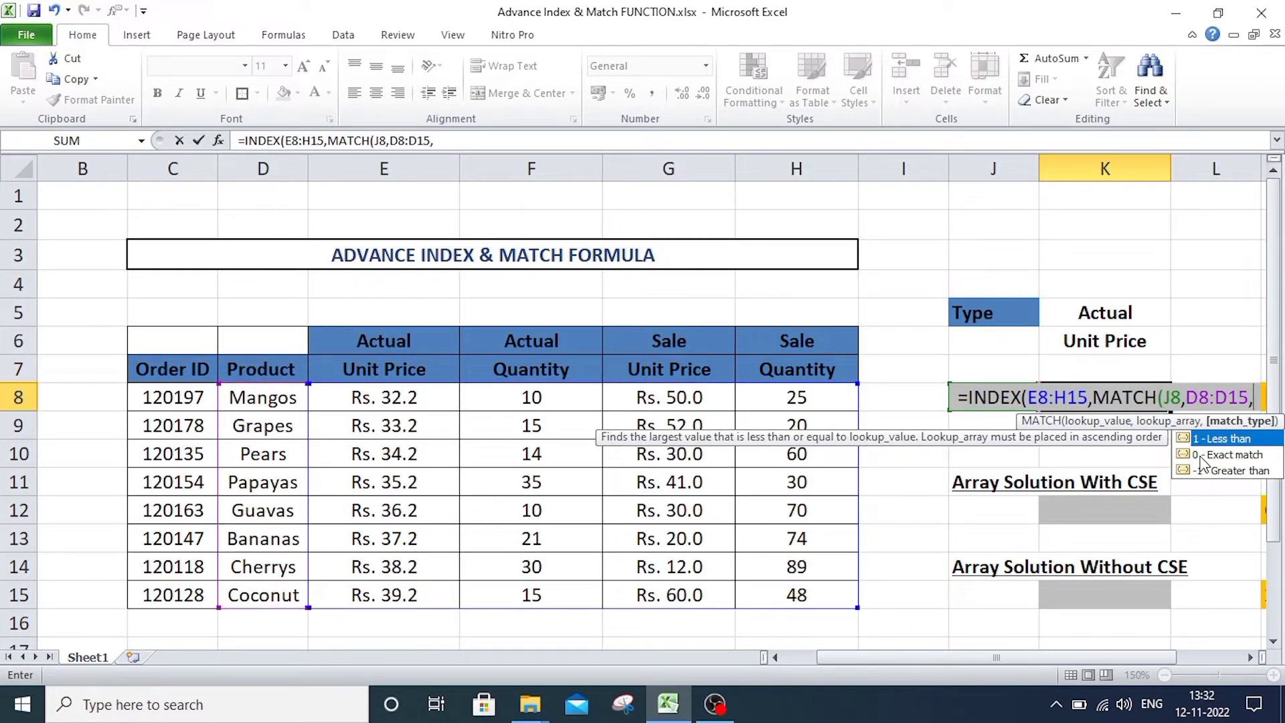
pyautogui.write(')')
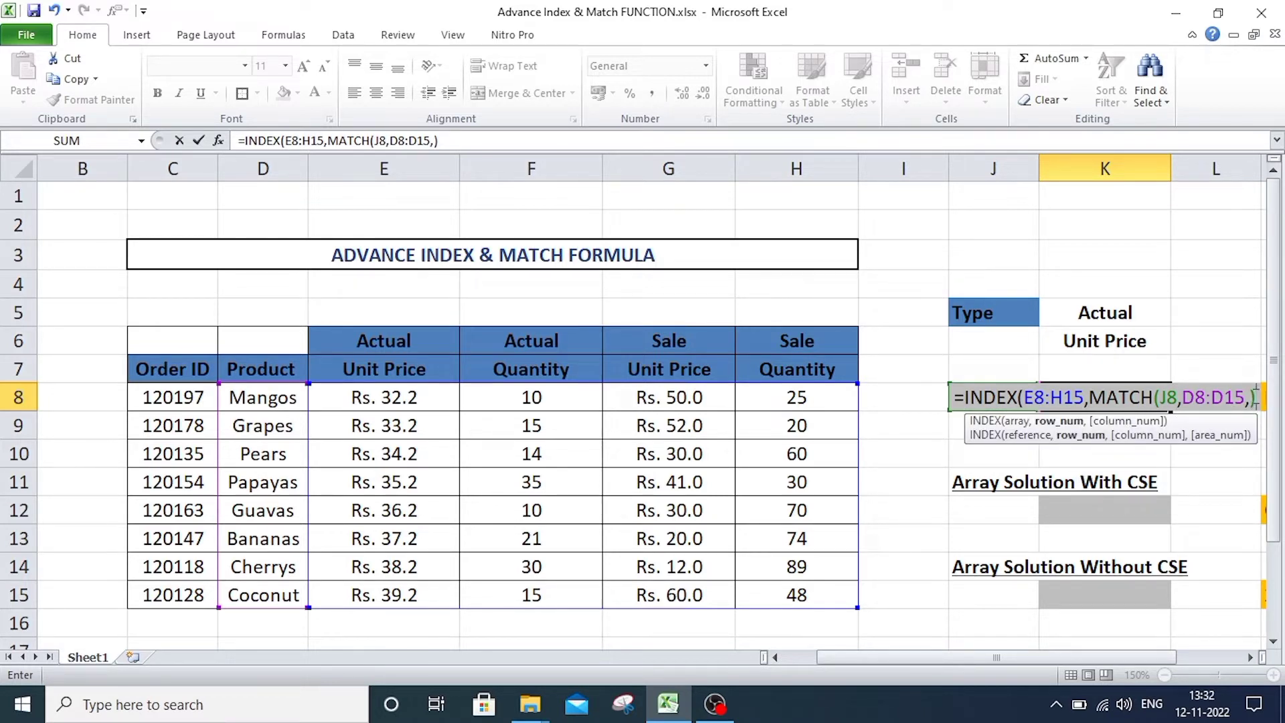
pyautogui.click(1250, 396)
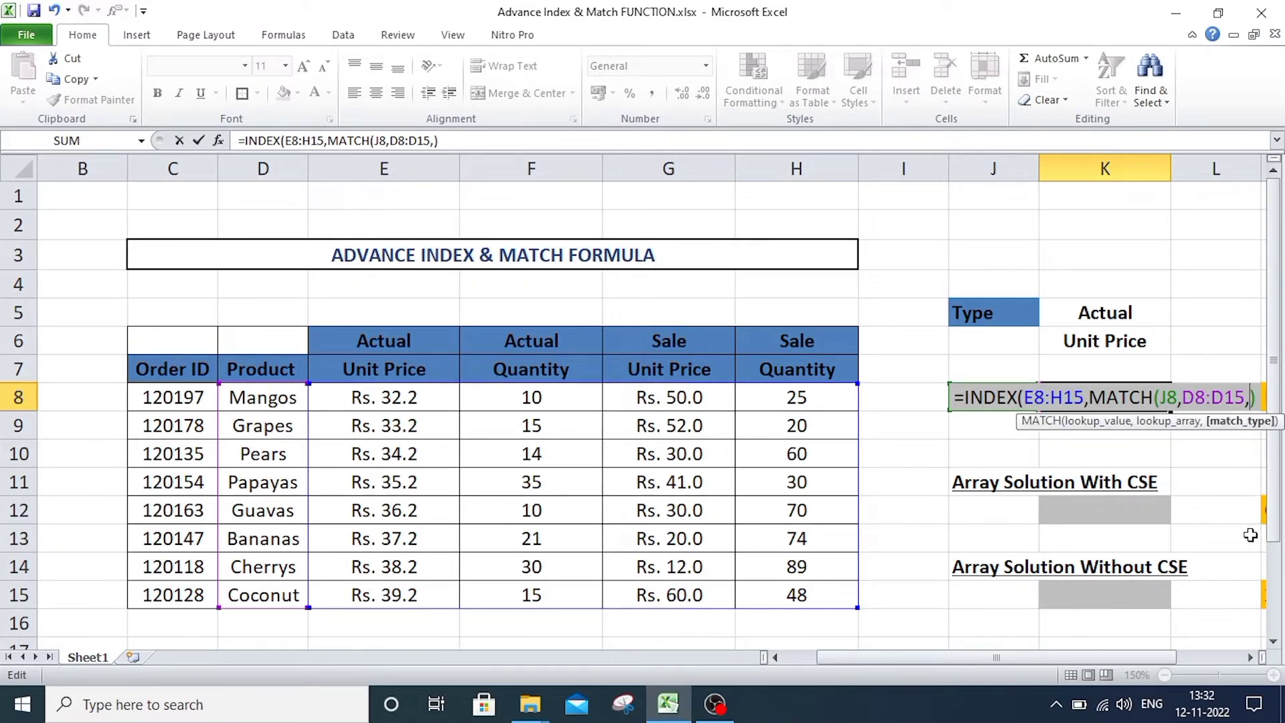
pyautogui.write('0')
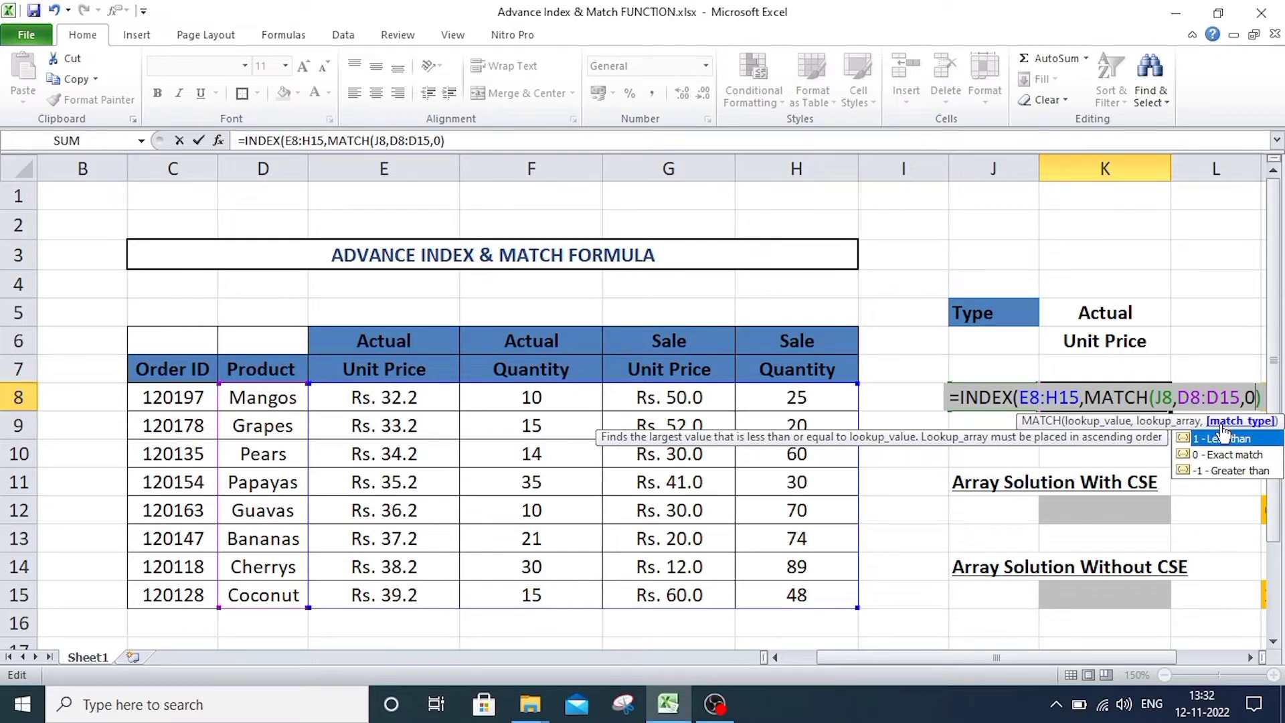
pyautogui.press('Right')
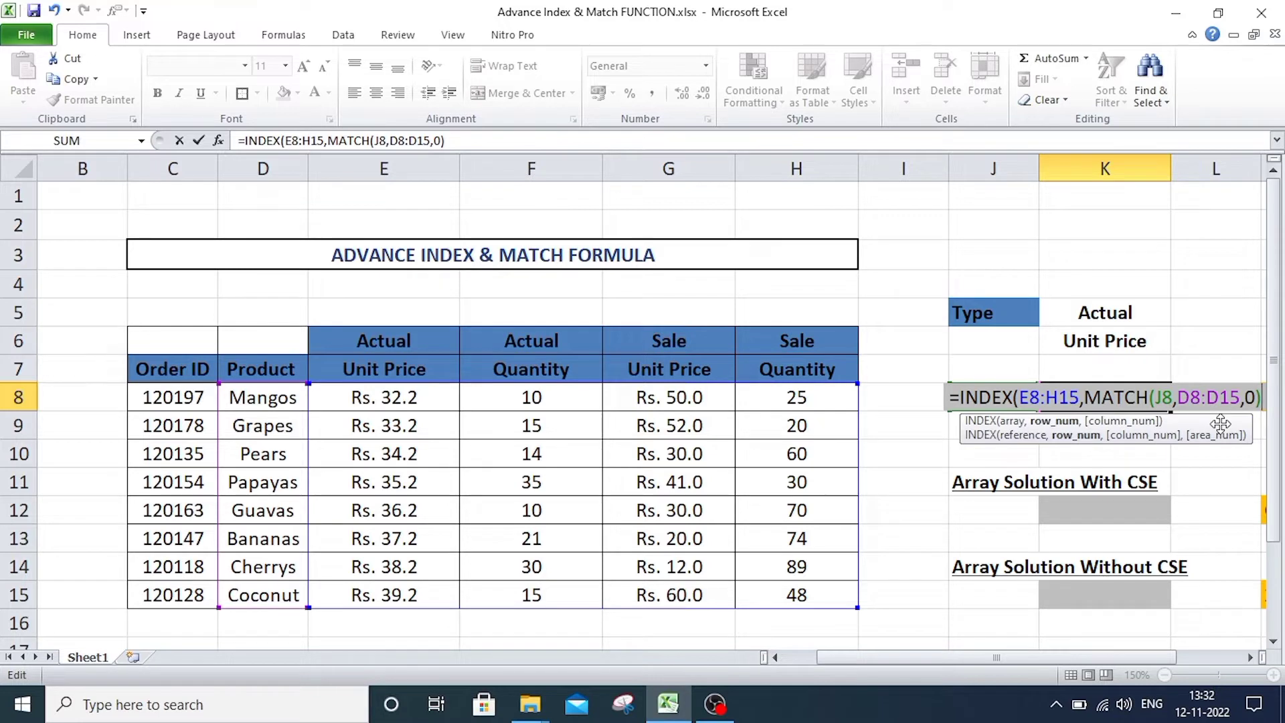
pyautogui.write(',')
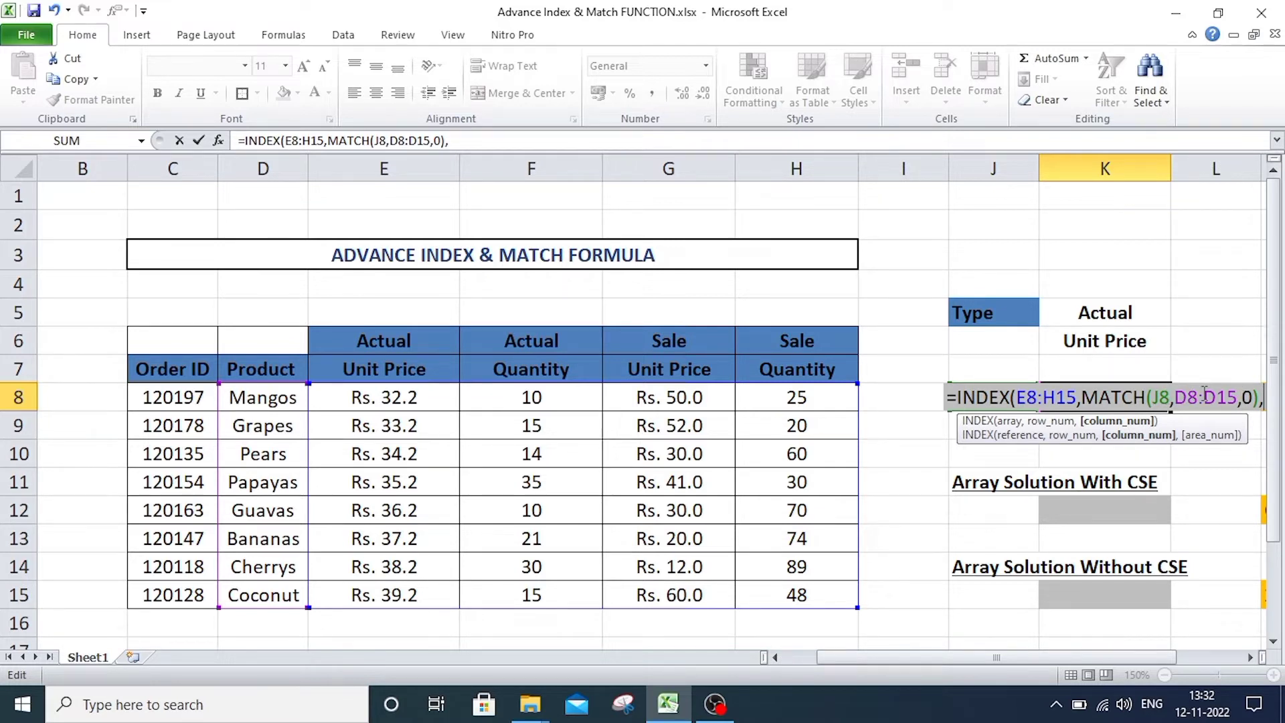
# Nest a second MATCH for the column number, using K5&K6 as the combined lookup value.
pyautogui.write('MAT')
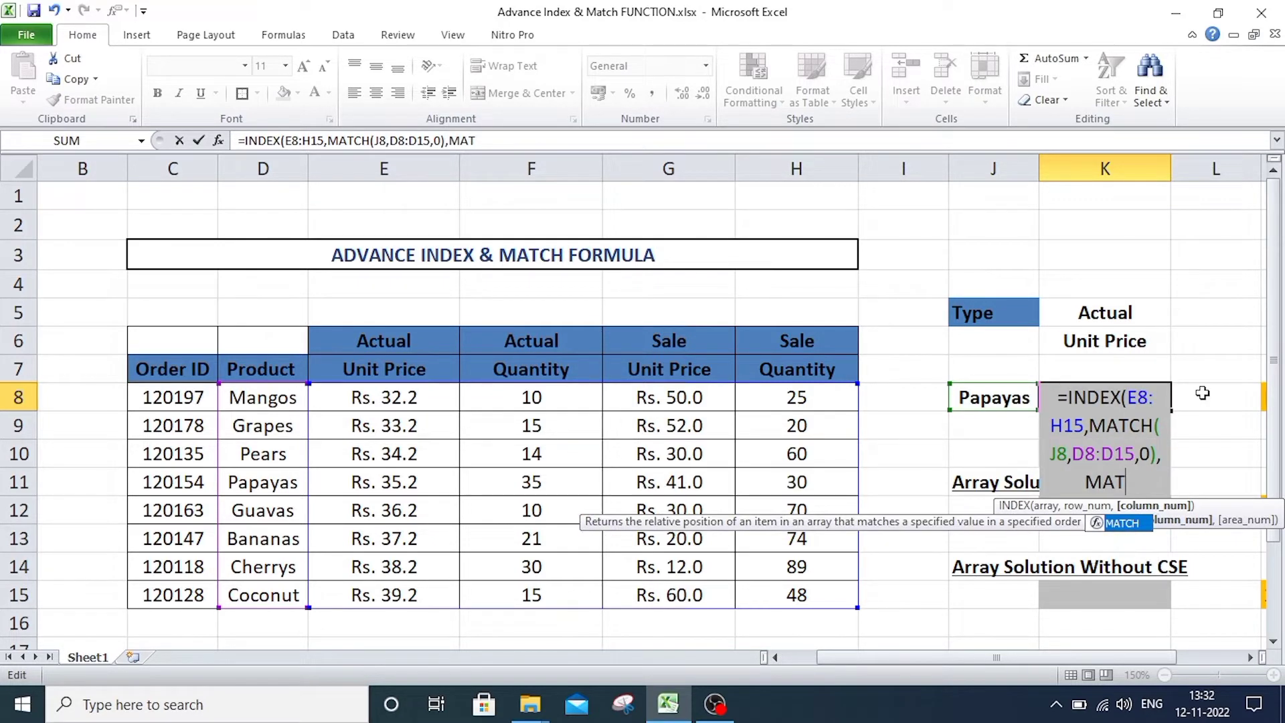
pyautogui.press('Tab')
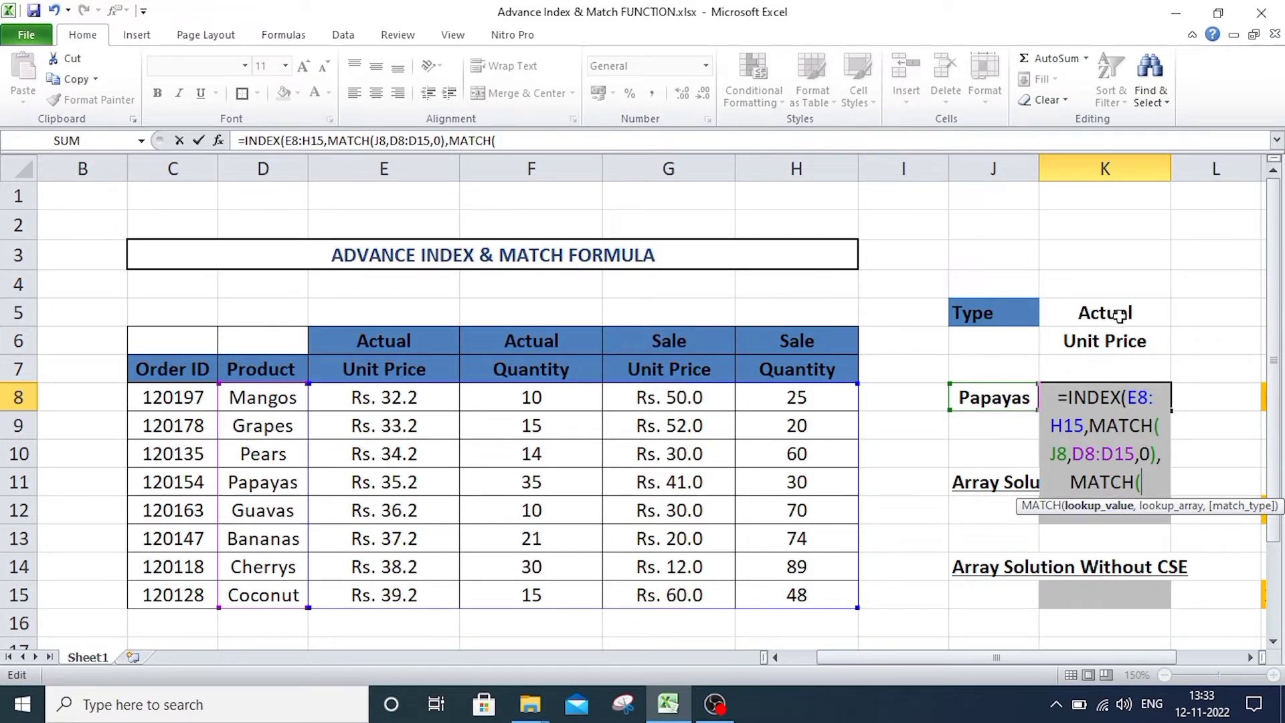
pyautogui.click(1118, 315)
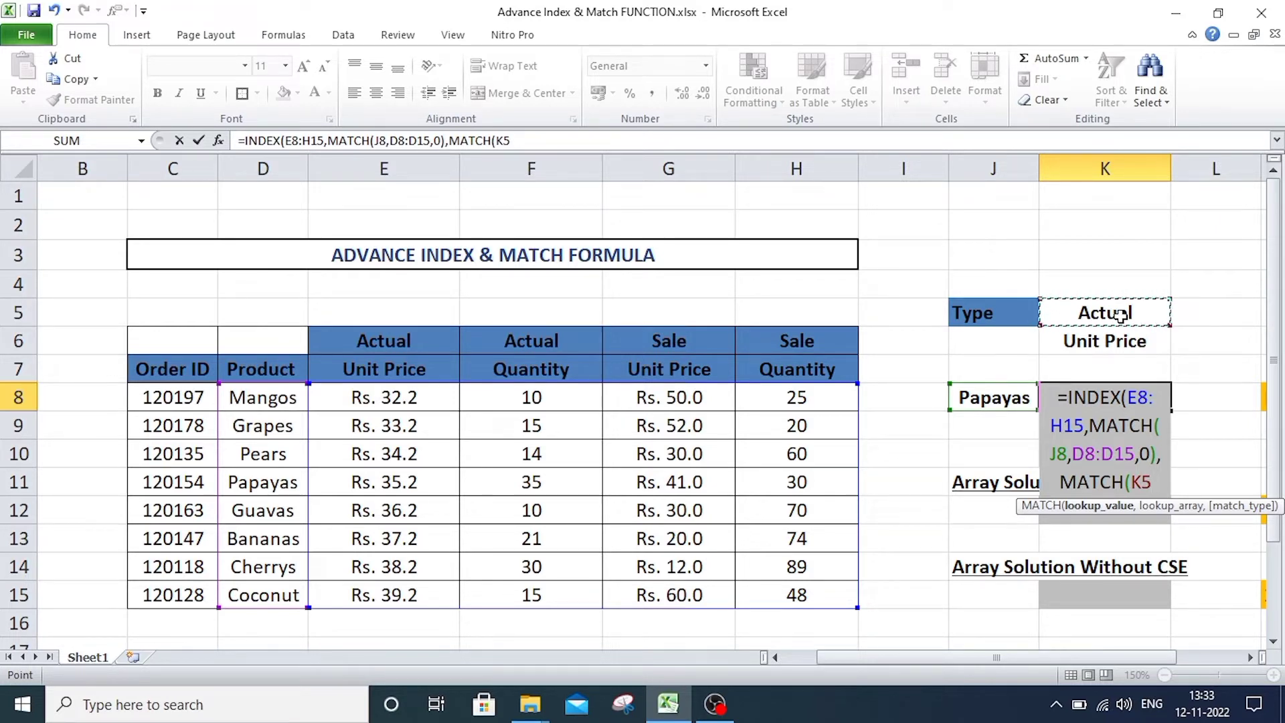
pyautogui.write('&')
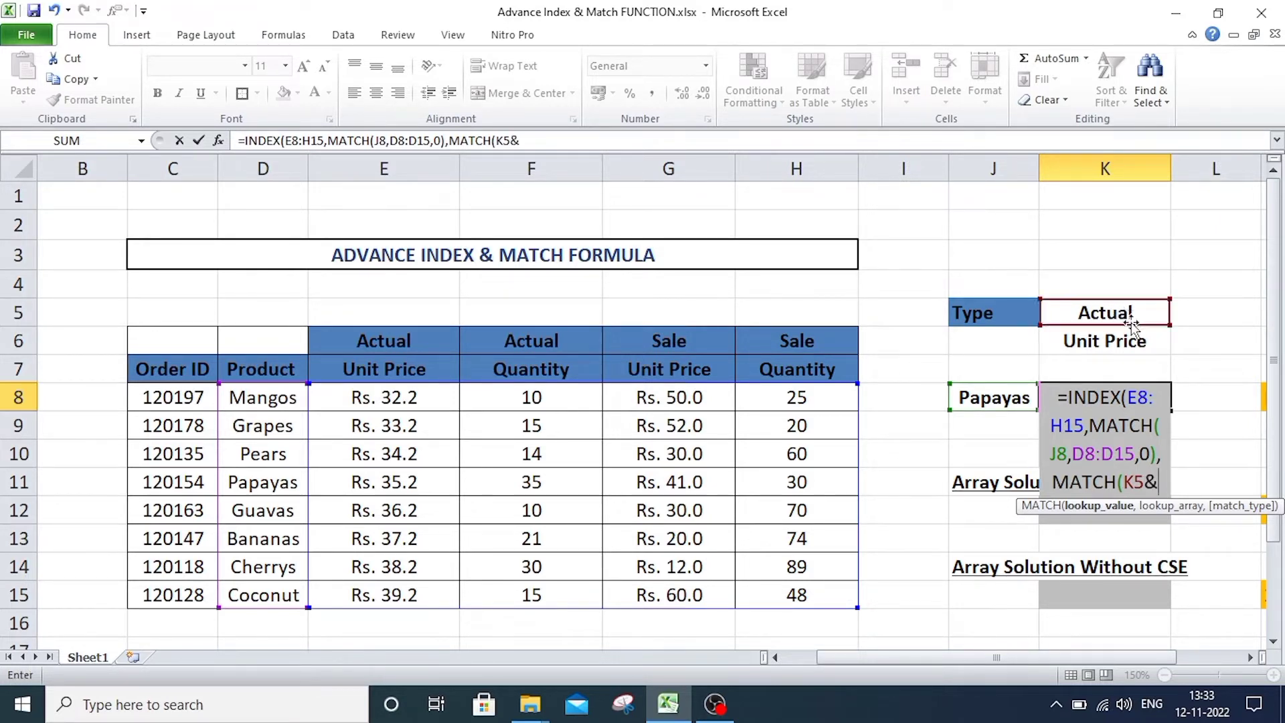
pyautogui.click(1116, 341)
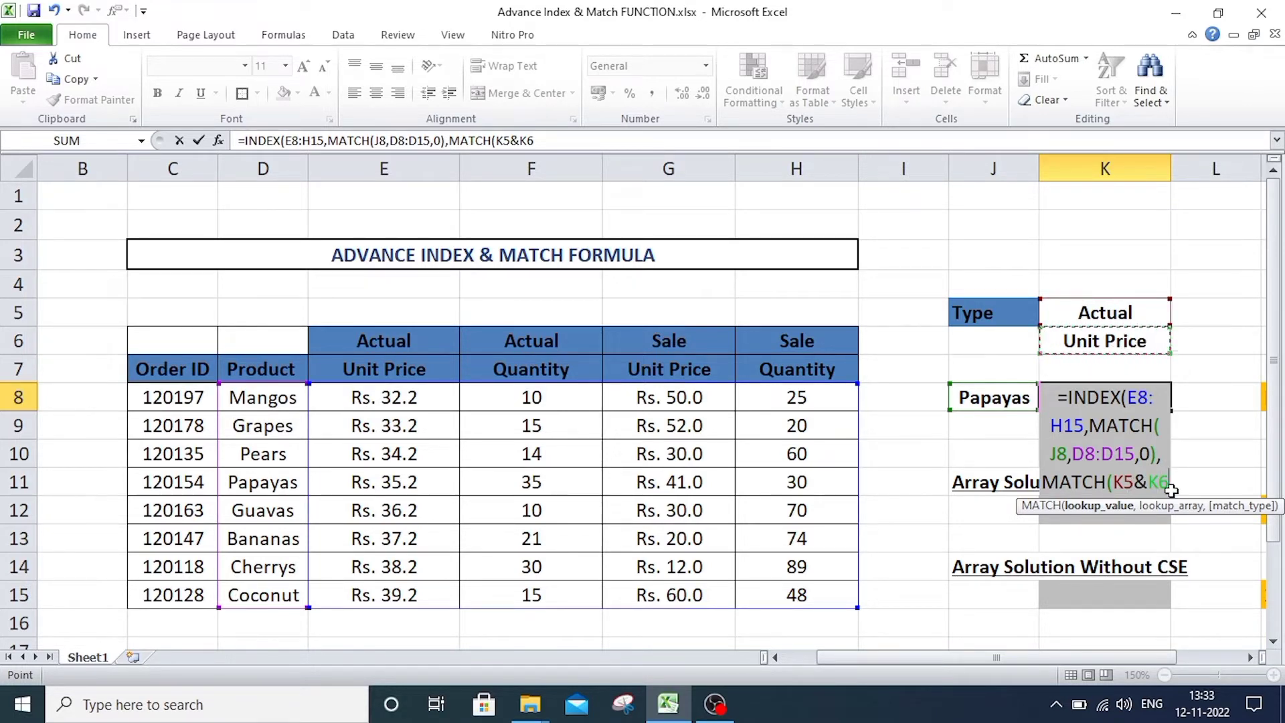
pyautogui.write(',')
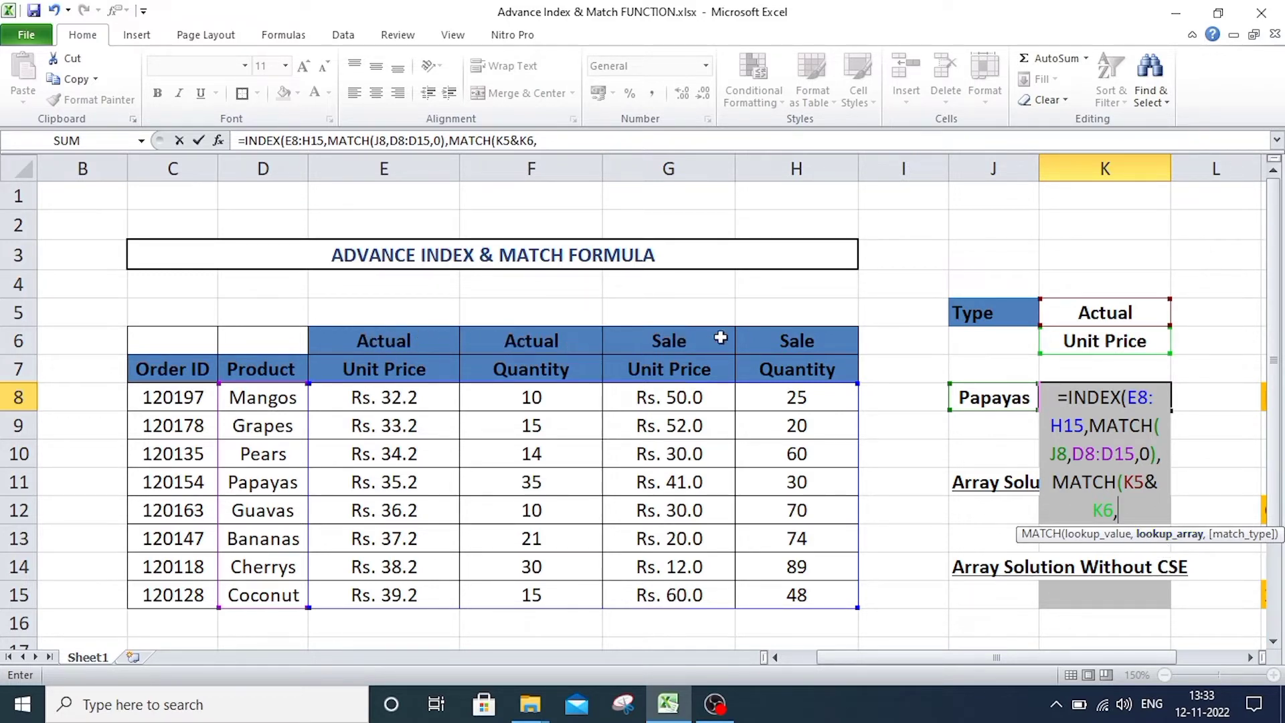
# Give the column MATCH the lookup array E6:H7 and match type 0, then close and enter the K8 formula.
pyautogui.click(440, 337)
pyautogui.moveTo(440, 337); pyautogui.dragTo(812, 365)
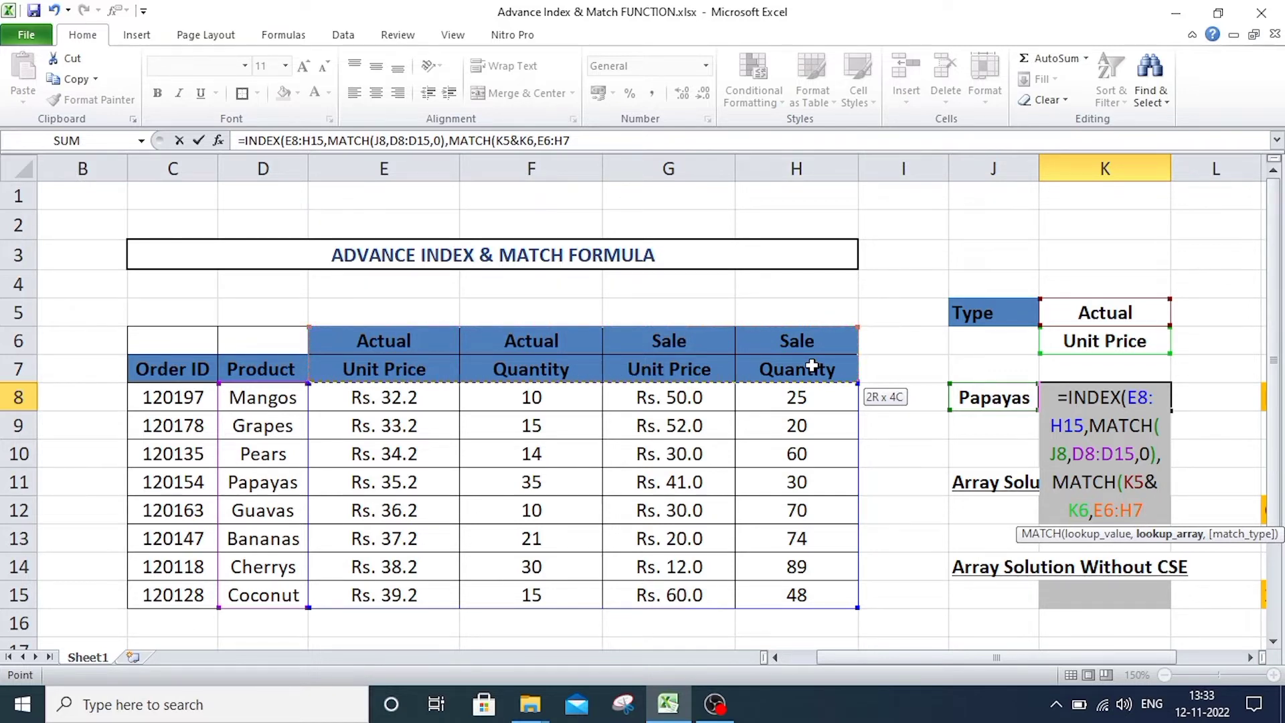
pyautogui.moveTo(812, 366); pyautogui.dragTo(812, 365)
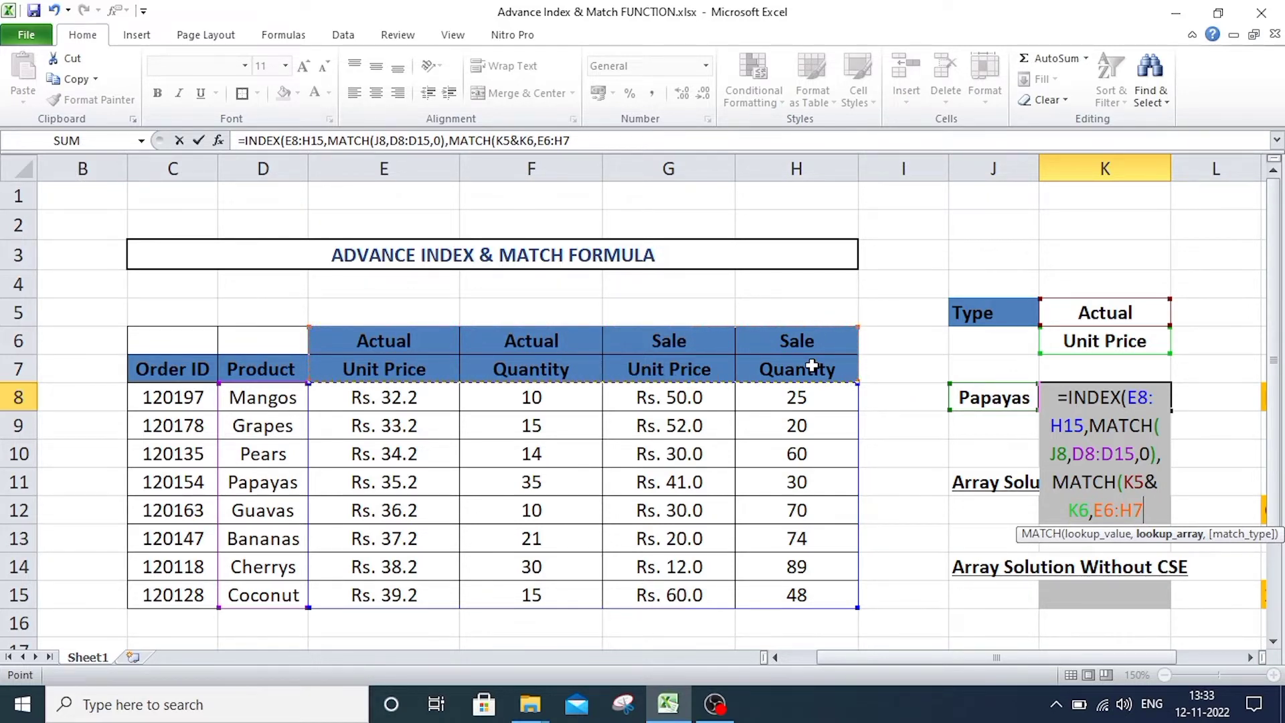
pyautogui.write(',')
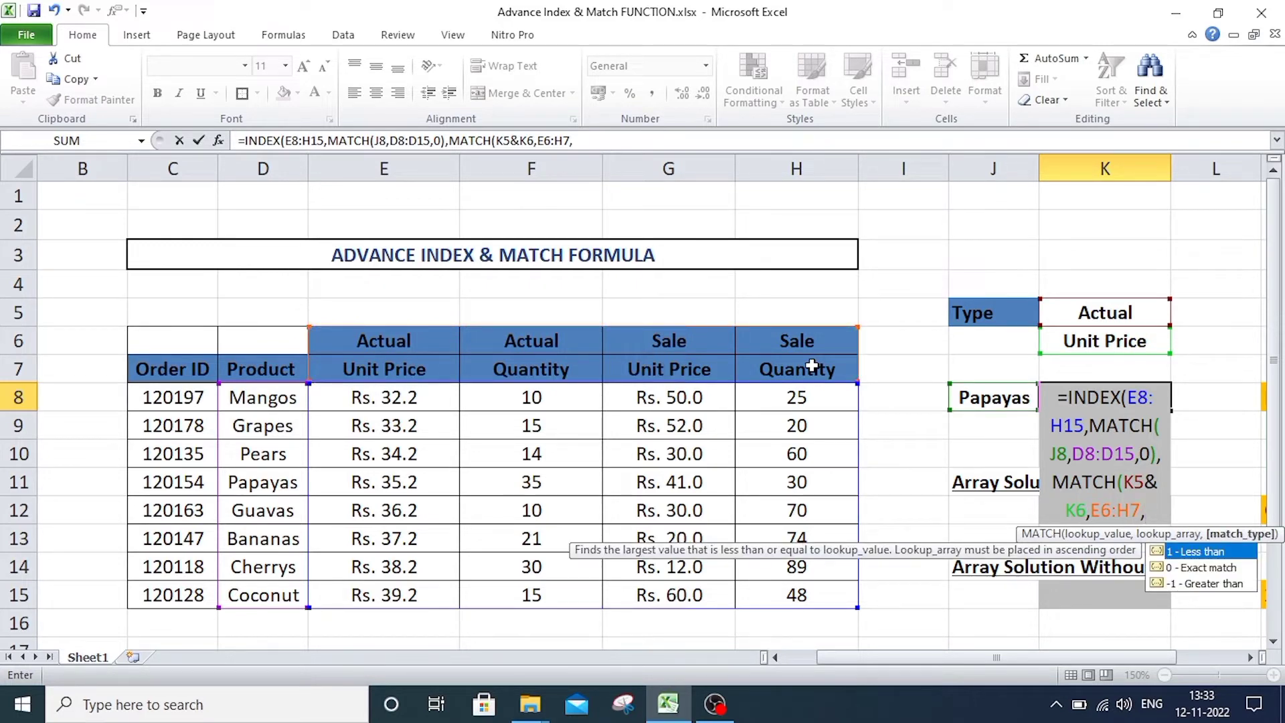
pyautogui.write('0')
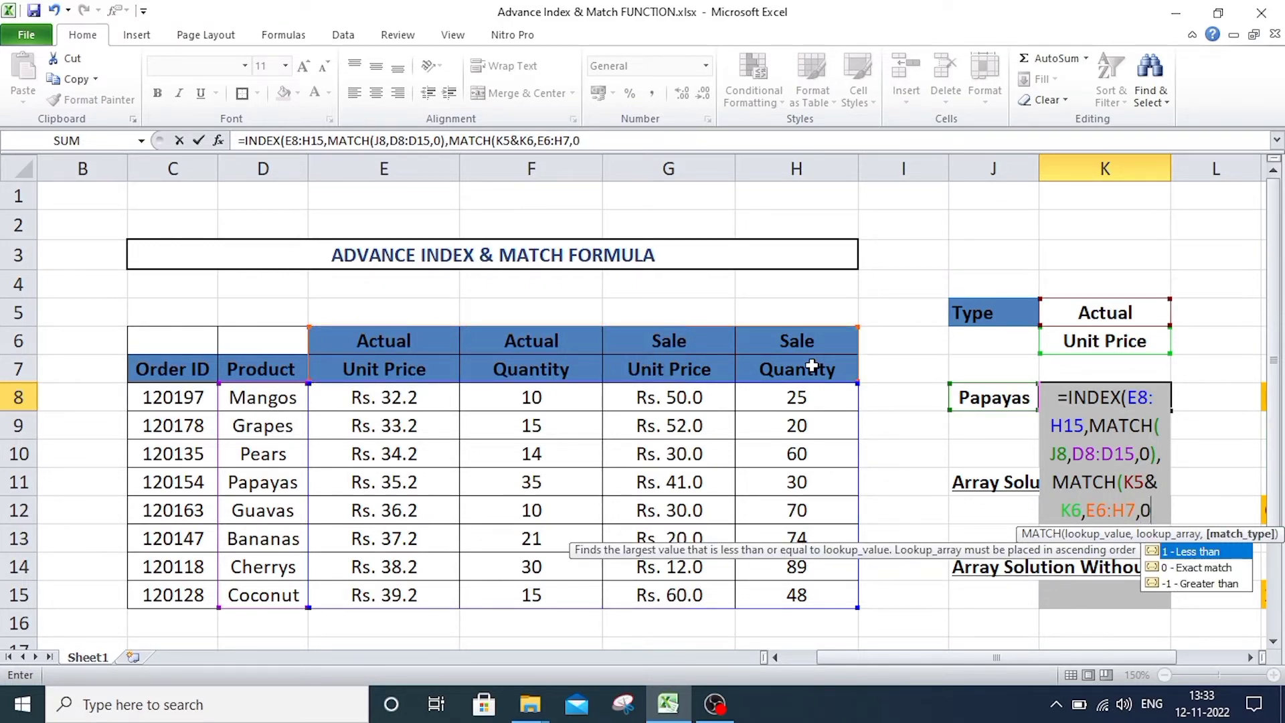
pyautogui.write(')')
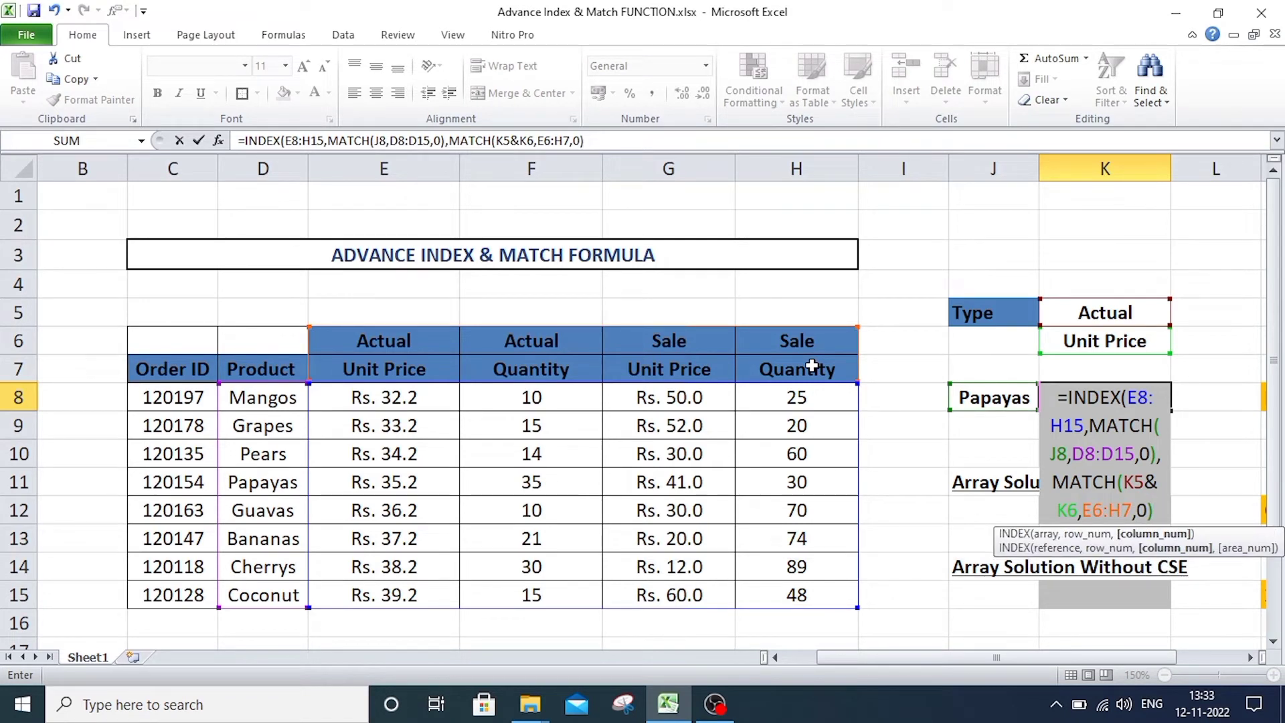
pyautogui.write(')')
pyautogui.press('Return')
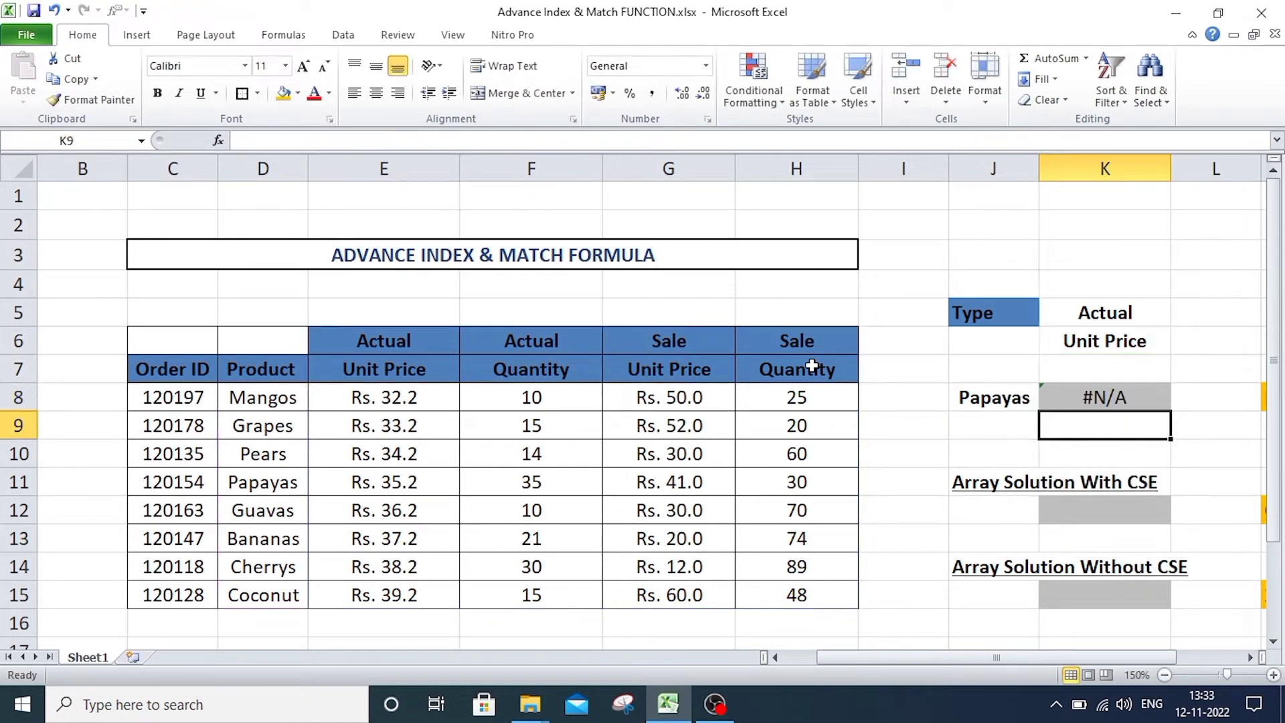
pyautogui.click(1236, 448)
pyautogui.click(1145, 392)
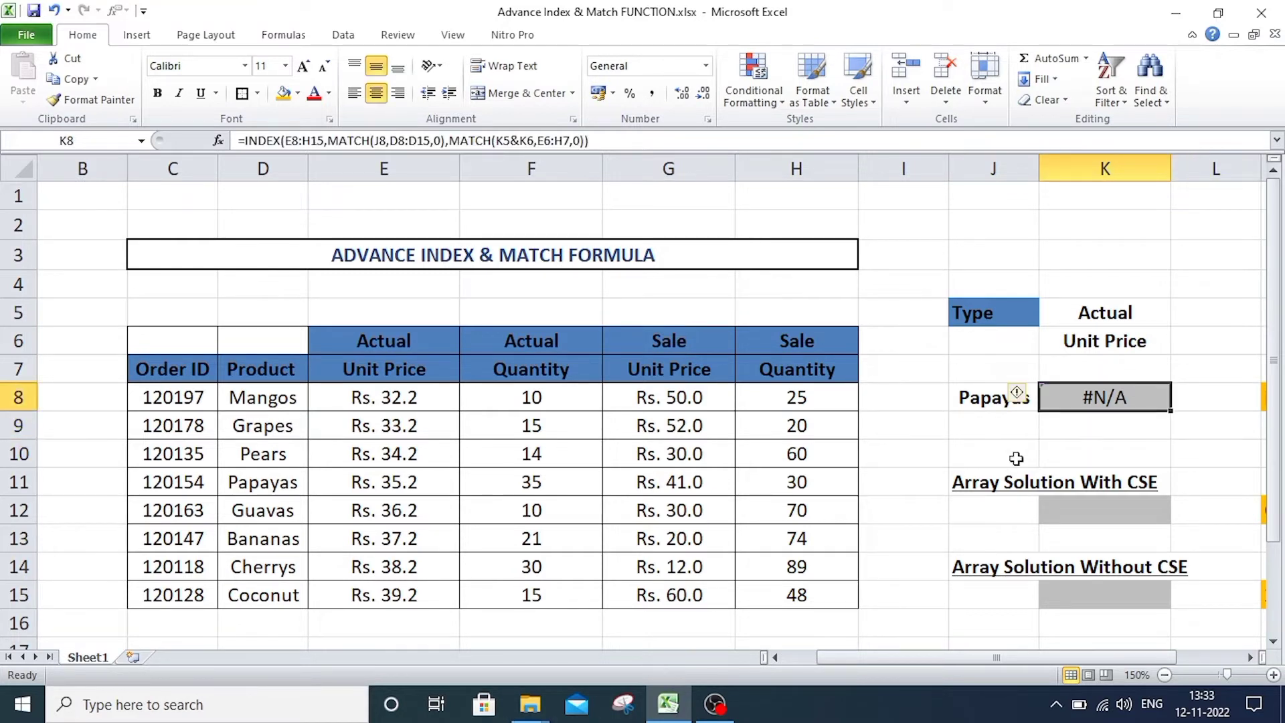
pyautogui.click(1016, 457)
pyautogui.click(1107, 408)
pyautogui.click(520, 140)
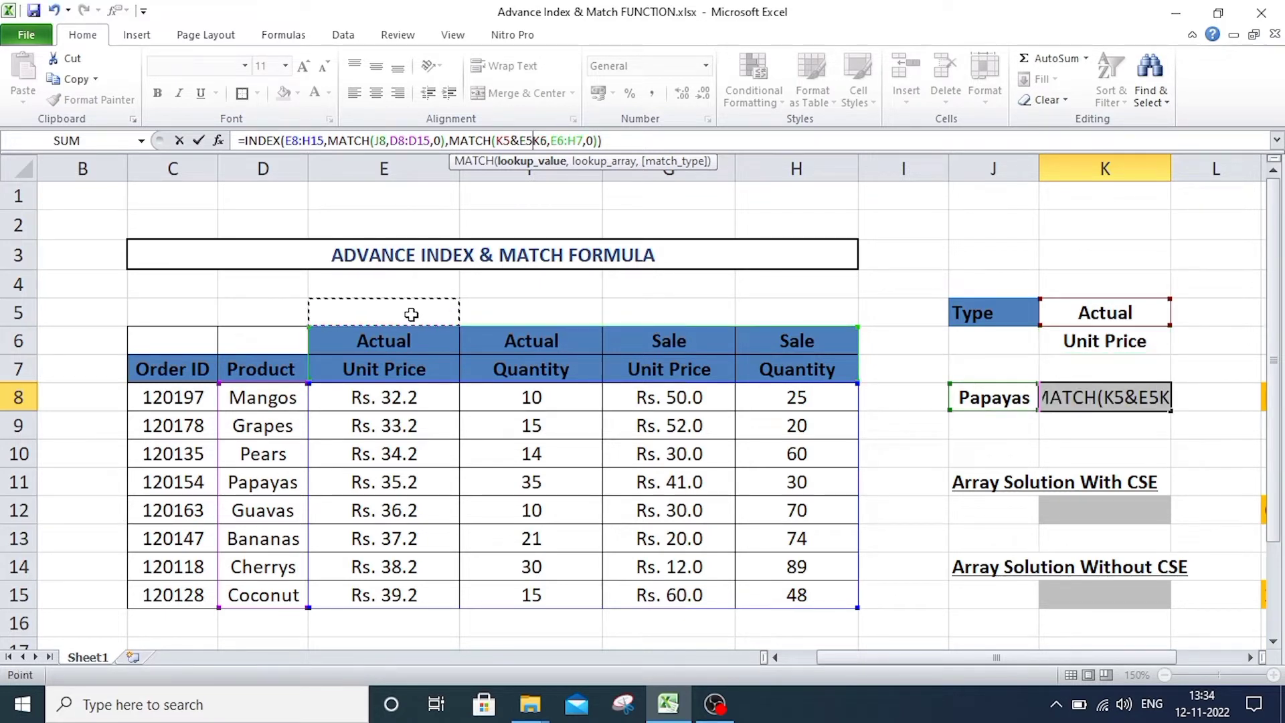
pyautogui.press('Return')
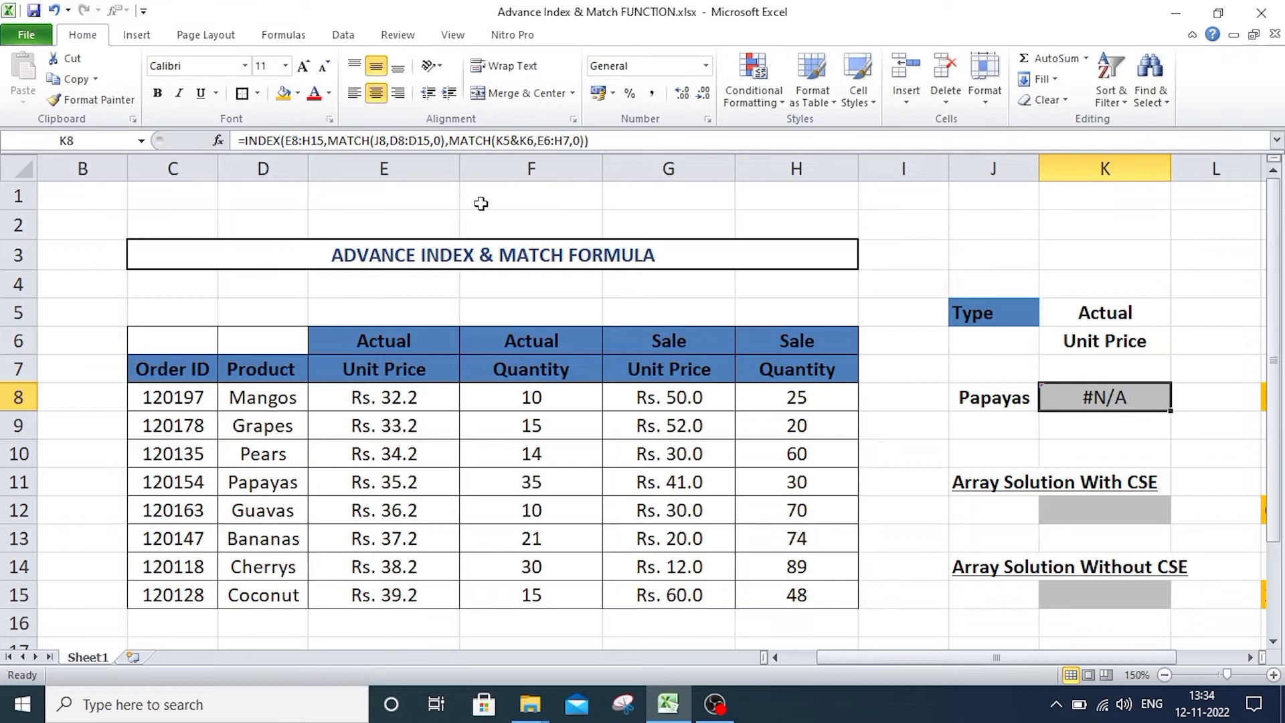
# Enter the helper formula =E6&E7 in E5 above the headers and fill it across to H5.
pyautogui.click(400, 318)
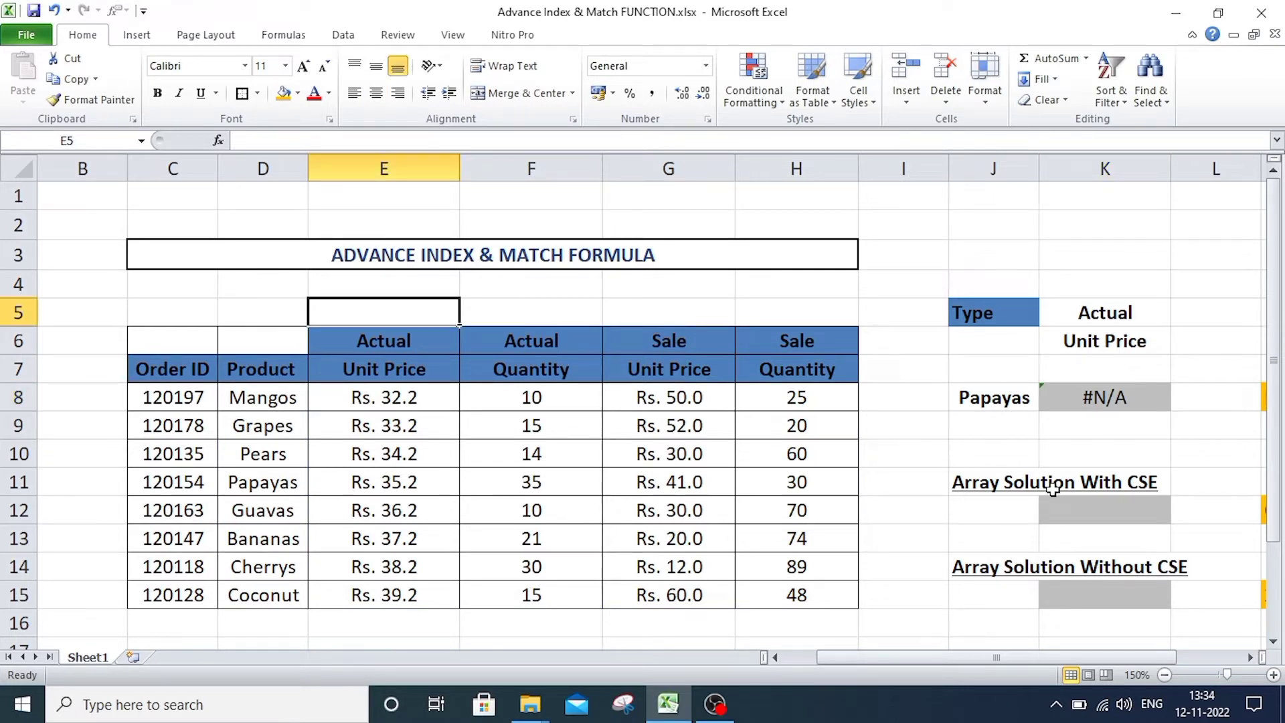
pyautogui.moveTo(445, 339); pyautogui.dragTo(444, 370)
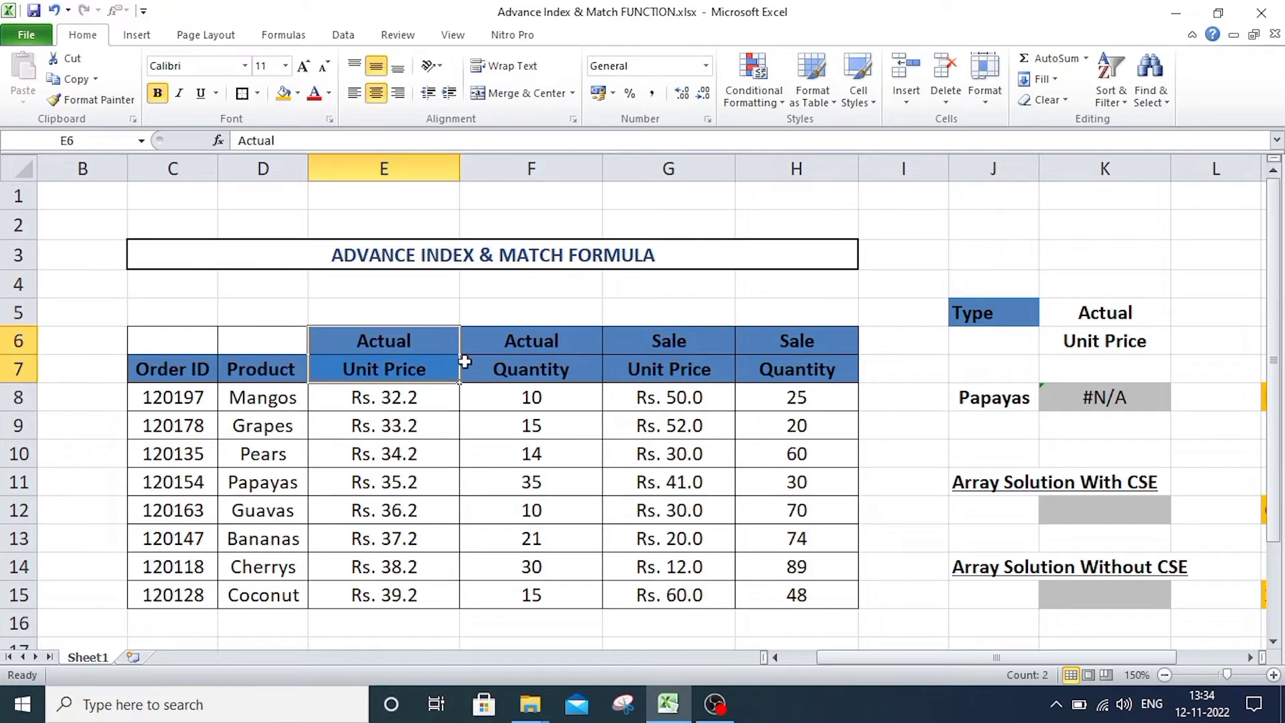
pyautogui.click(508, 320)
pyautogui.click(389, 315)
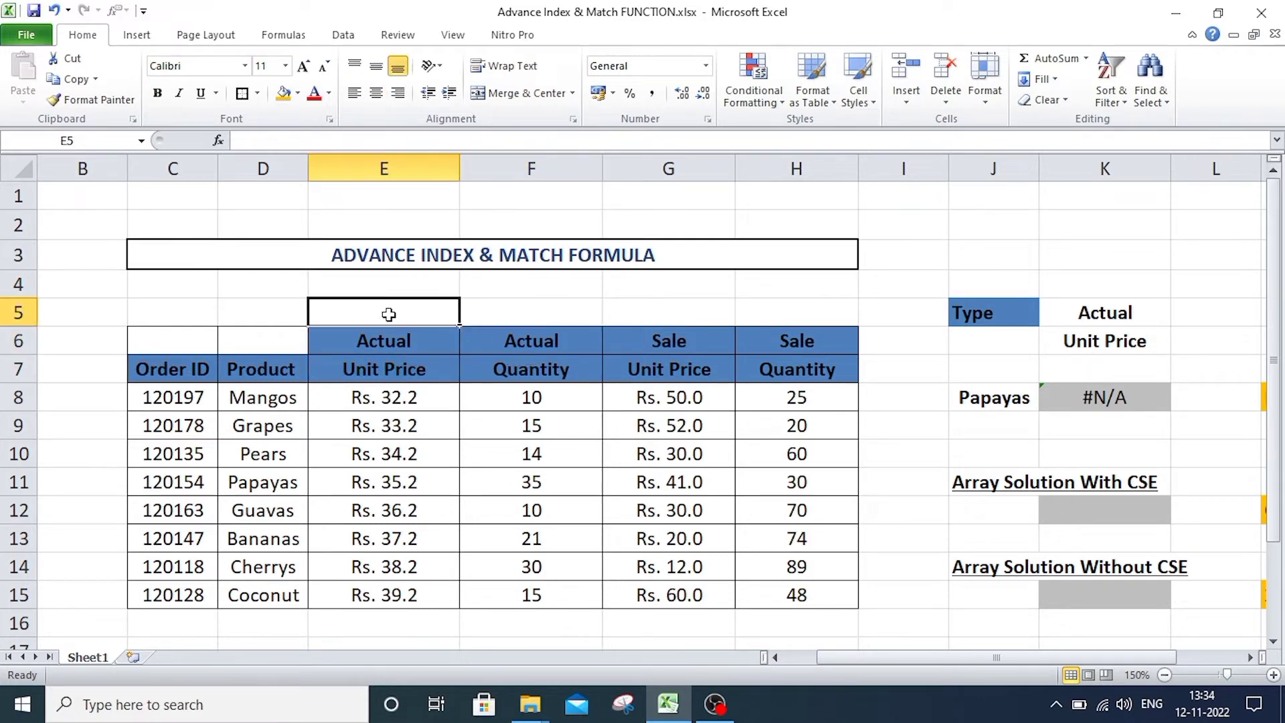
pyautogui.write('=')
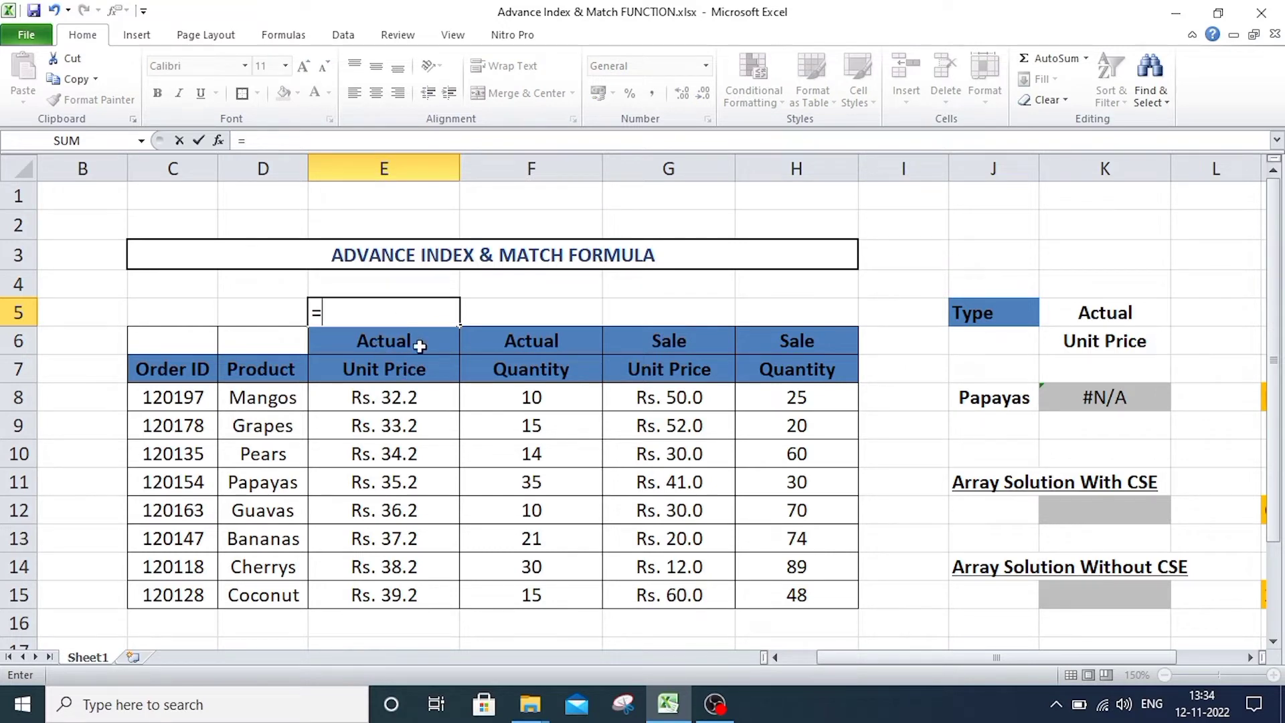
pyautogui.click(412, 341)
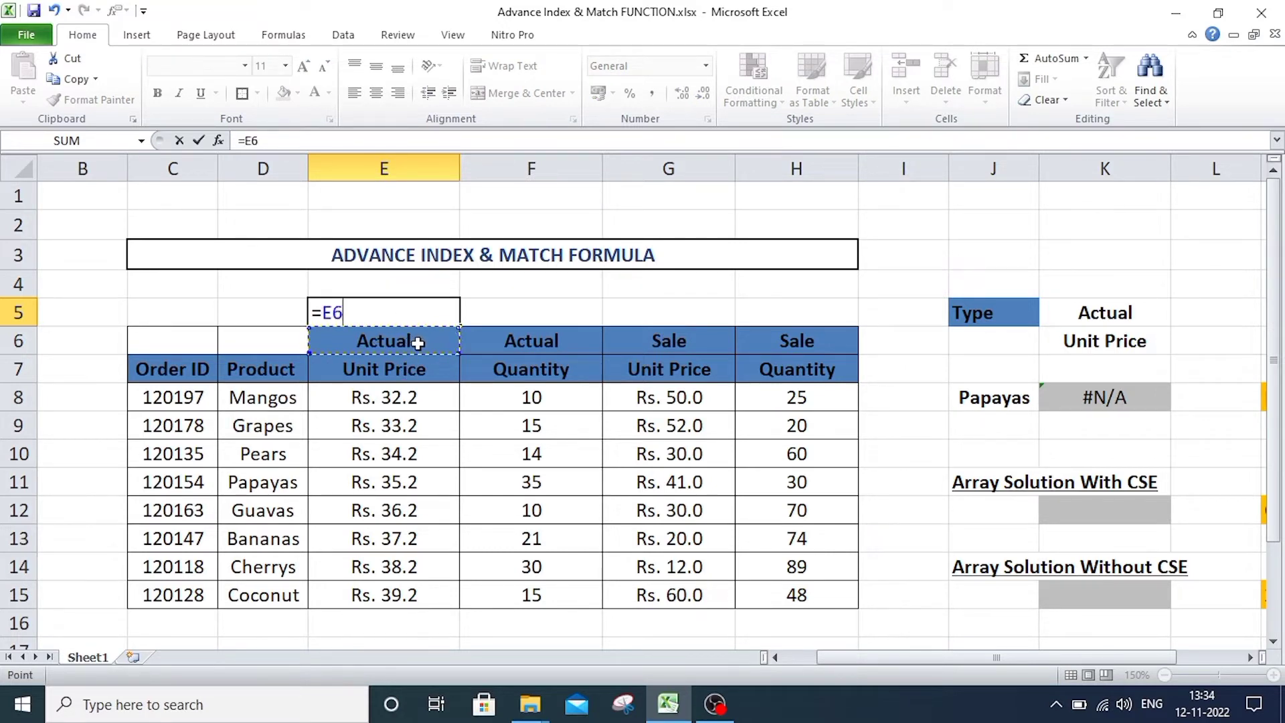
pyautogui.write('&')
pyautogui.click(401, 370)
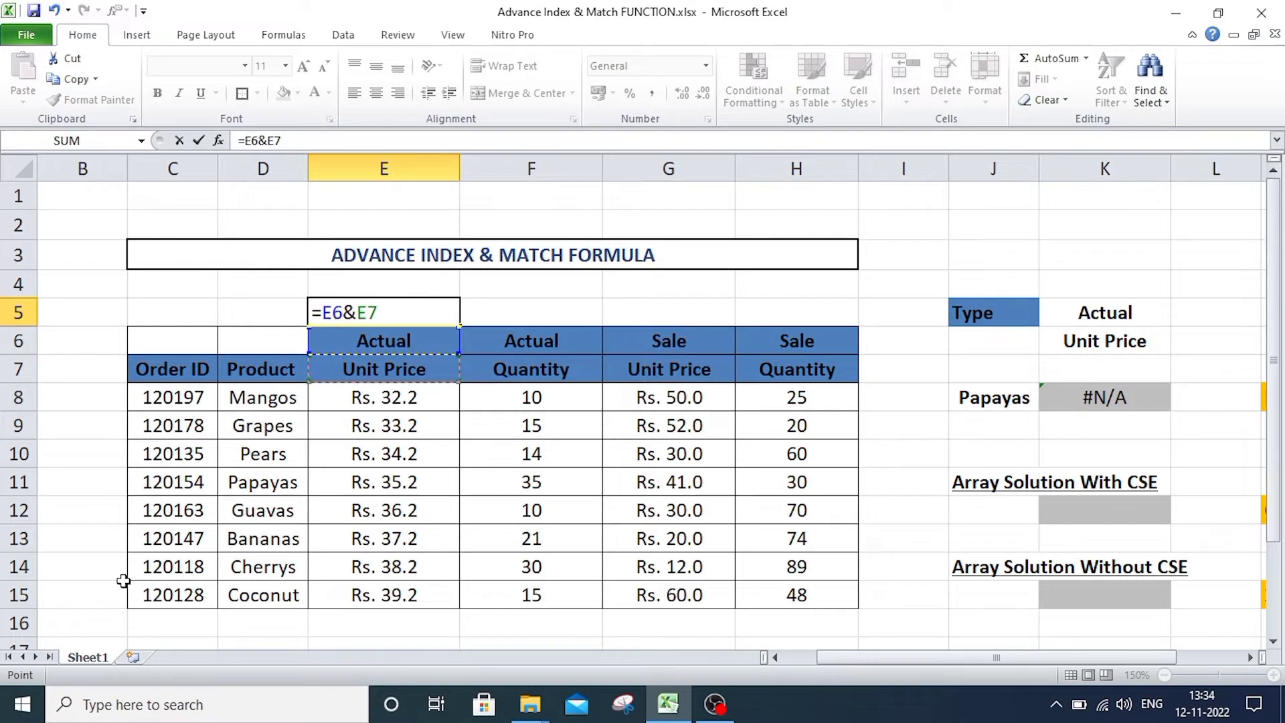
pyautogui.press('Return')
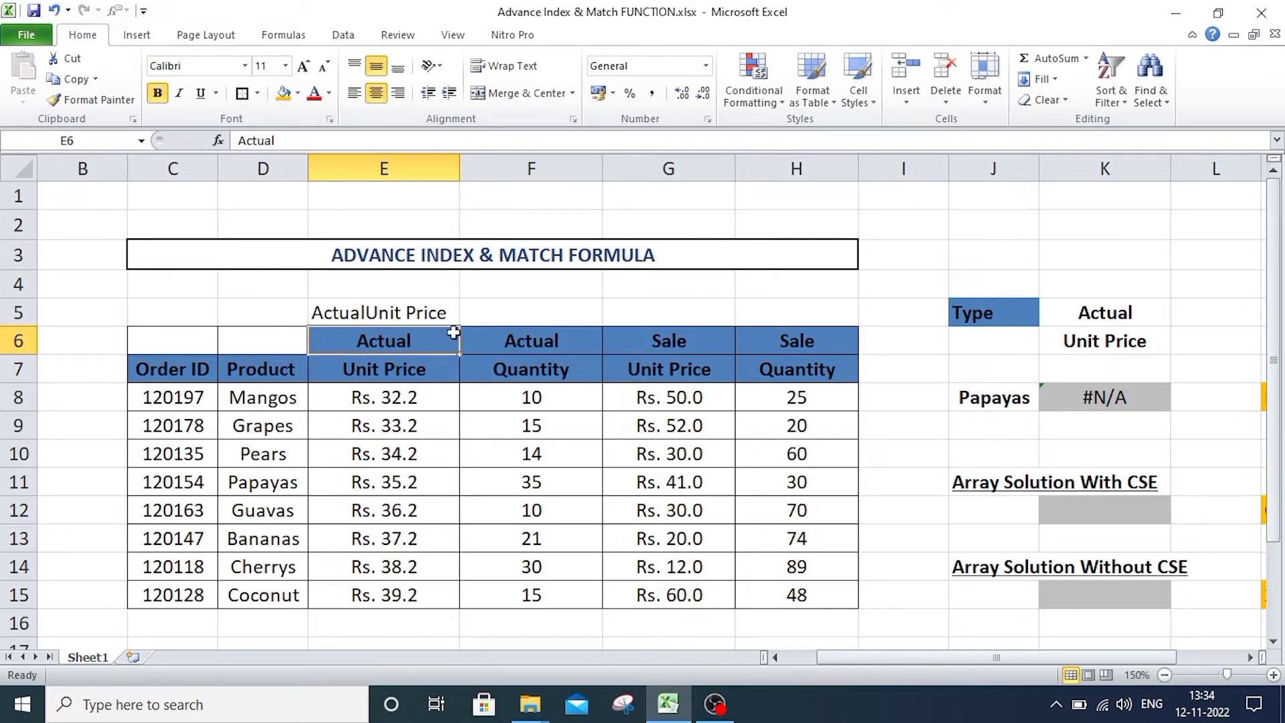
pyautogui.click(414, 313)
pyautogui.moveTo(458, 326); pyautogui.dragTo(830, 330)
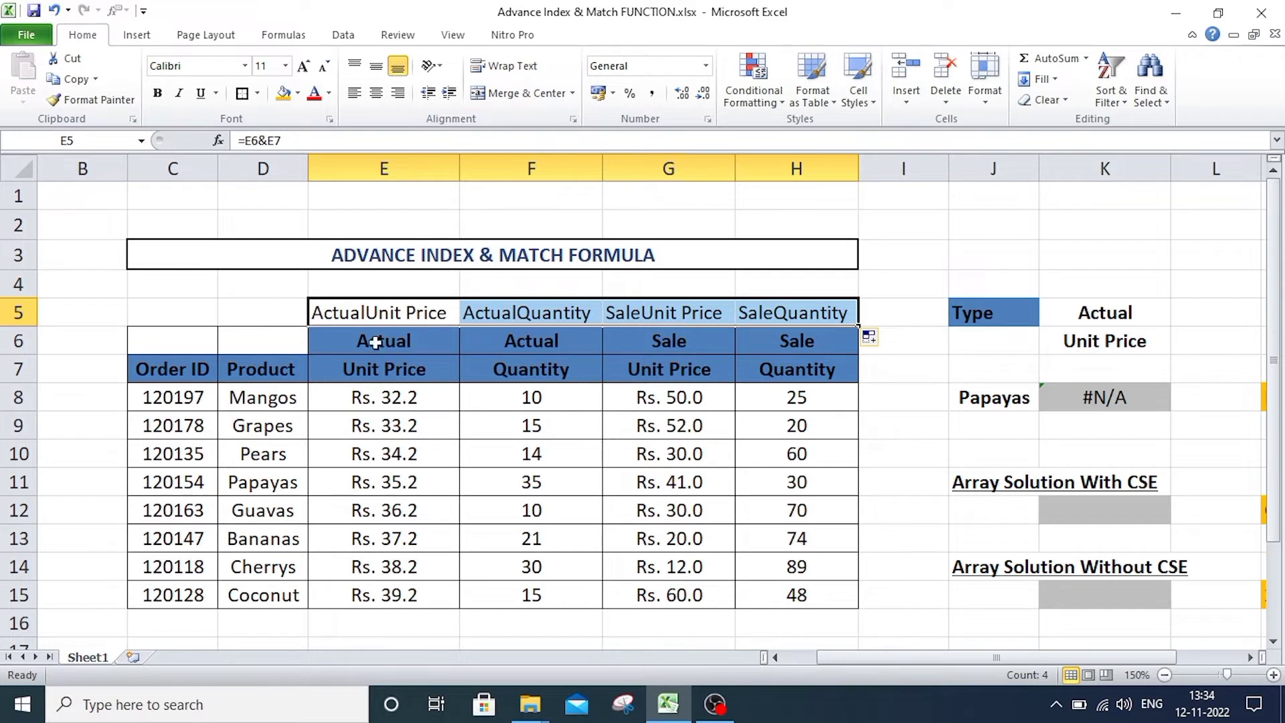
# Right-align the contents of the result cells K8, K12 and K15.
pyautogui.click(415, 314)
pyautogui.click(906, 367)
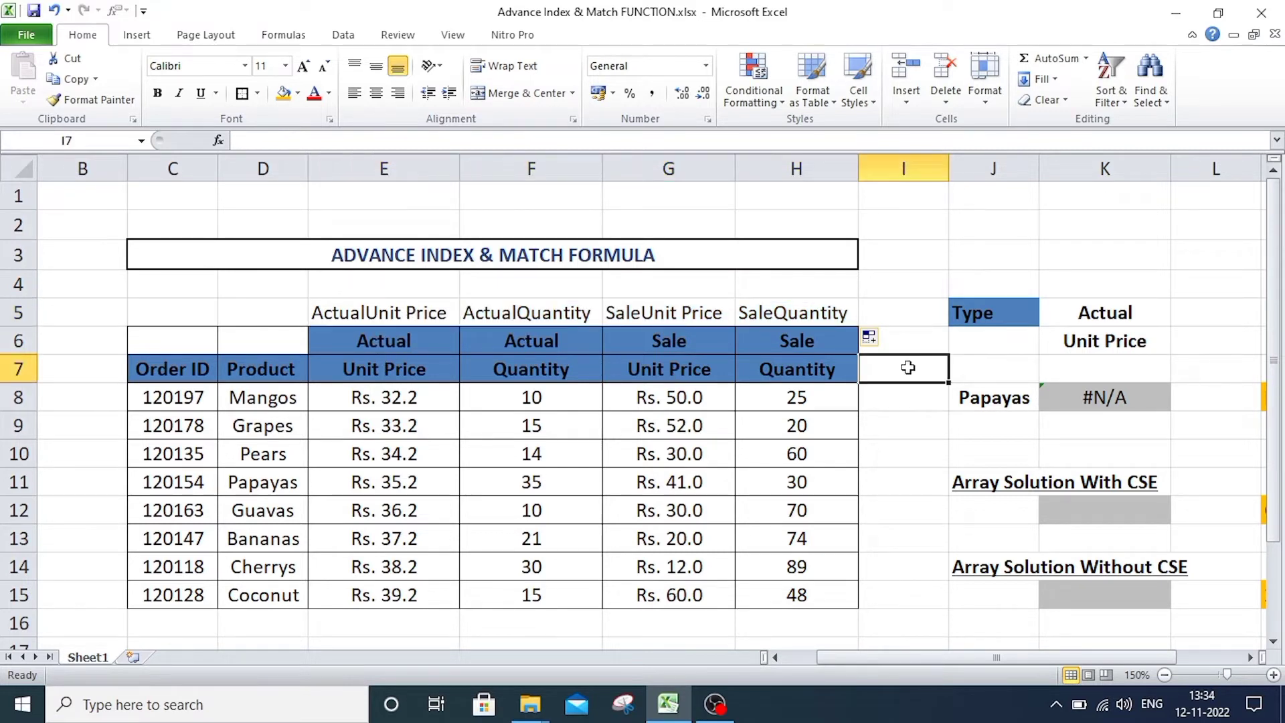
pyautogui.click(1114, 403)
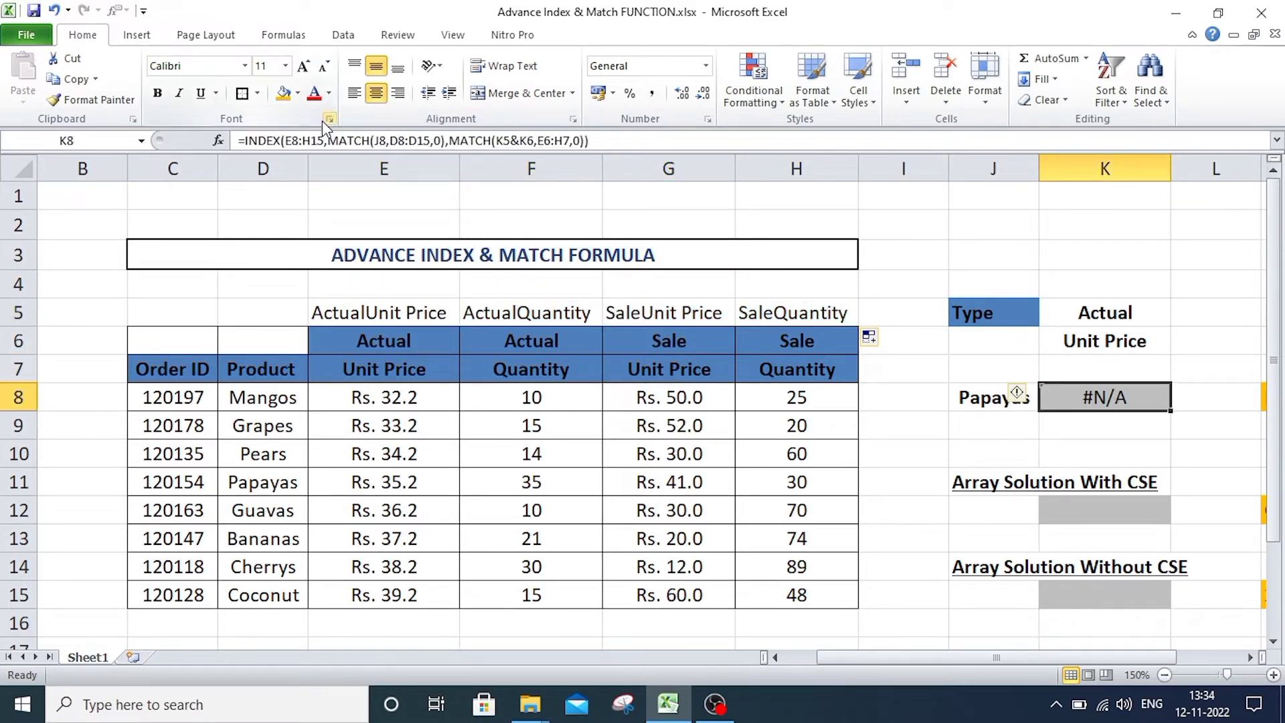
pyautogui.click(398, 93)
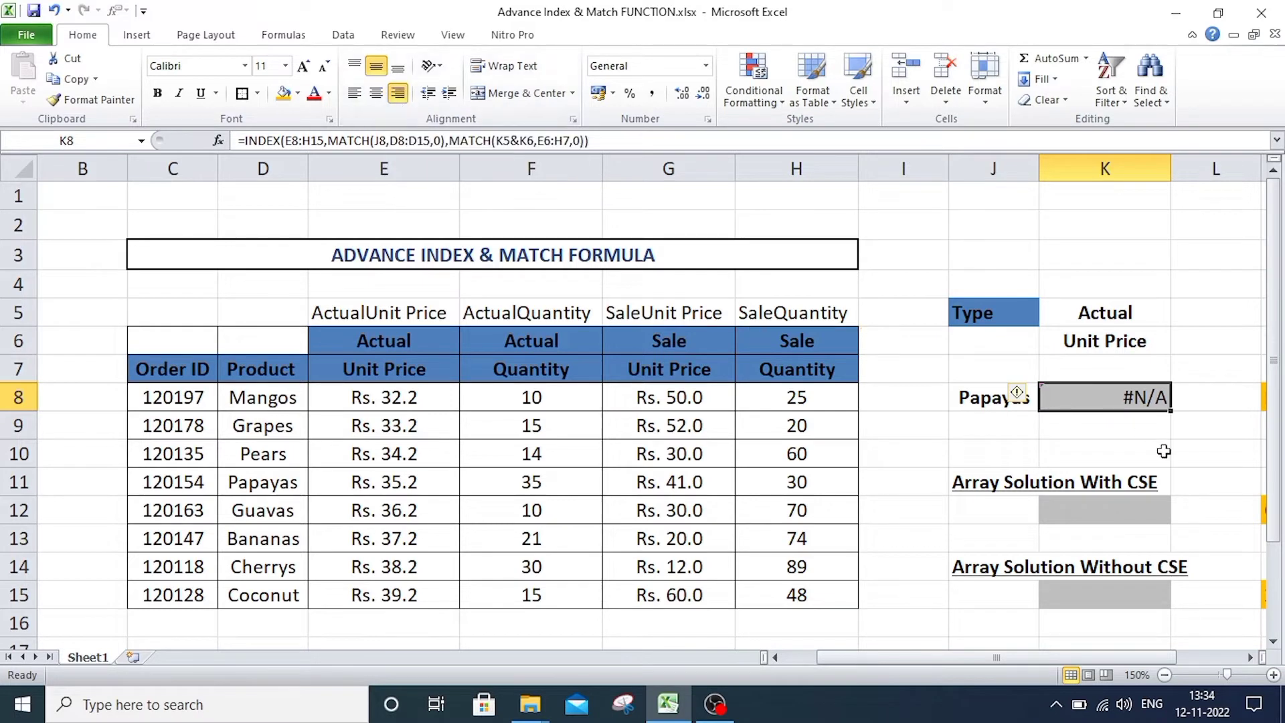
pyautogui.click(1138, 509)
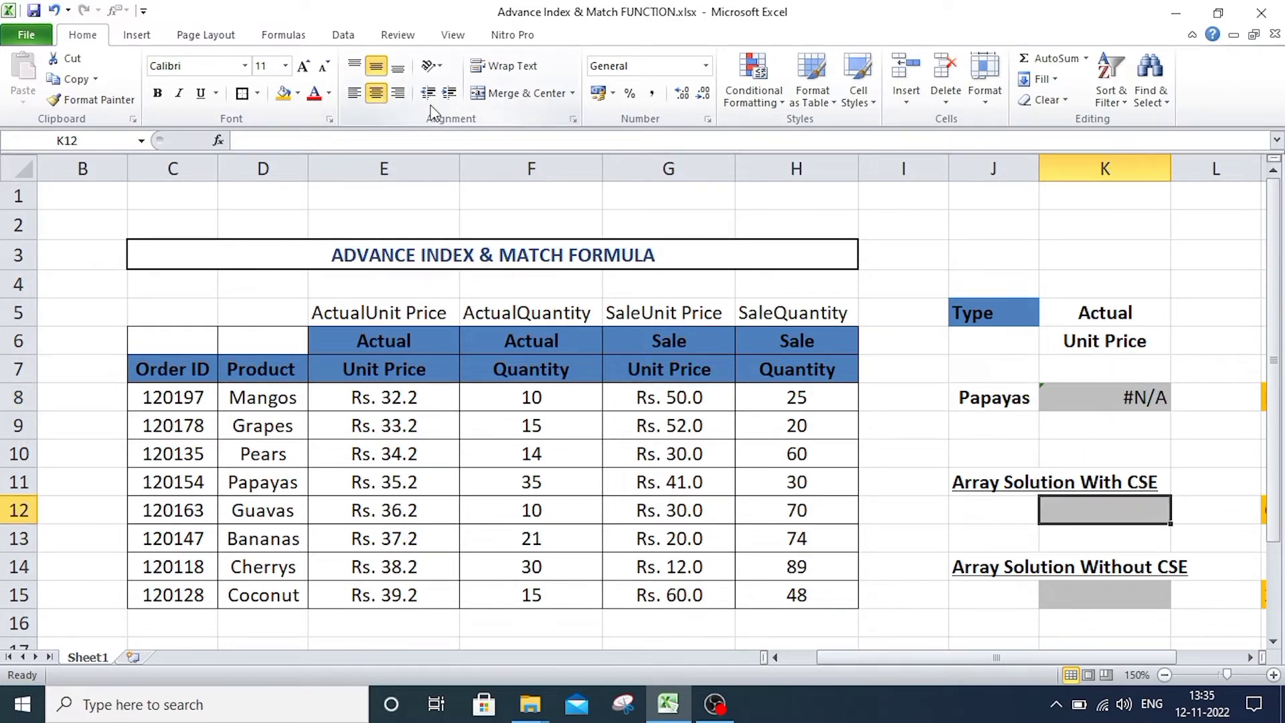
pyautogui.click(397, 93)
pyautogui.click(1131, 594)
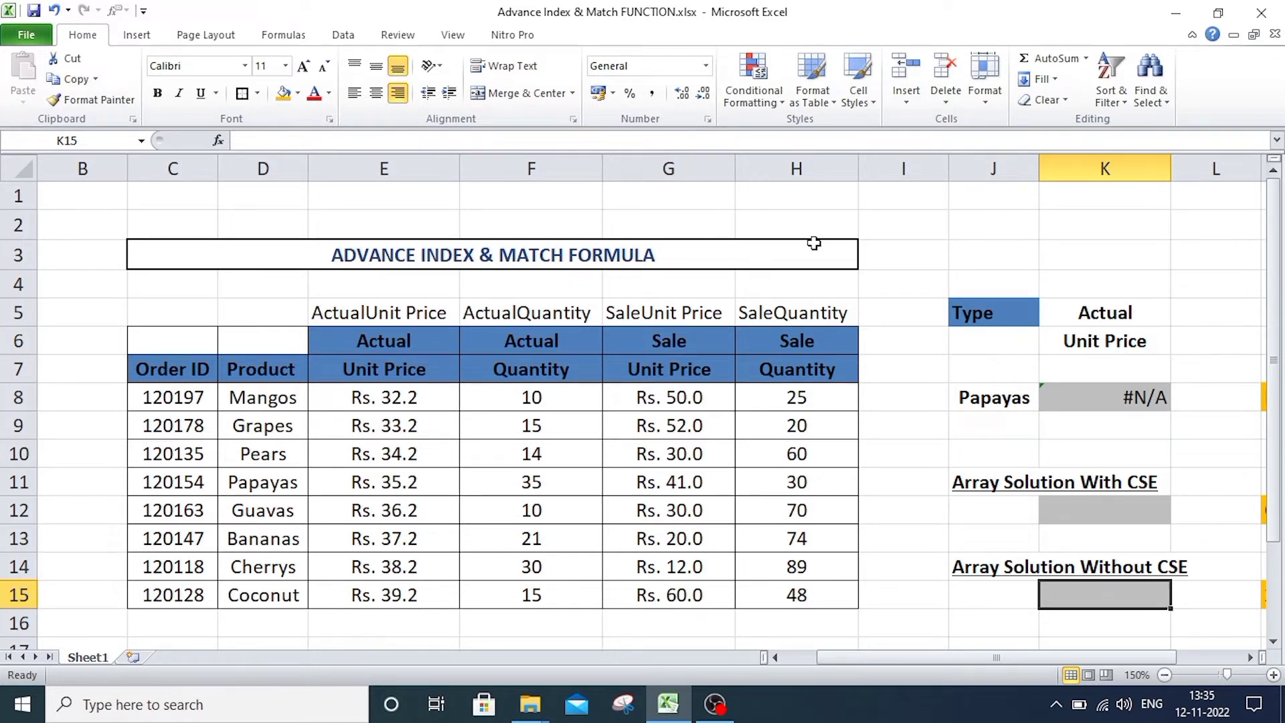
# Change the lookup array of the column MATCH in the K8 formula to the helper headers E5:H5.
pyautogui.click(1120, 397)
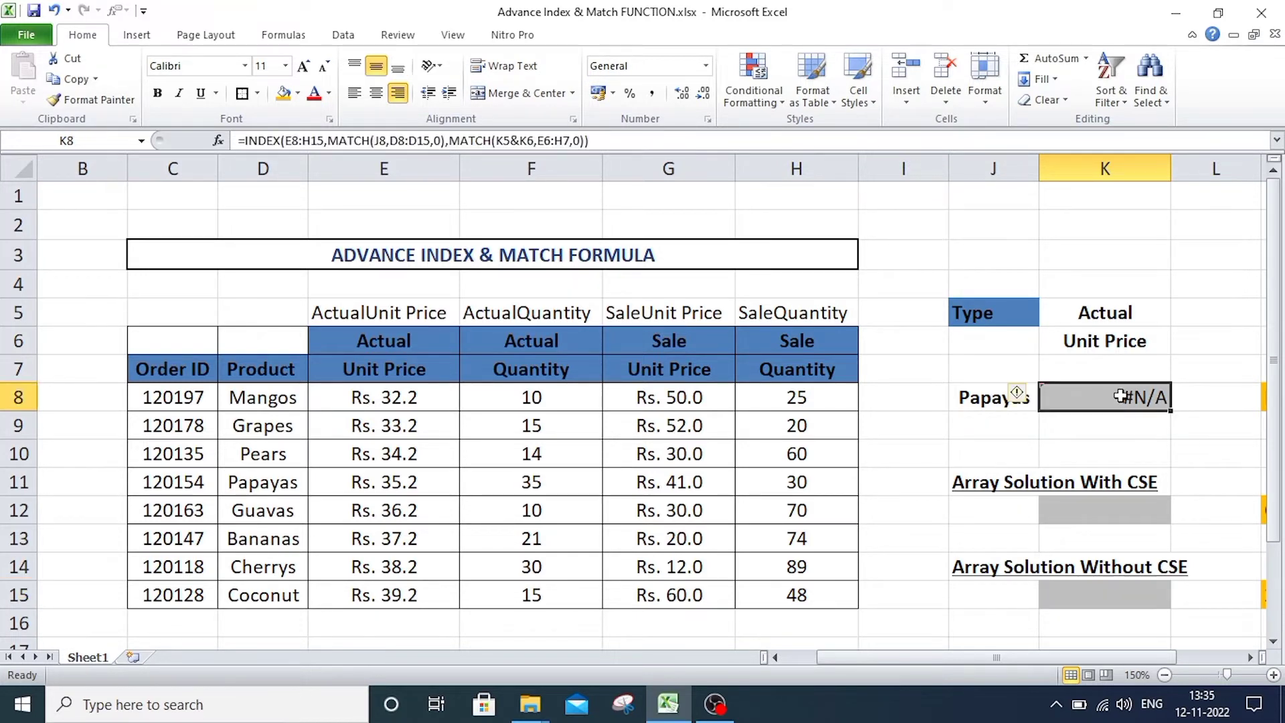
pyautogui.click(518, 142)
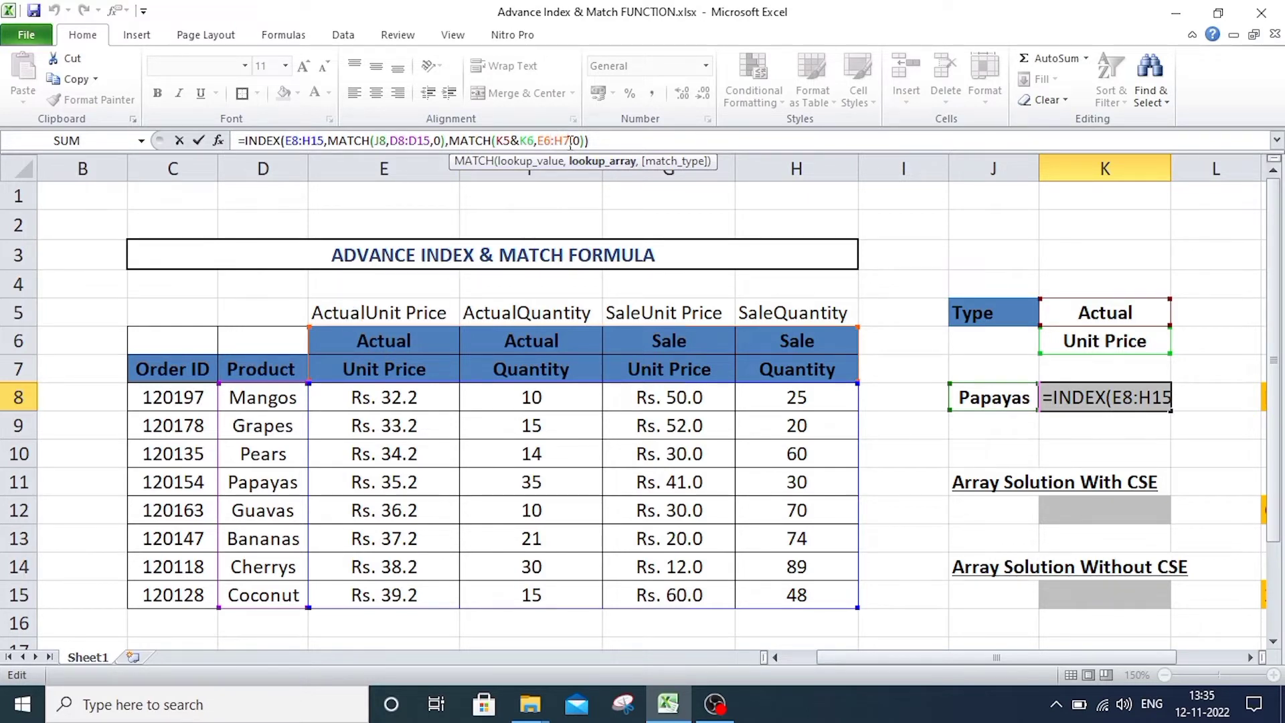
pyautogui.moveTo(571, 142); pyautogui.dragTo(539, 142)
pyautogui.moveTo(391, 315); pyautogui.dragTo(774, 315)
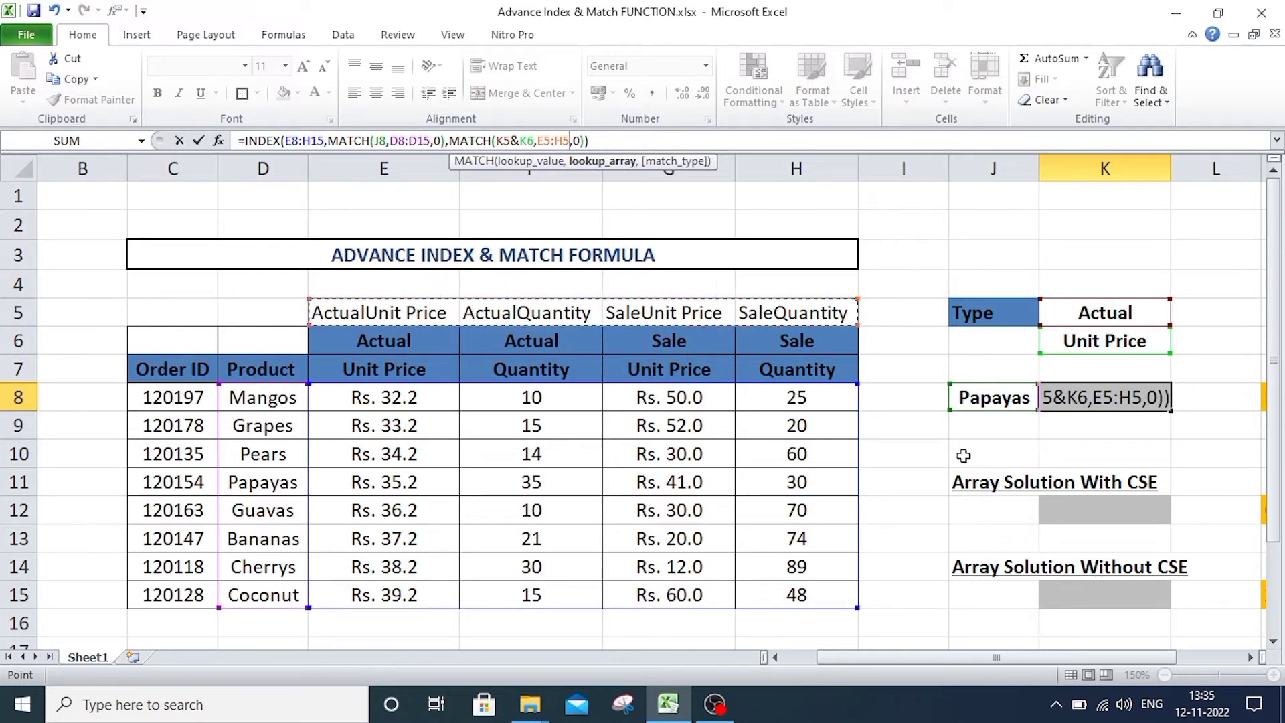
pyautogui.press('Return')
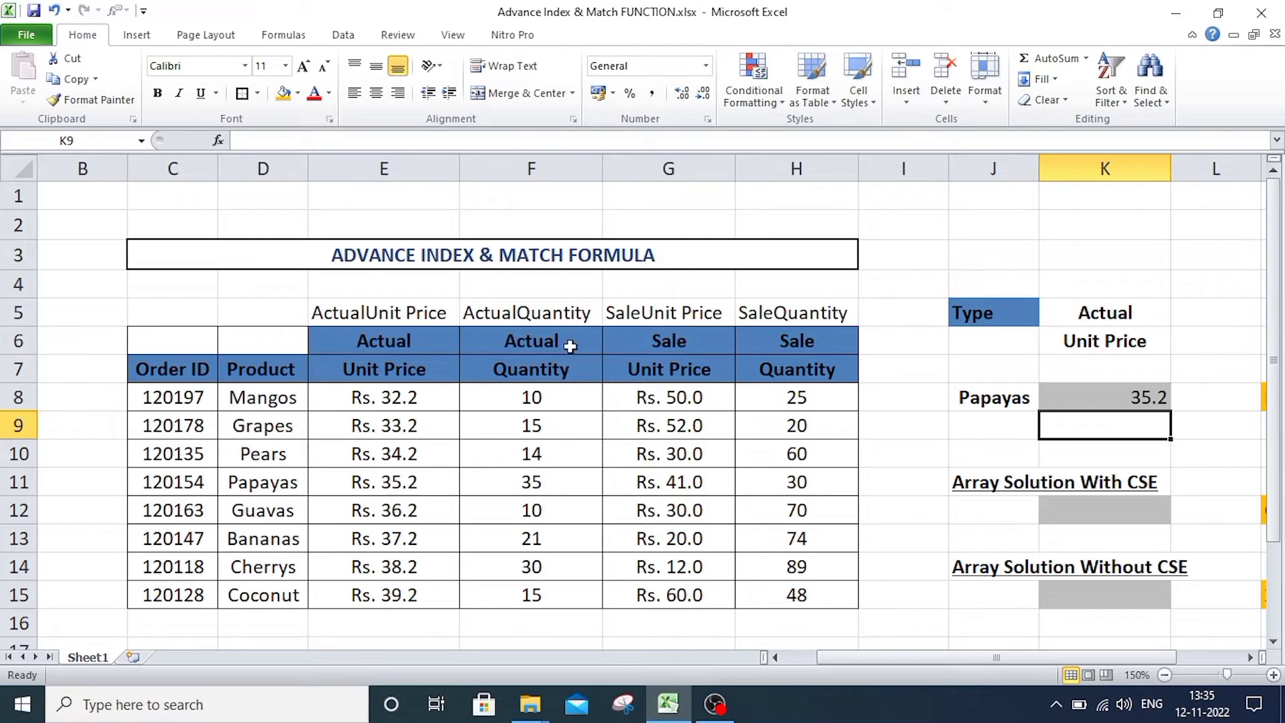
# Set the field selection in K6 to Quantity and check the formula result in K8.
pyautogui.click(1104, 344)
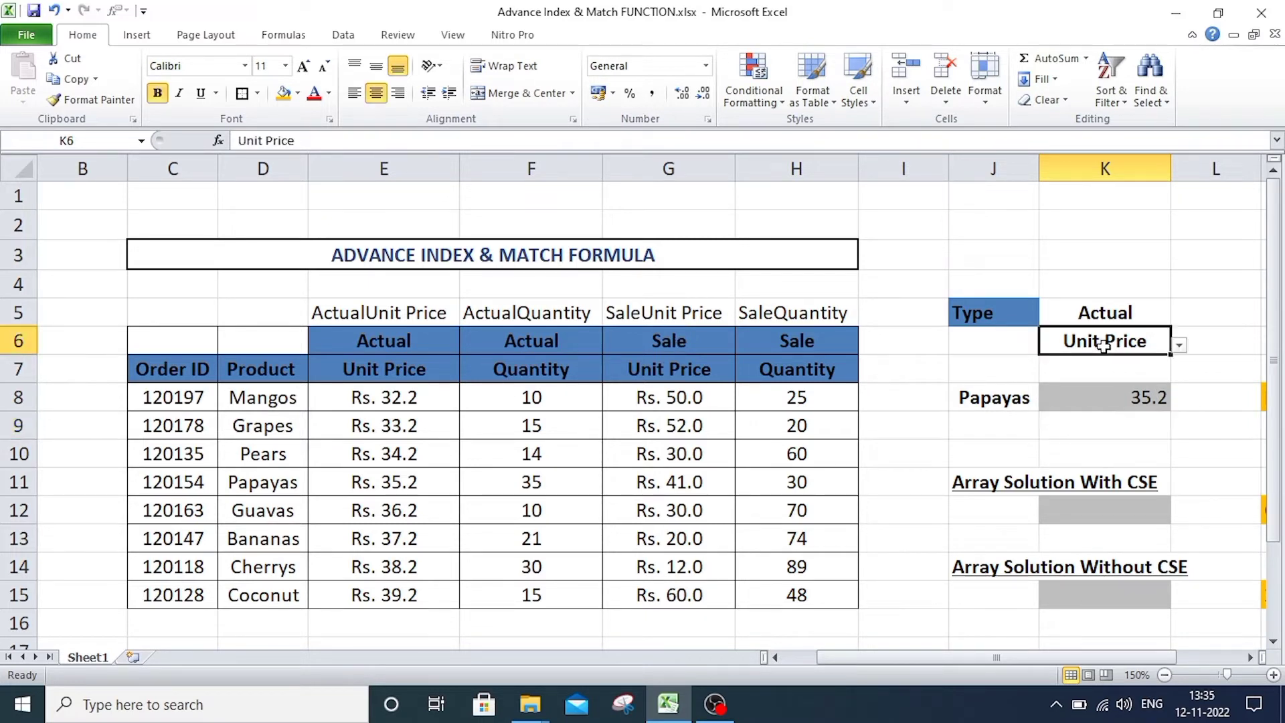
pyautogui.click(1179, 344)
pyautogui.click(1056, 366)
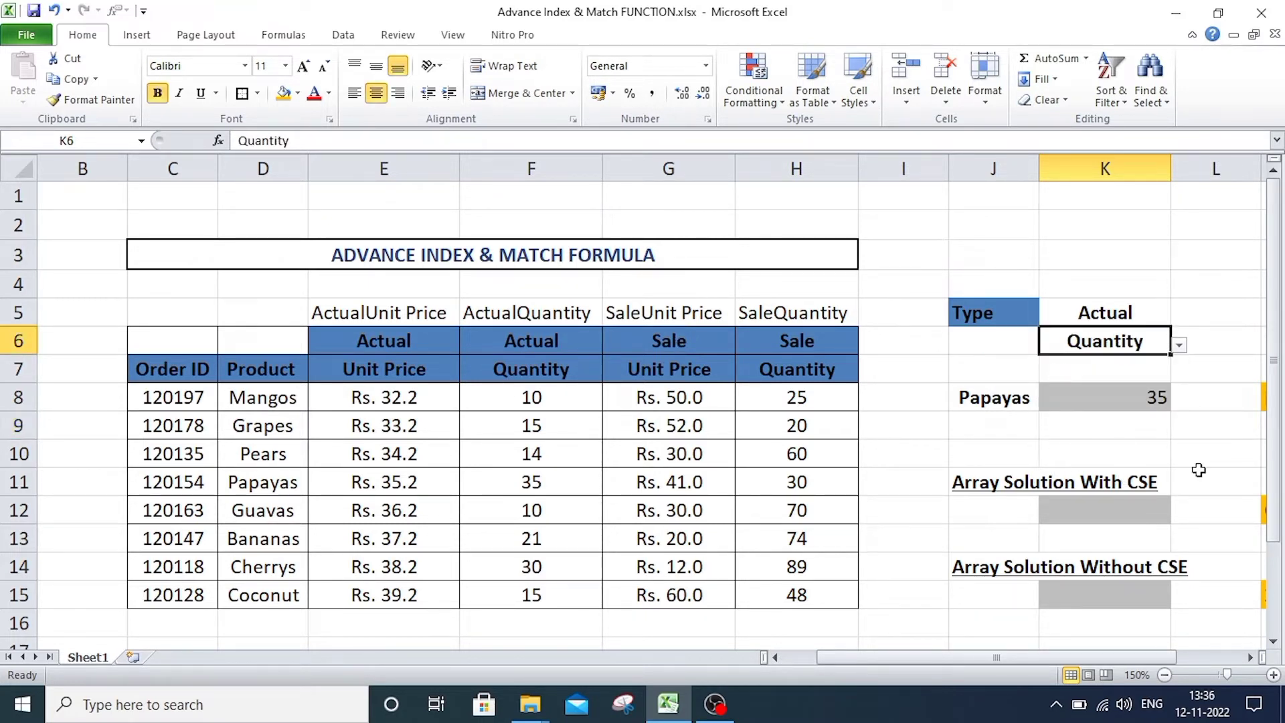
pyautogui.click(1199, 474)
pyautogui.click(1136, 405)
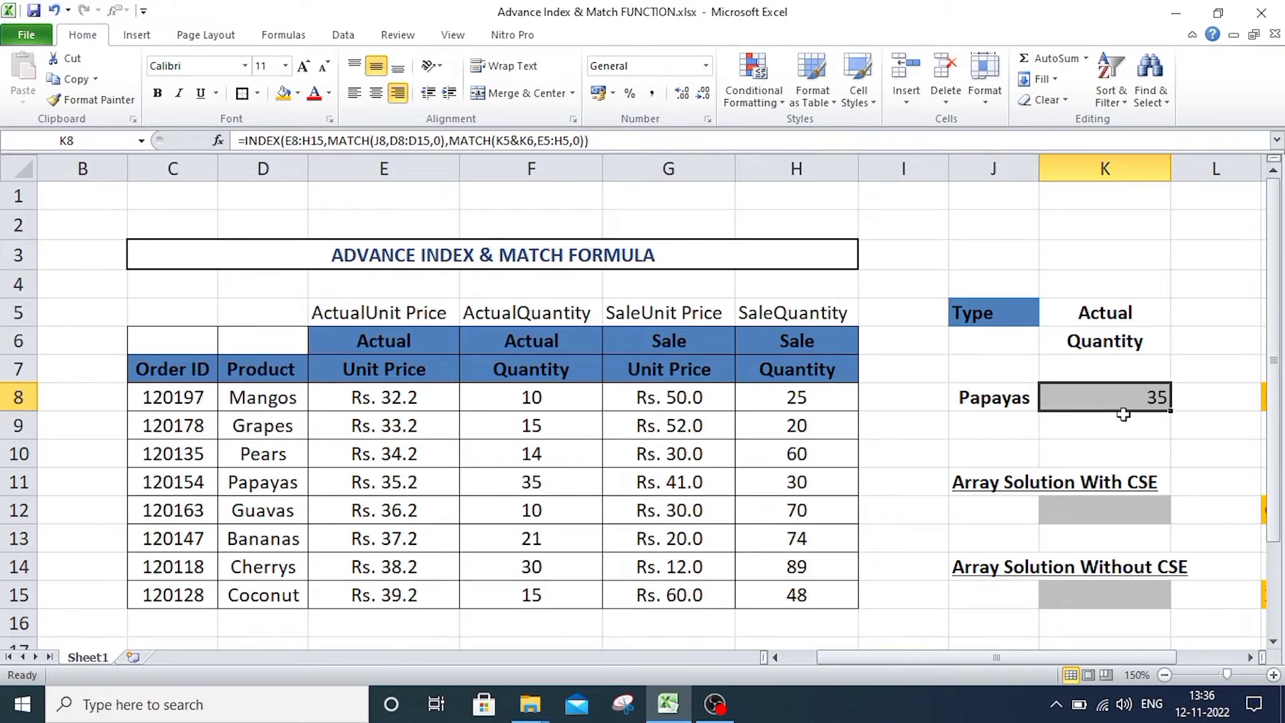
# Set the Type selection in K5 to Sale, then check the K8 result and the E5 helper formula.
pyautogui.click(1107, 311)
pyautogui.click(1178, 320)
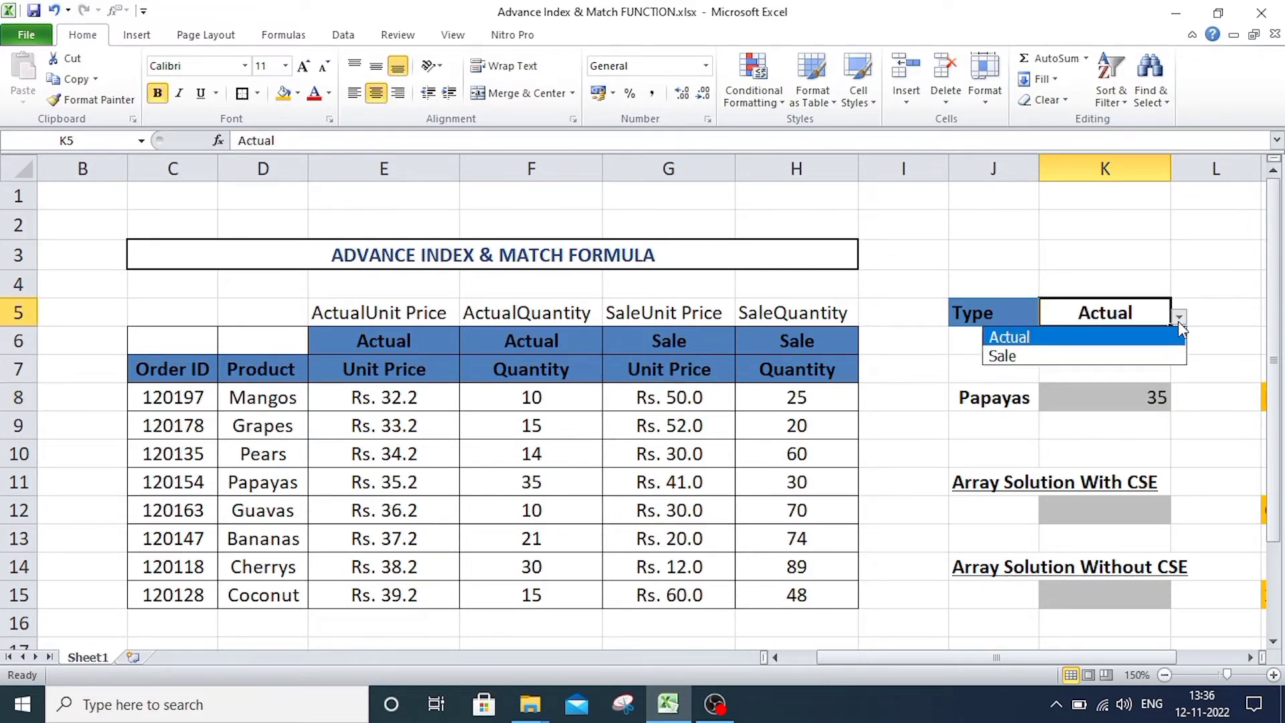
pyautogui.click(1067, 356)
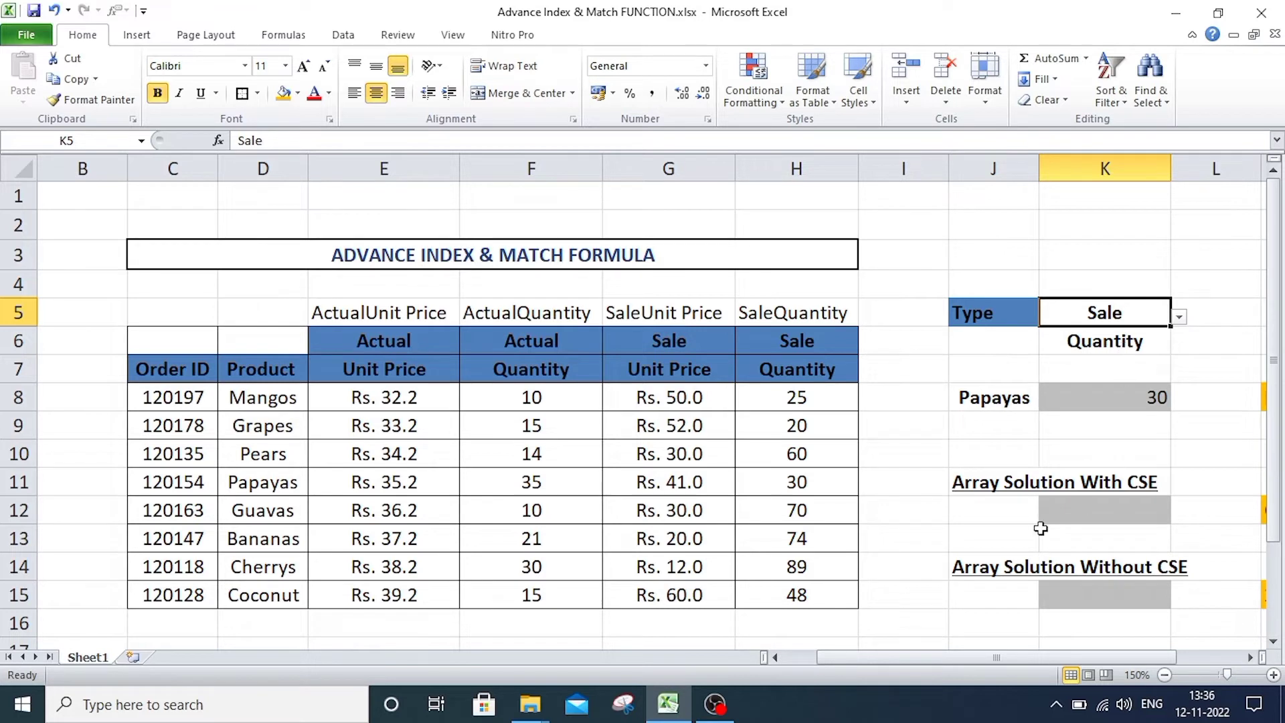
pyautogui.click(1064, 406)
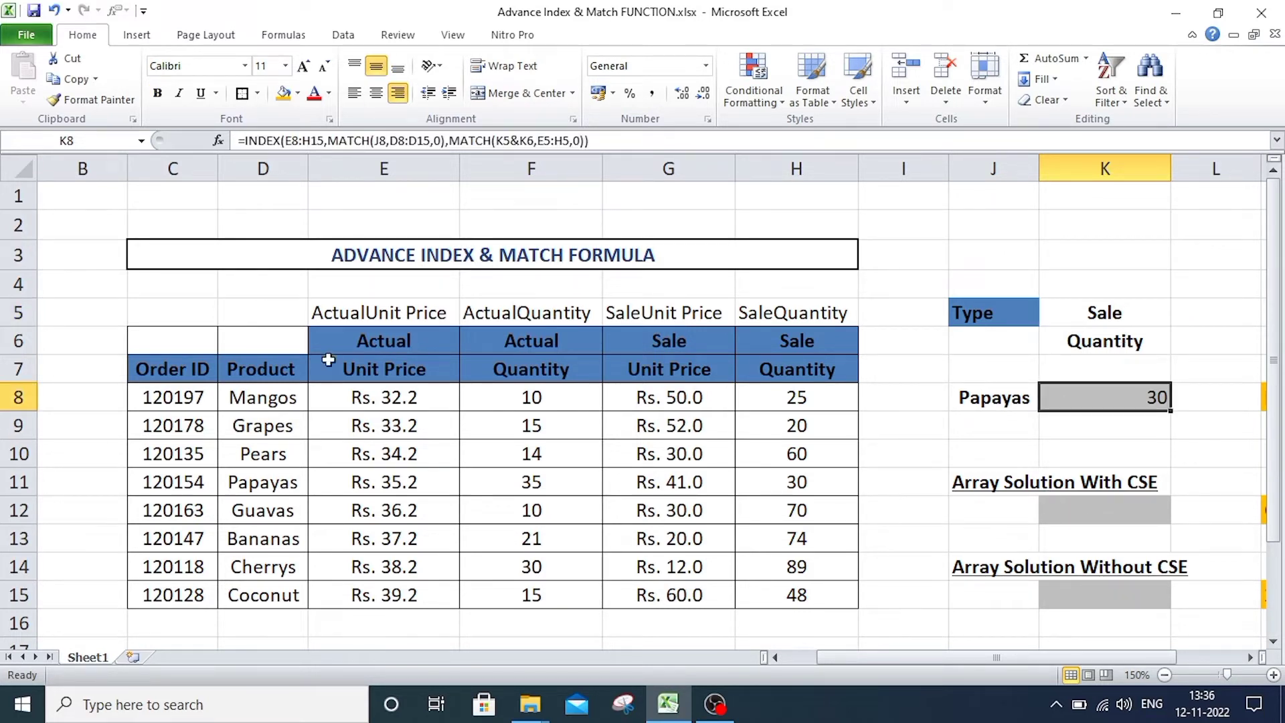
pyautogui.click(341, 316)
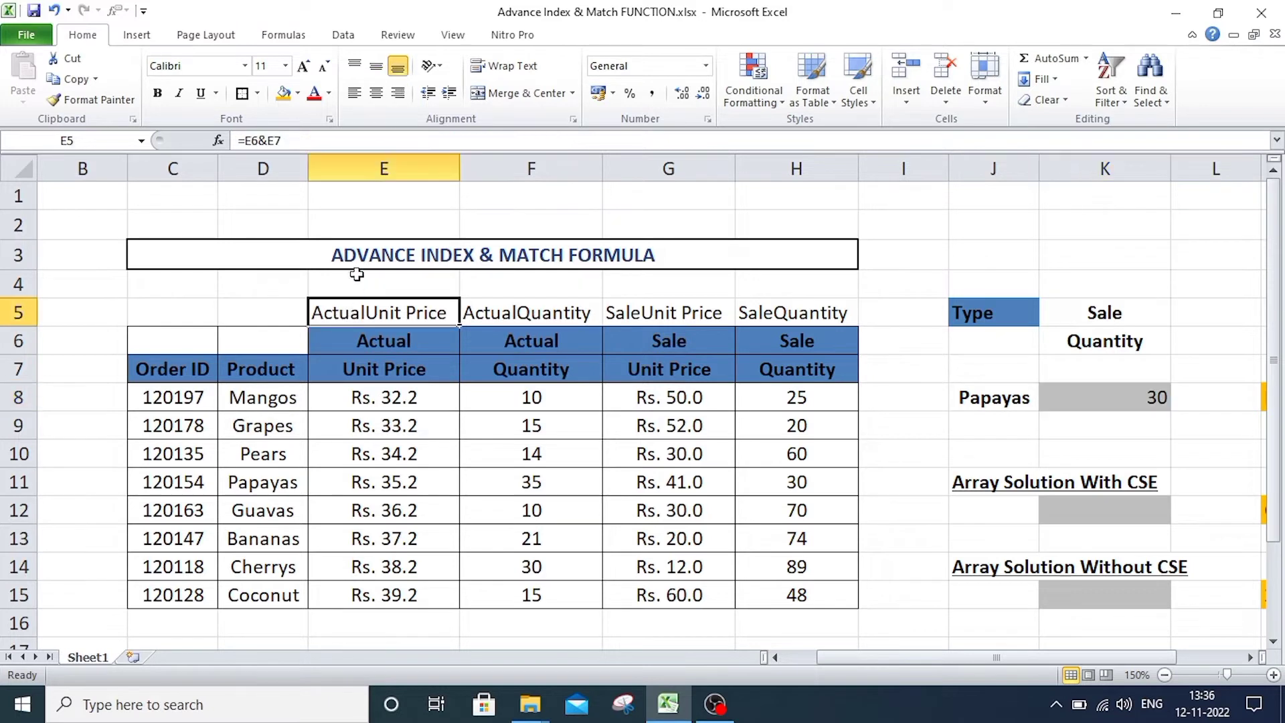
pyautogui.click(1098, 401)
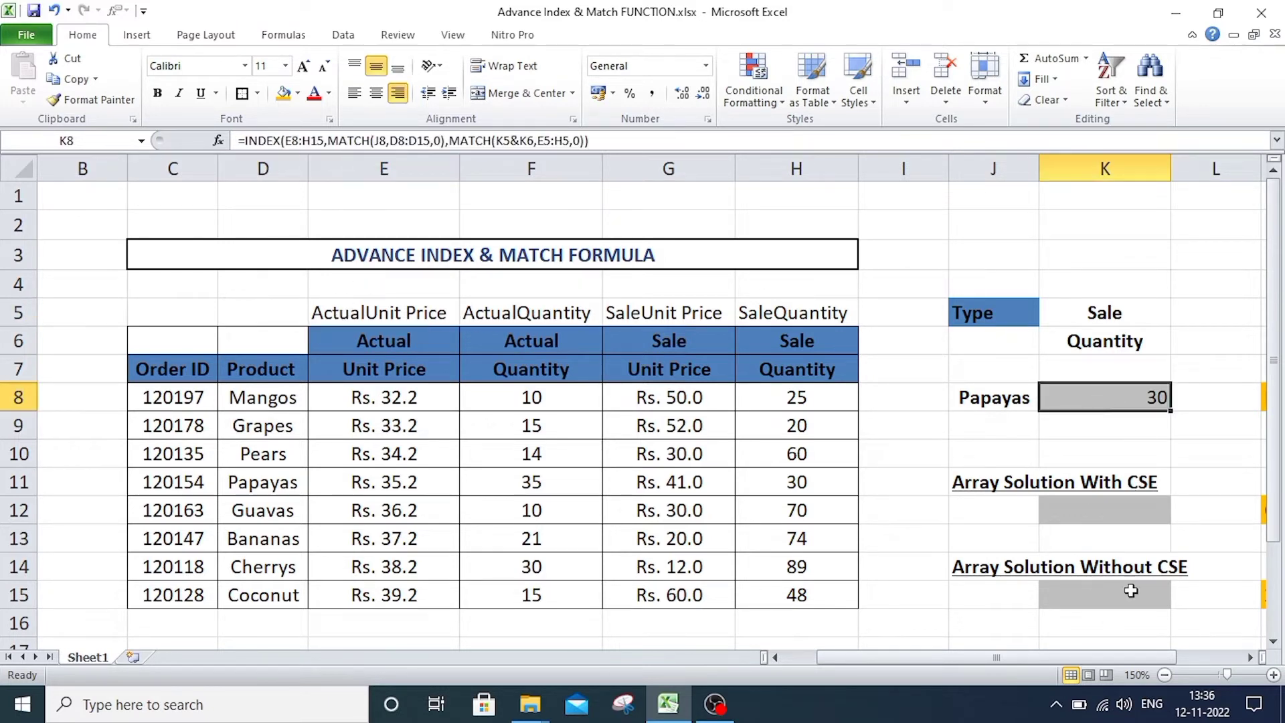
# Start an INDEX formula in K12 under Array Solution With CSE, using E8:H15 as the array.
pyautogui.click(1106, 515)
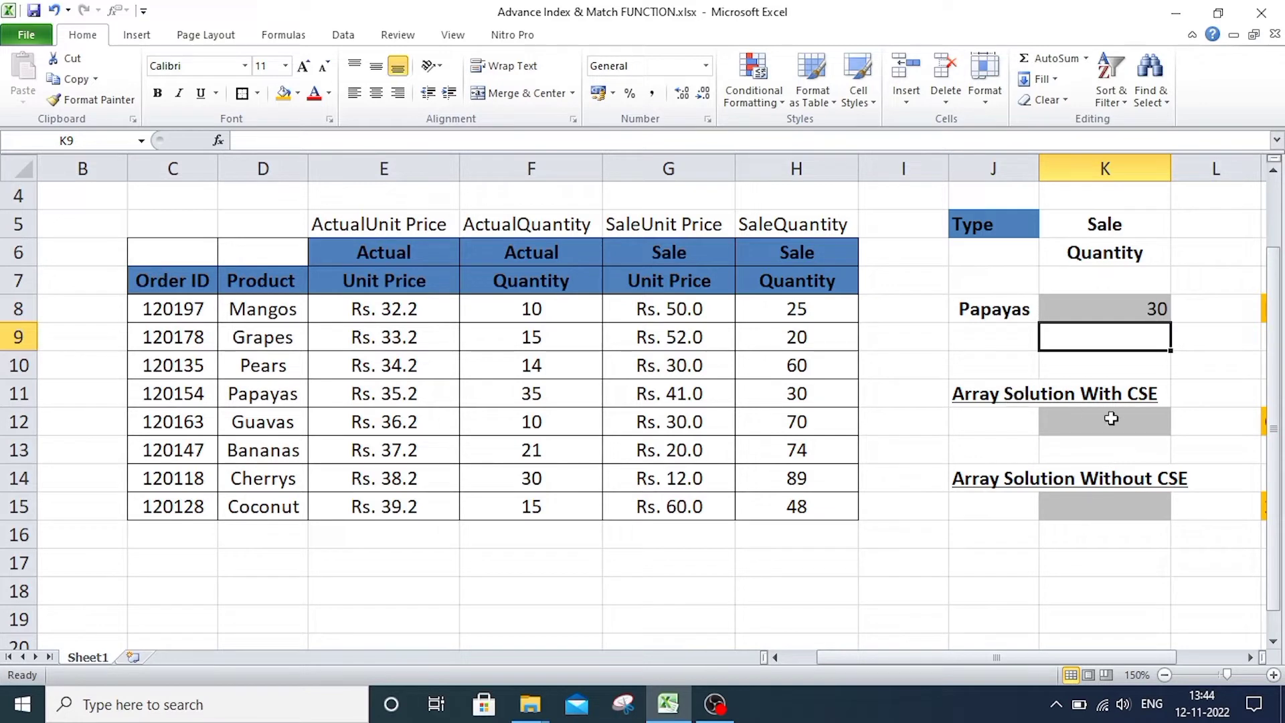
pyautogui.click(1079, 422)
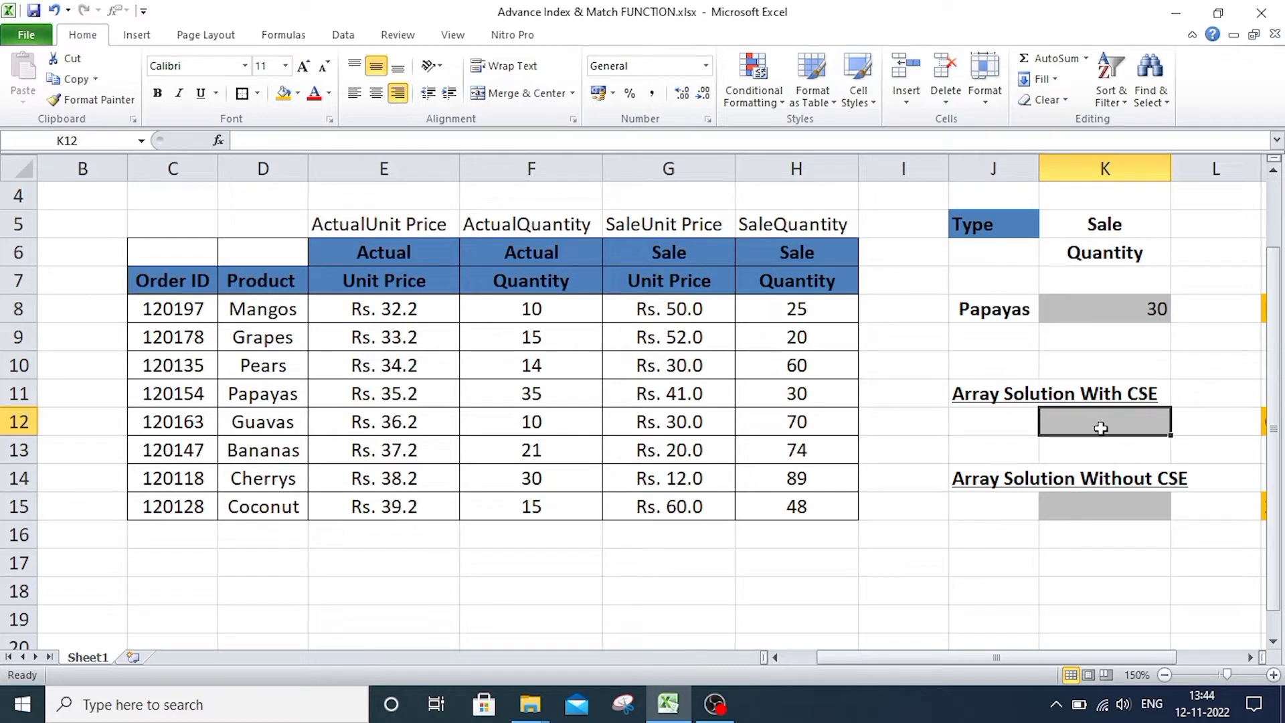
pyautogui.write('=')
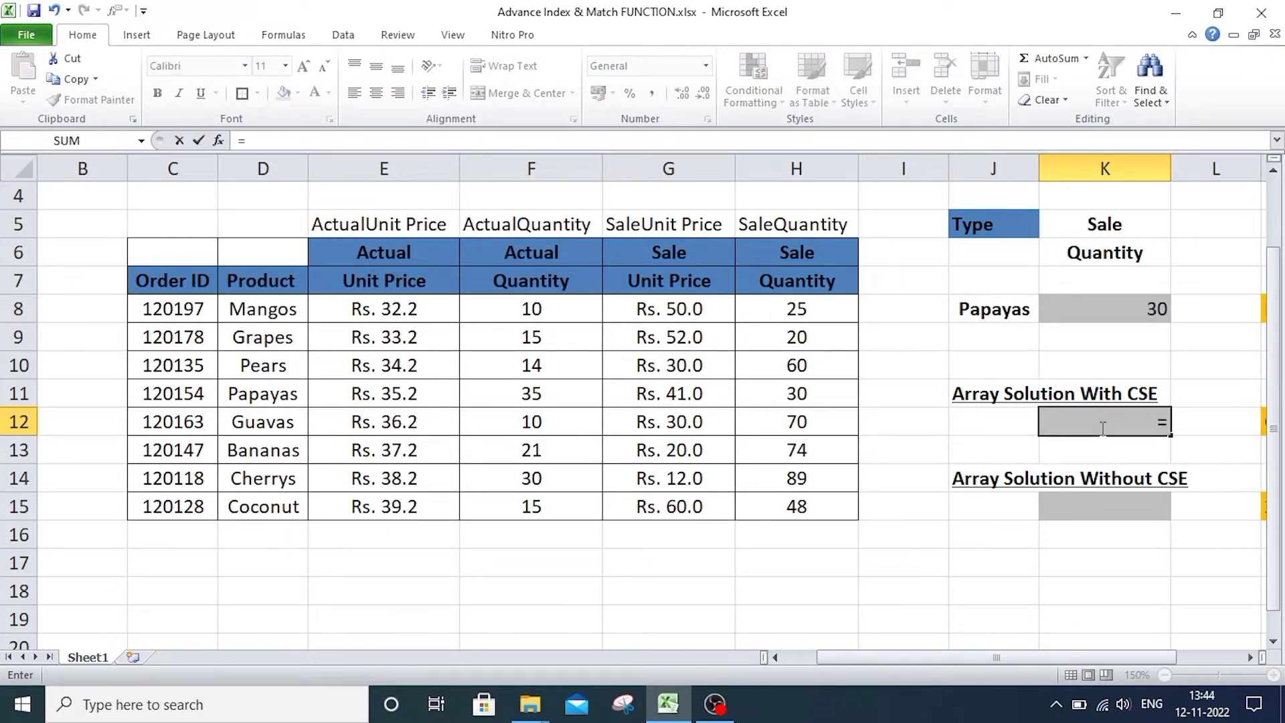
pyautogui.write('IN')
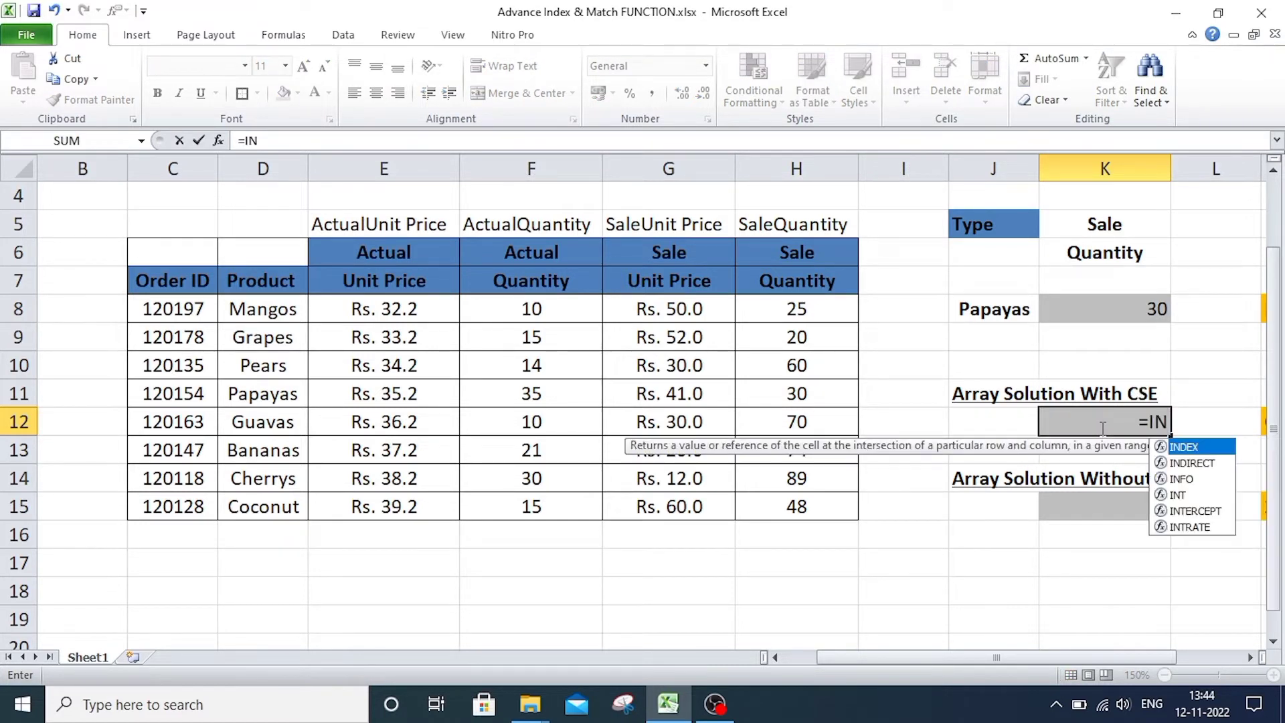
pyautogui.press('Tab')
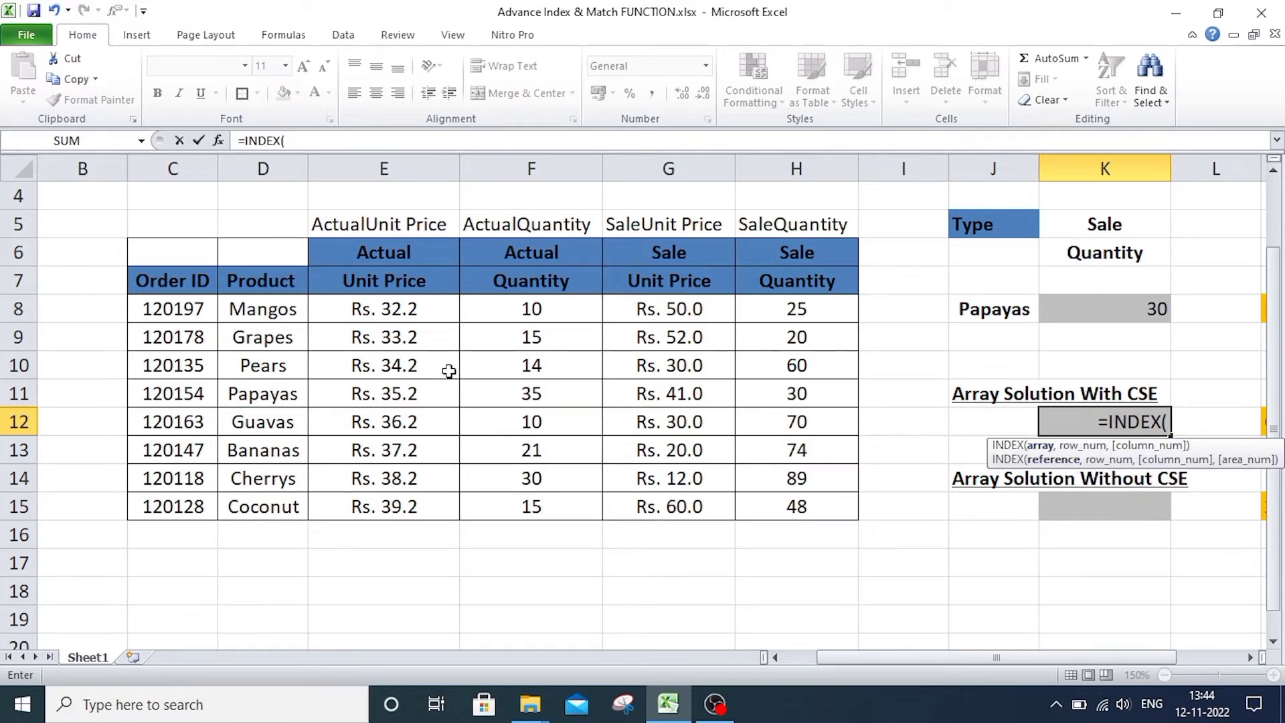
pyautogui.moveTo(358, 310); pyautogui.dragTo(783, 504)
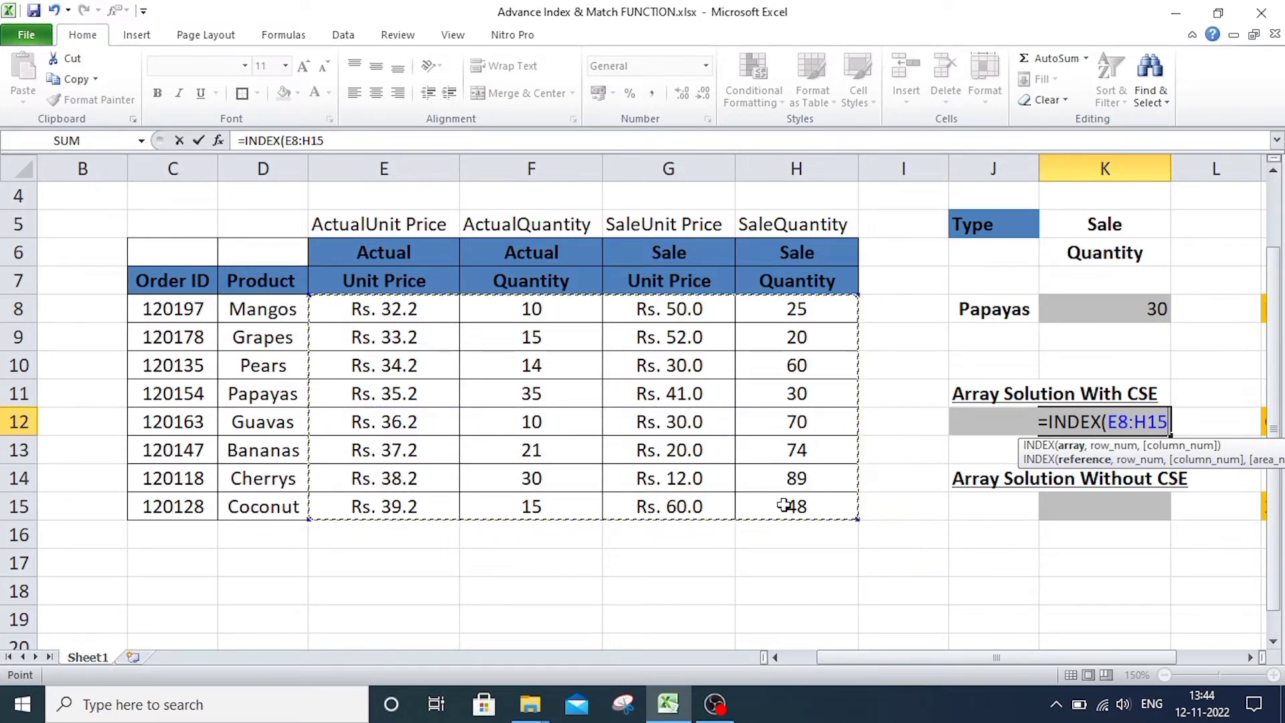
pyautogui.write(',')
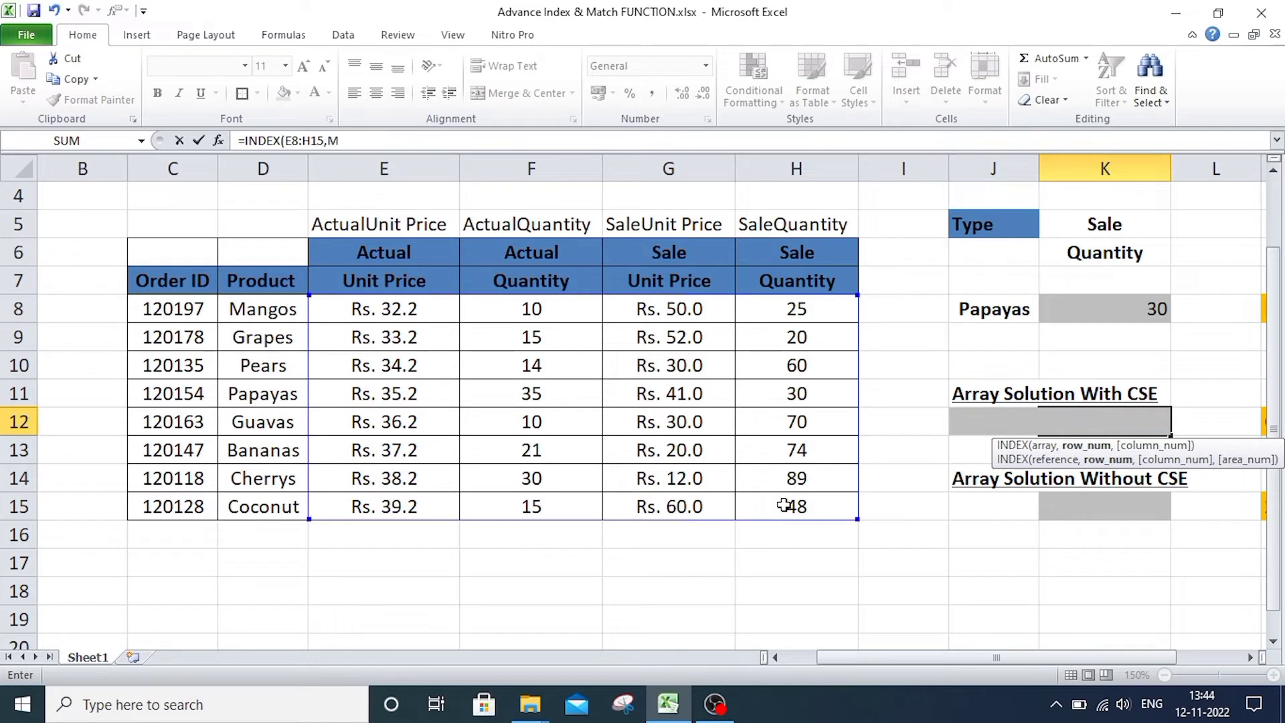
pyautogui.write('MAT')
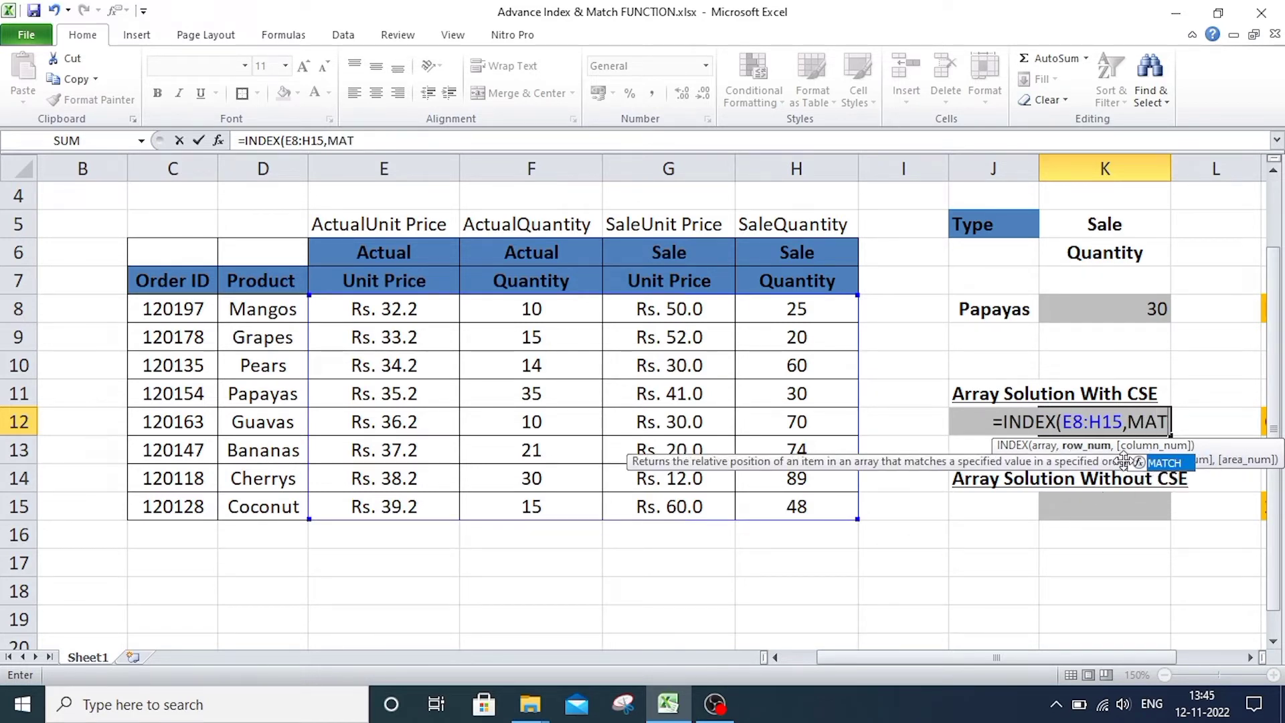
# Nest a MATCH for the row number with lookup value J8, lookup array D8:D15 and match type 0.
pyautogui.press('Tab')
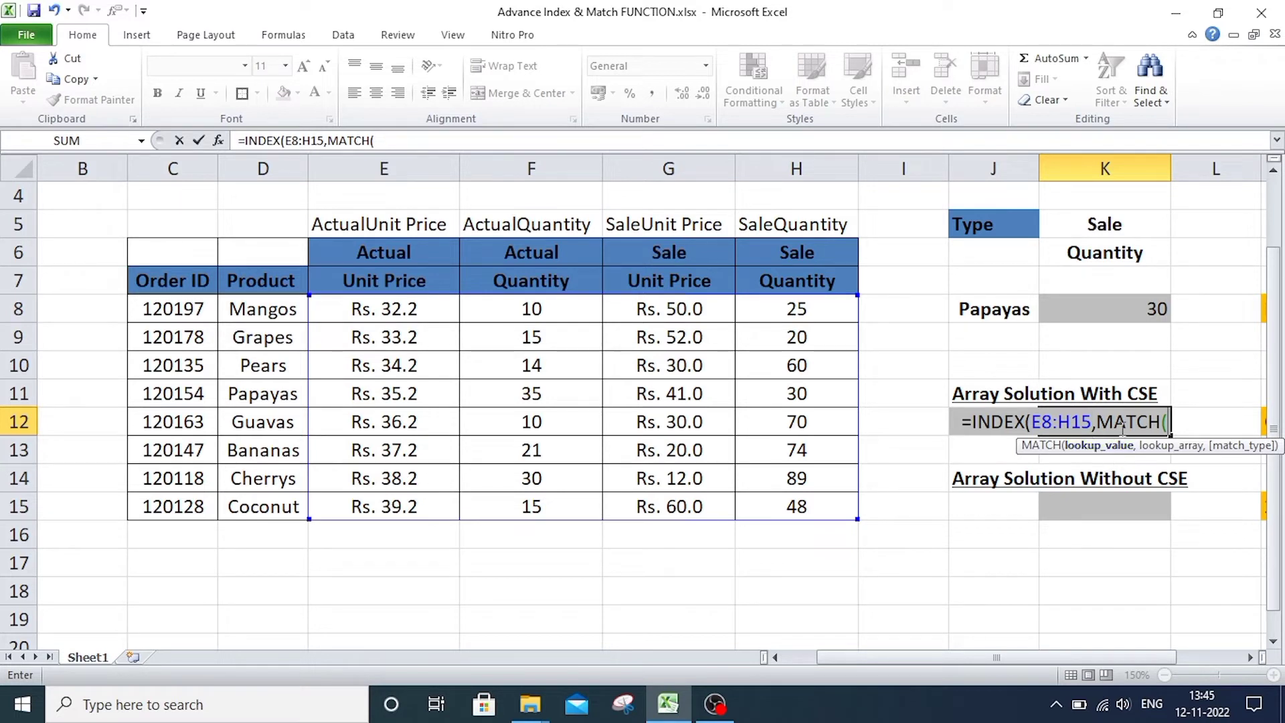
pyautogui.click(975, 302)
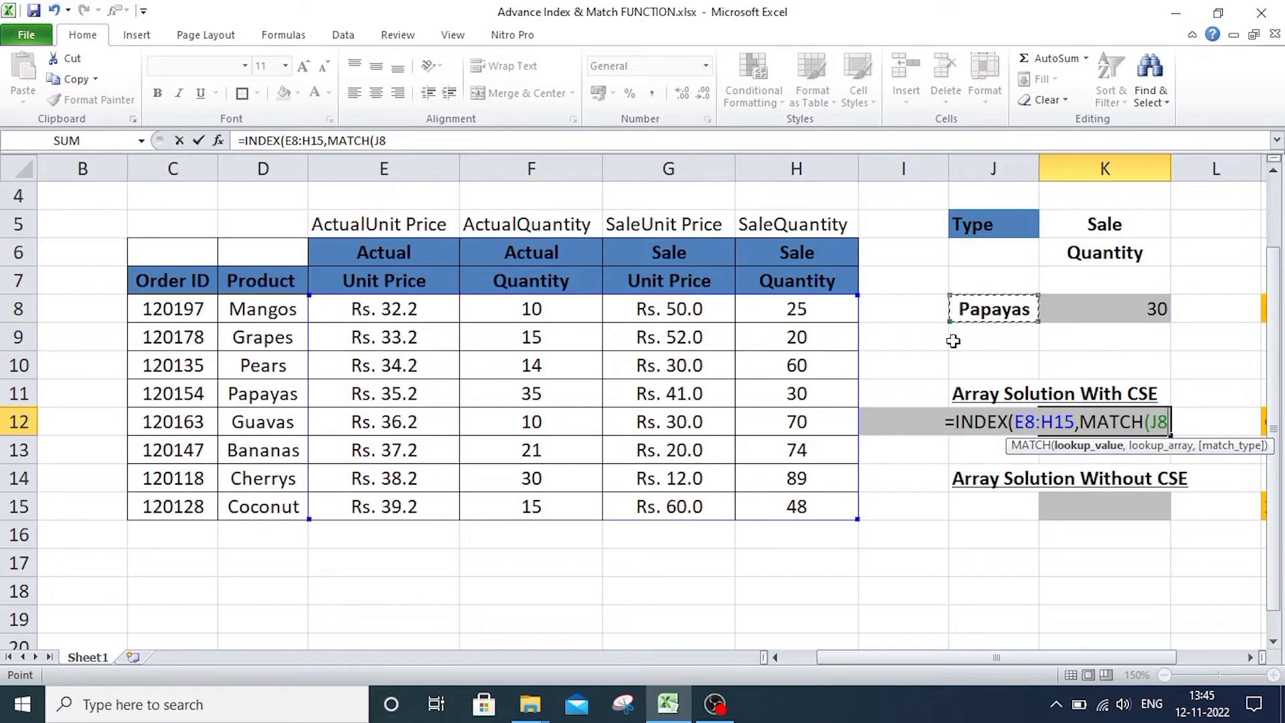
pyautogui.write(',')
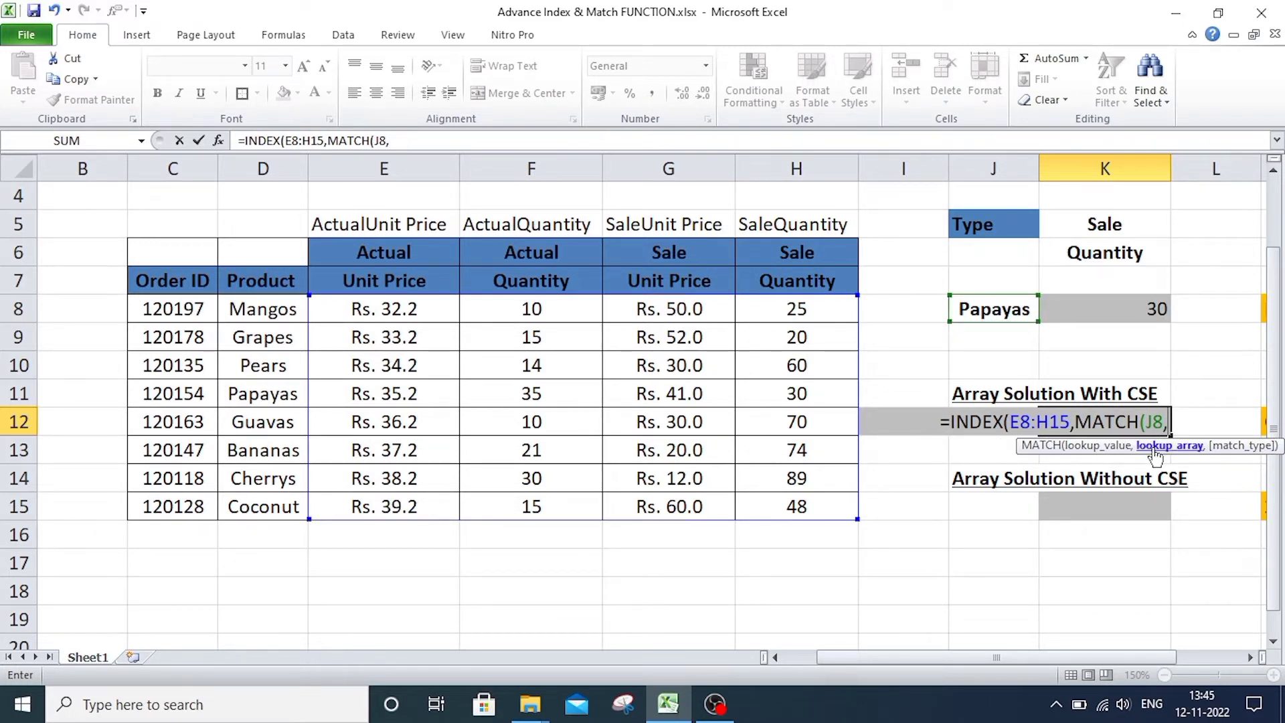
pyautogui.moveTo(241, 307); pyautogui.dragTo(248, 505)
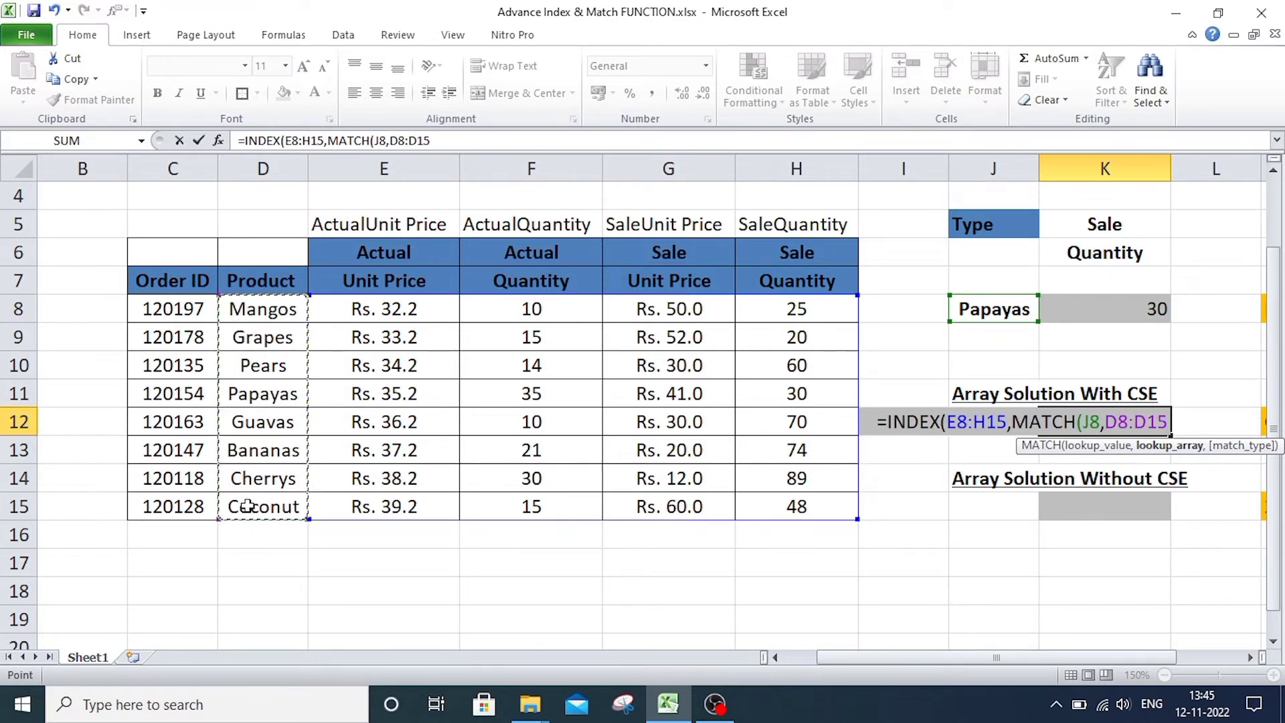
pyautogui.write(',')
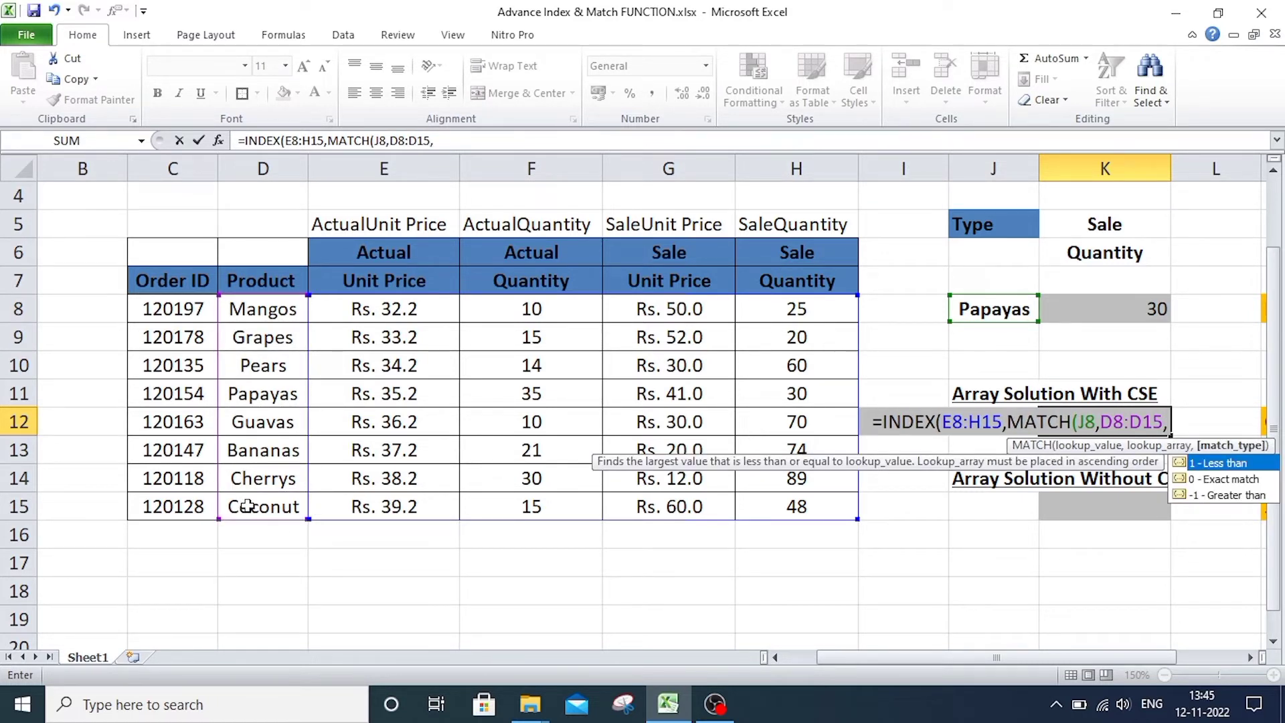
pyautogui.write('0')
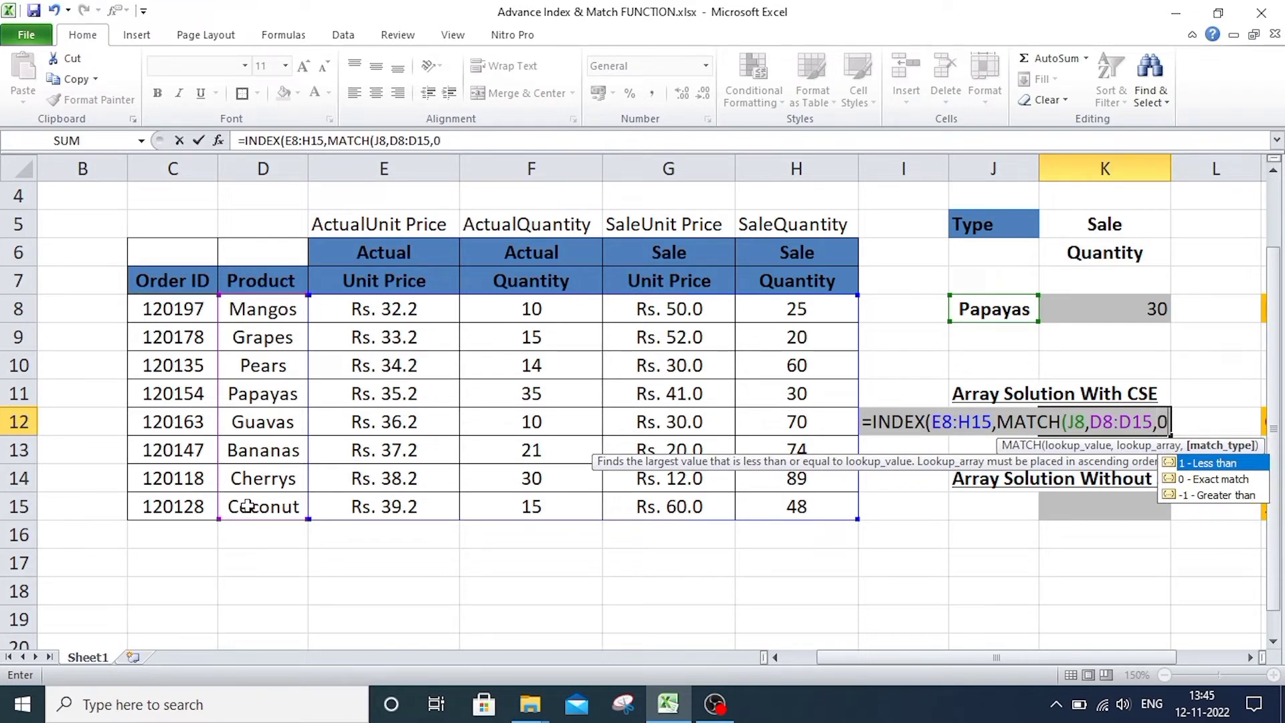
pyautogui.write(')')
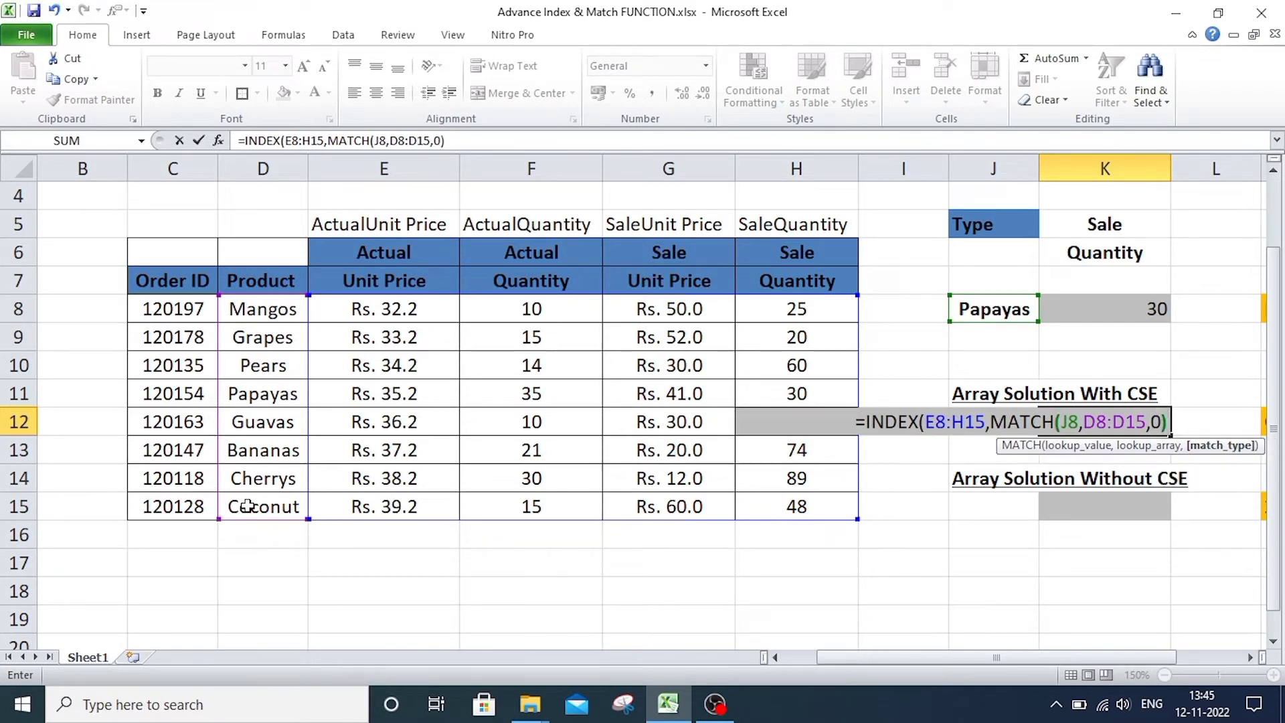
pyautogui.write(',')
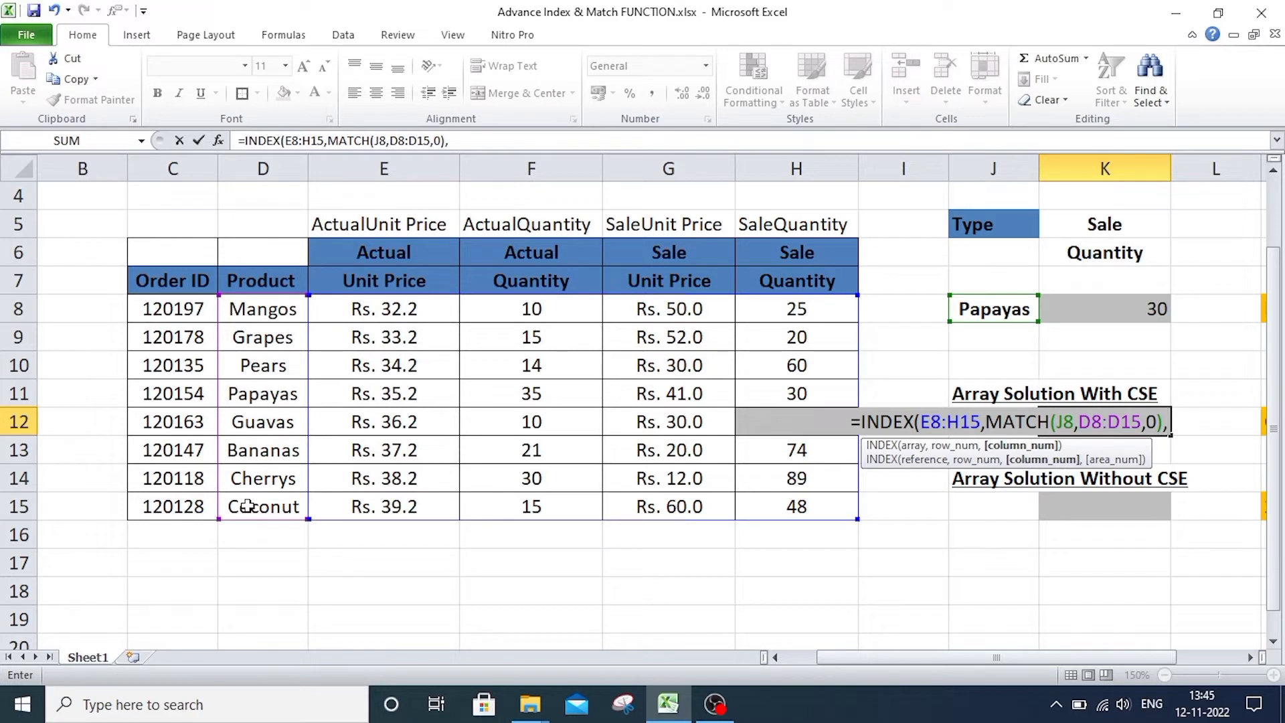
pyautogui.write('MA')
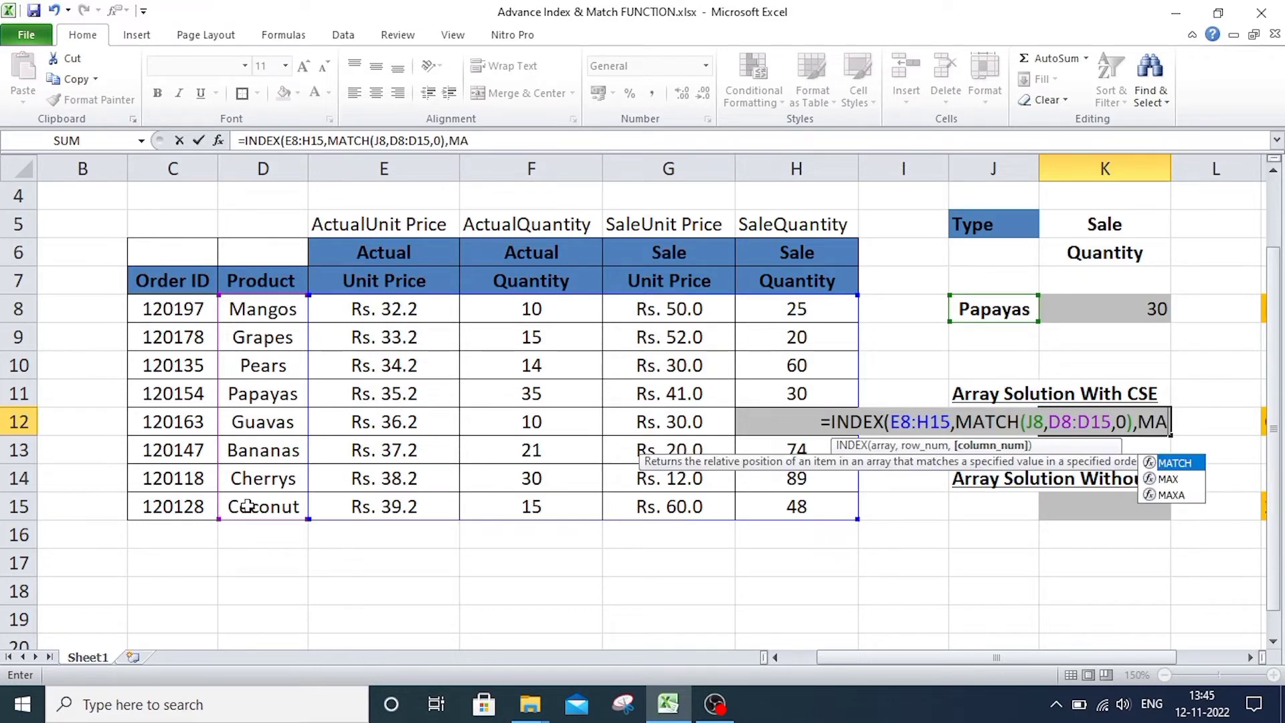
pyautogui.write('T')
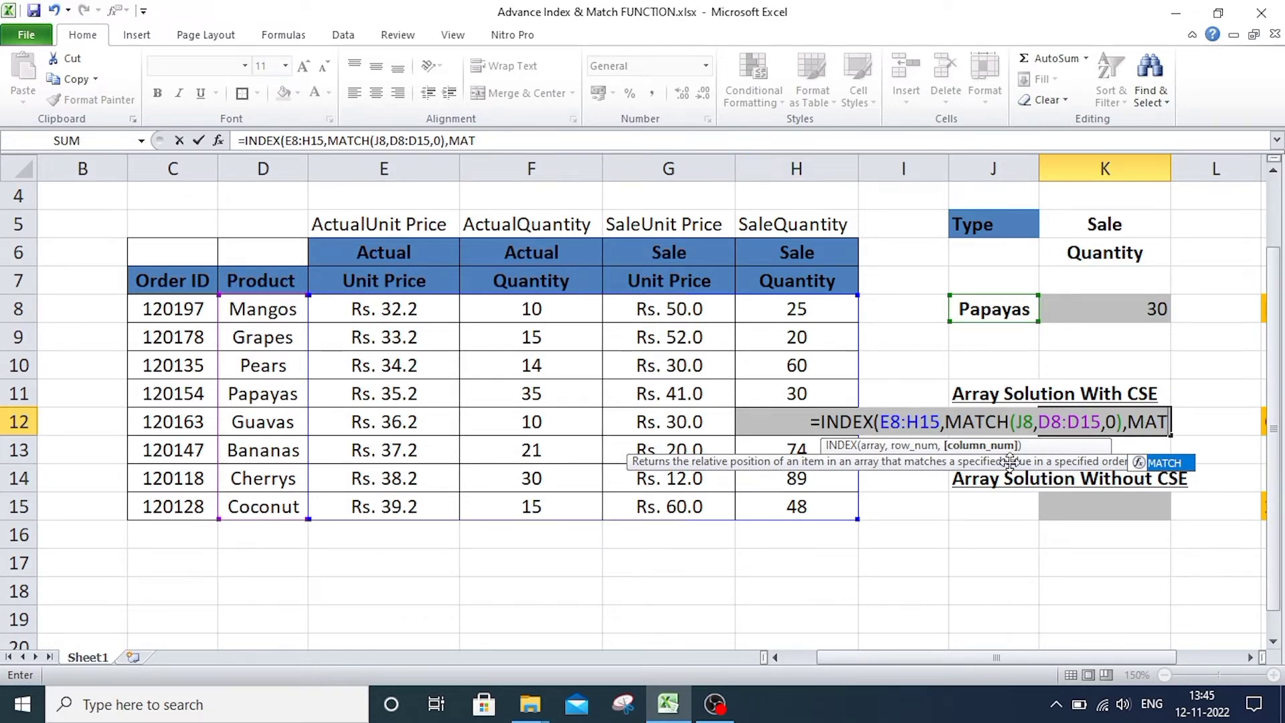
# Nest a second MATCH for the column number in the K12 formula, using K5&K6 as the lookup value.
pyautogui.doubleClick(1163, 463)
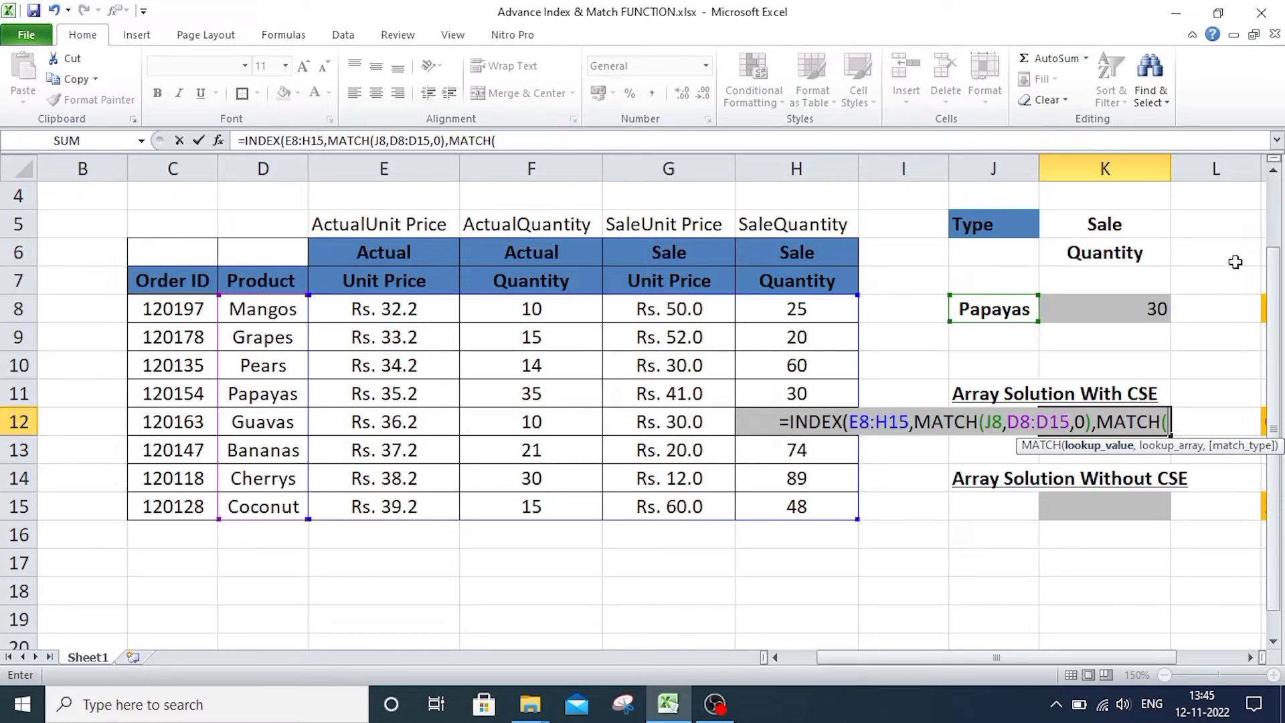
pyautogui.click(1096, 226)
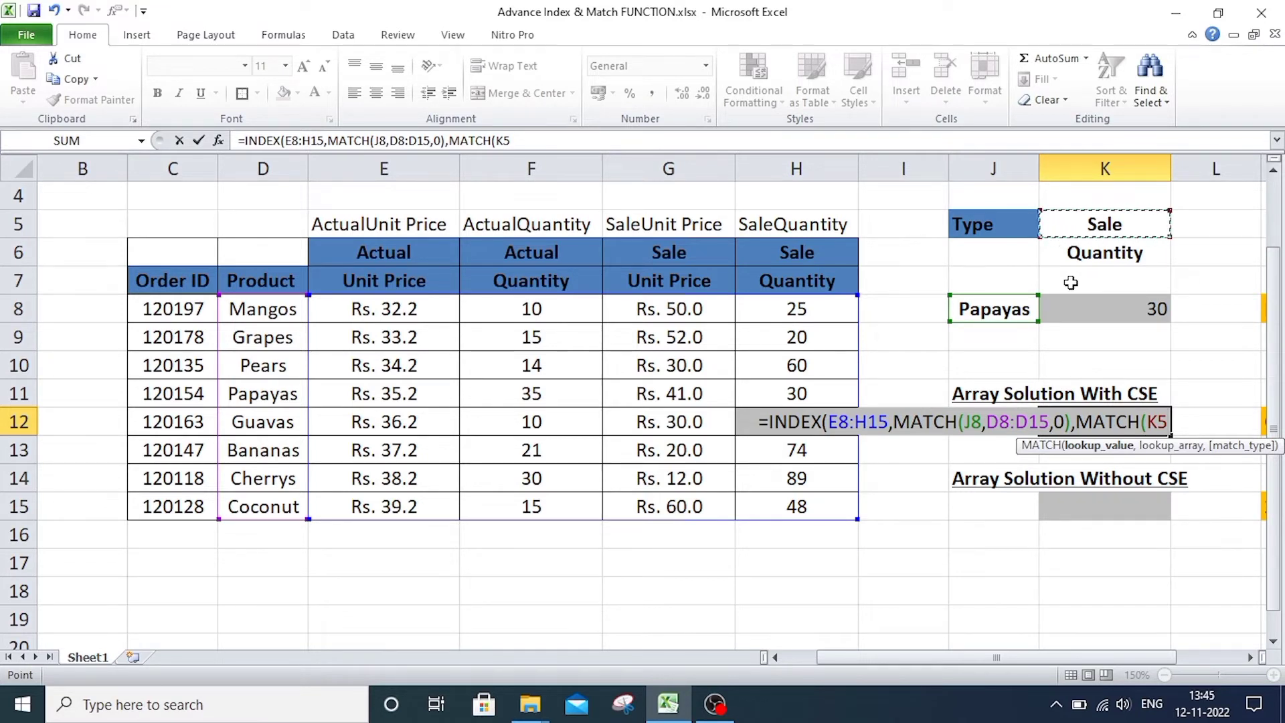
pyautogui.write('&')
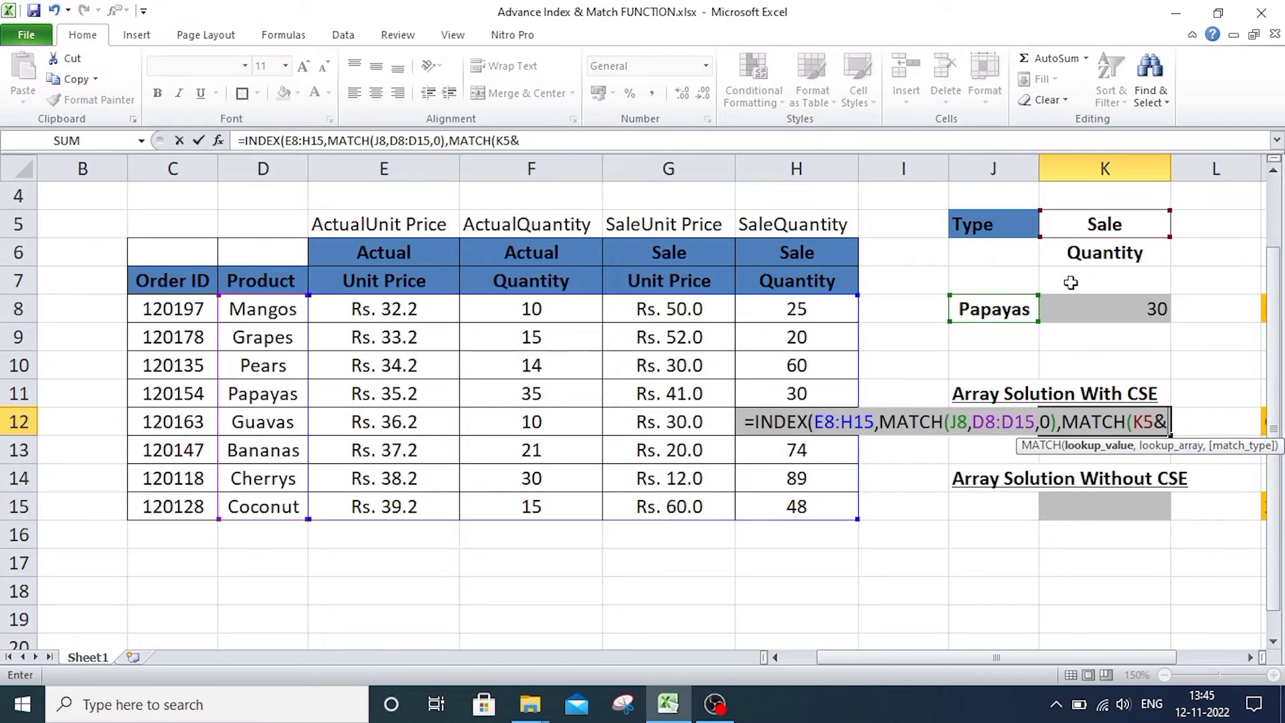
pyautogui.click(1100, 259)
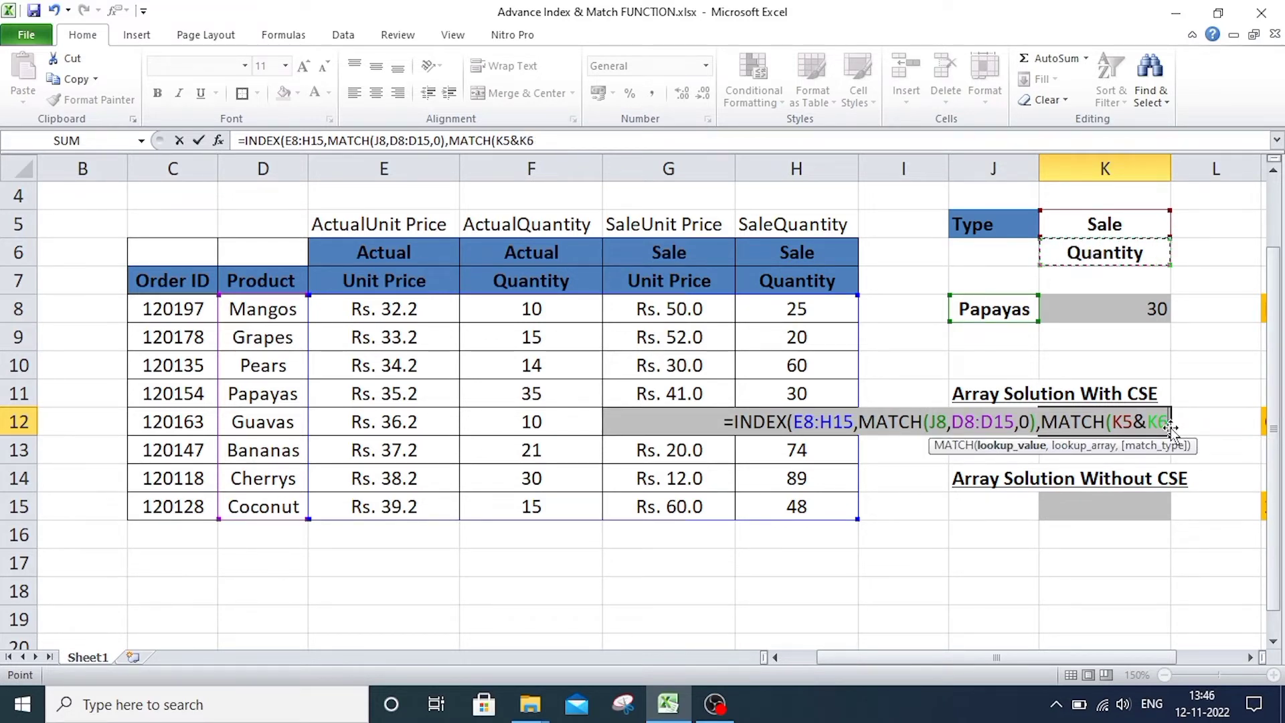
pyautogui.write(',')
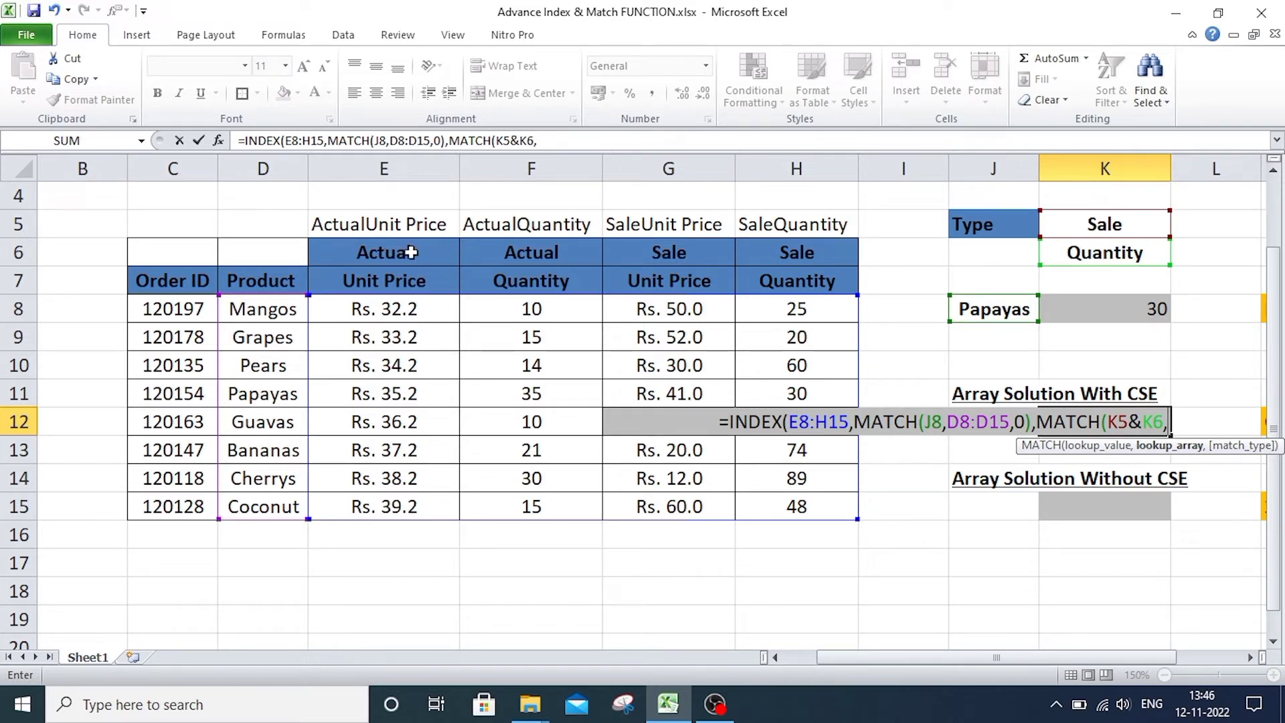
# Complete the second MATCH with lookup array E6:H6&E7:H7 and match type 0, then enter the formula in K12 as a regular formula.
pyautogui.moveTo(410, 255); pyautogui.dragTo(811, 256)
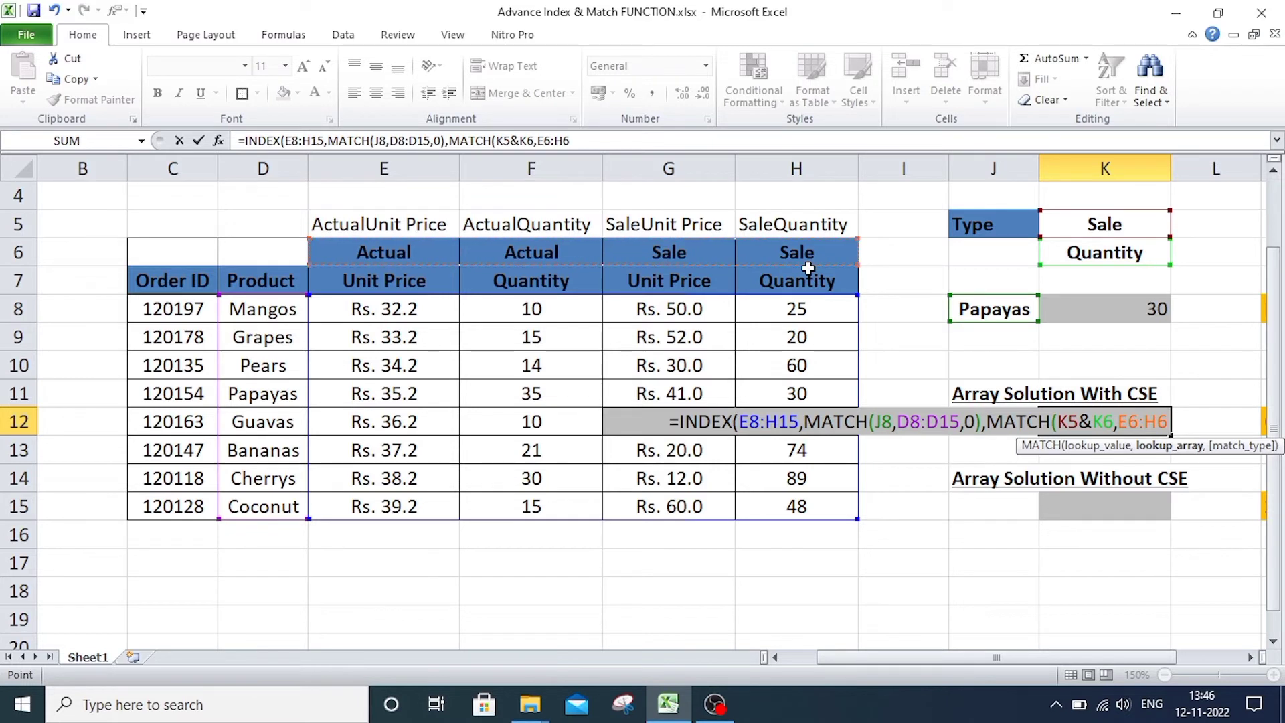
pyautogui.write('&')
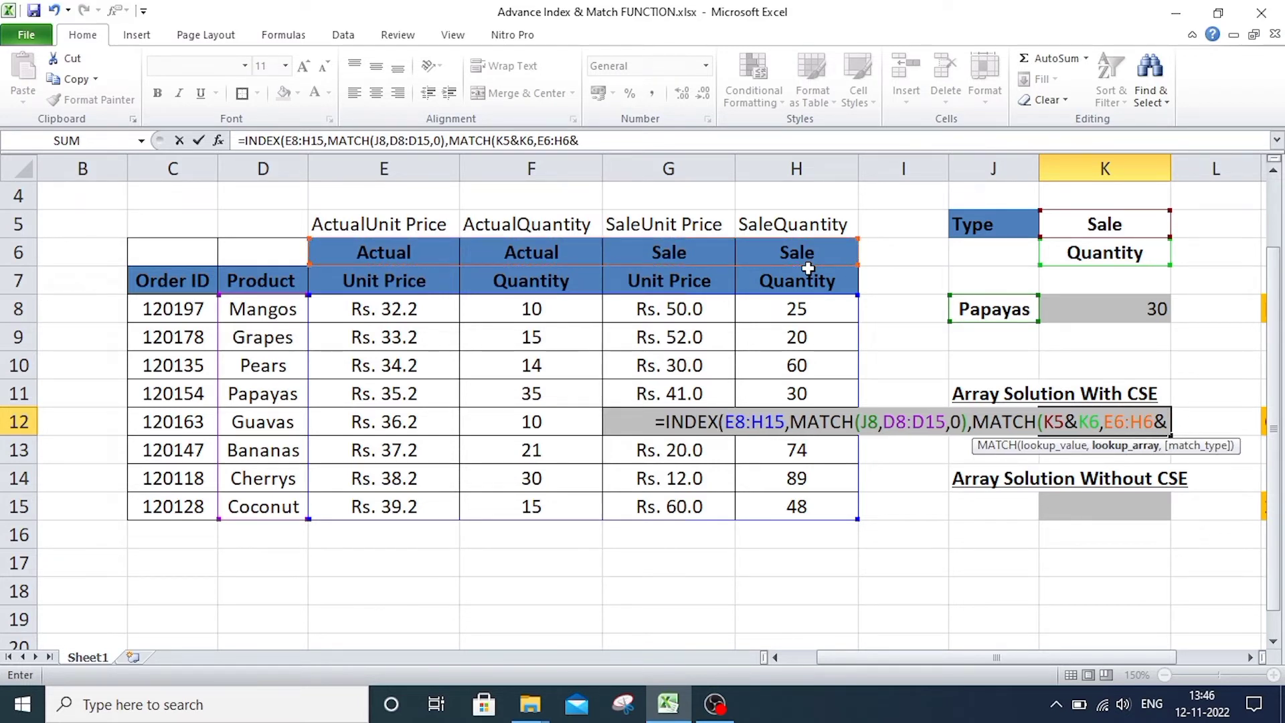
pyautogui.moveTo(366, 284); pyautogui.dragTo(790, 292)
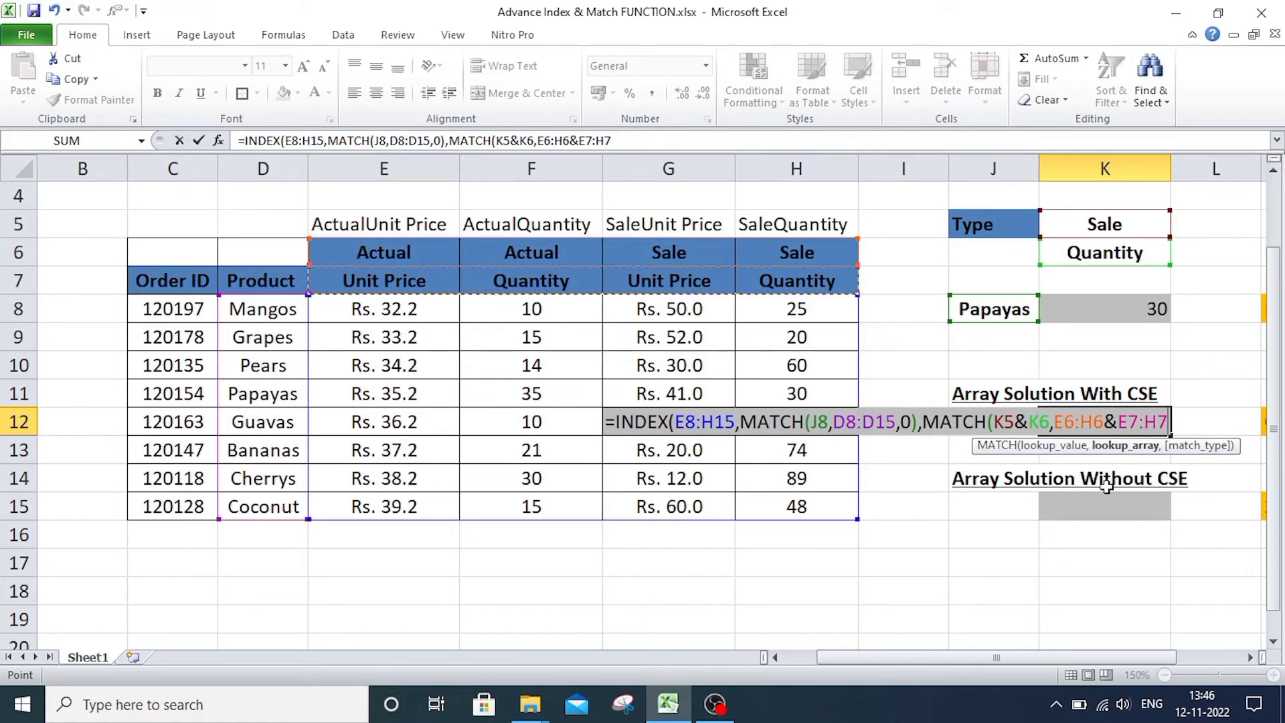
pyautogui.write(',')
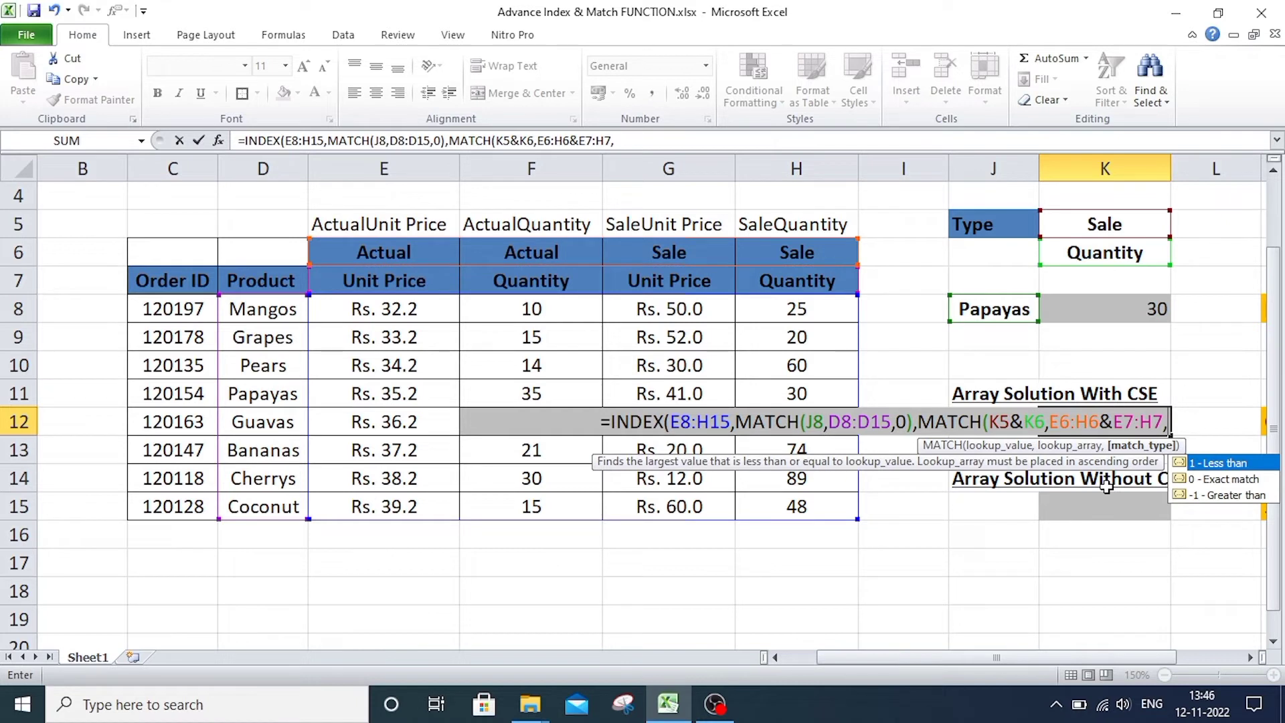
pyautogui.write('0')
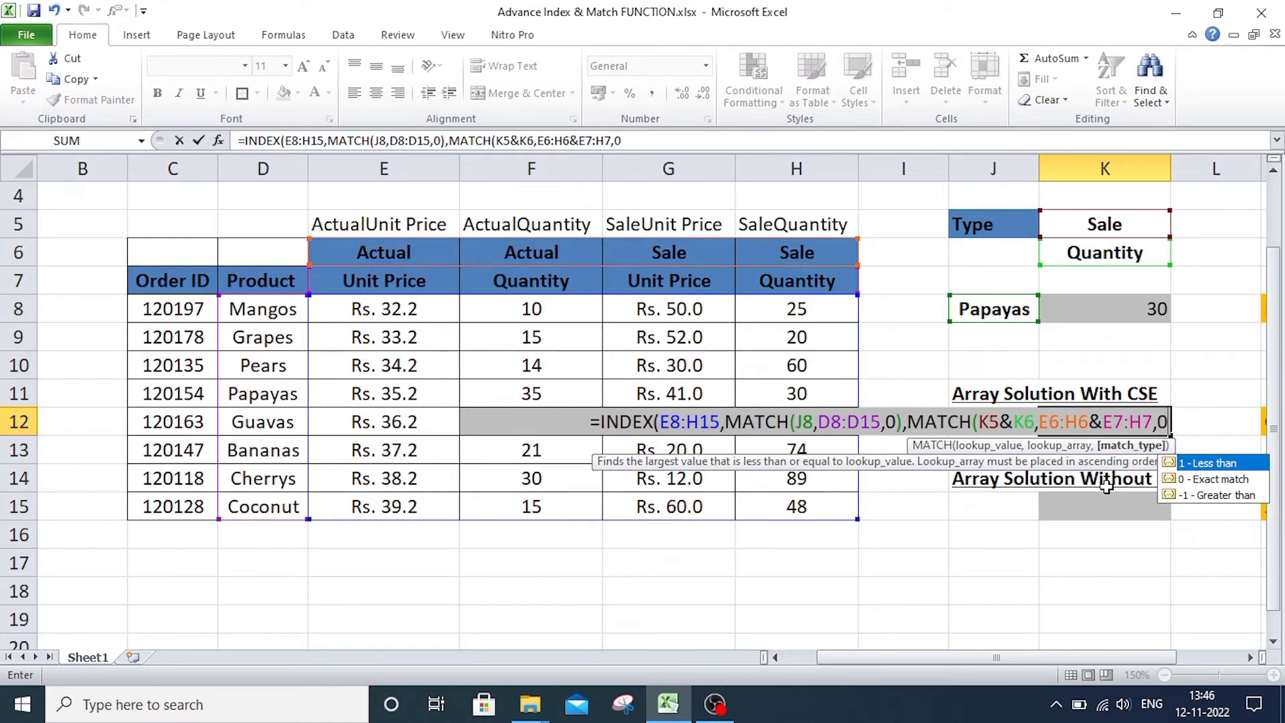
pyautogui.write(')')
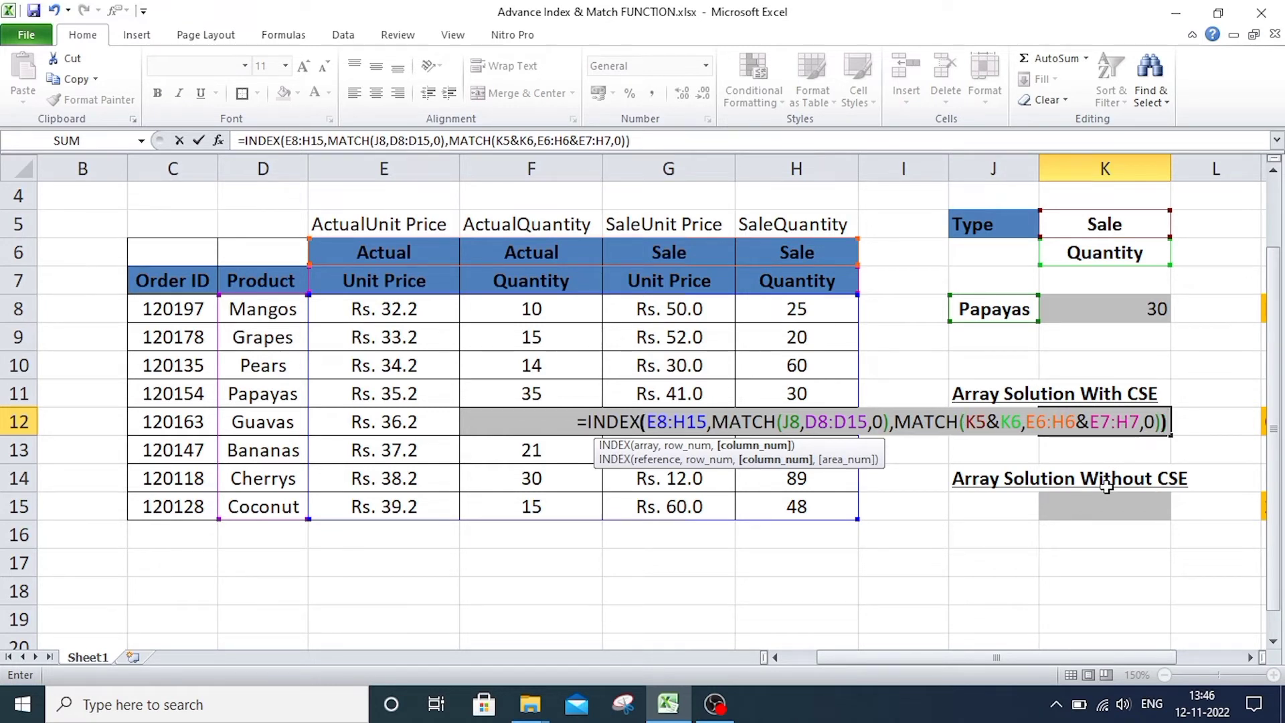
pyautogui.press('Return')
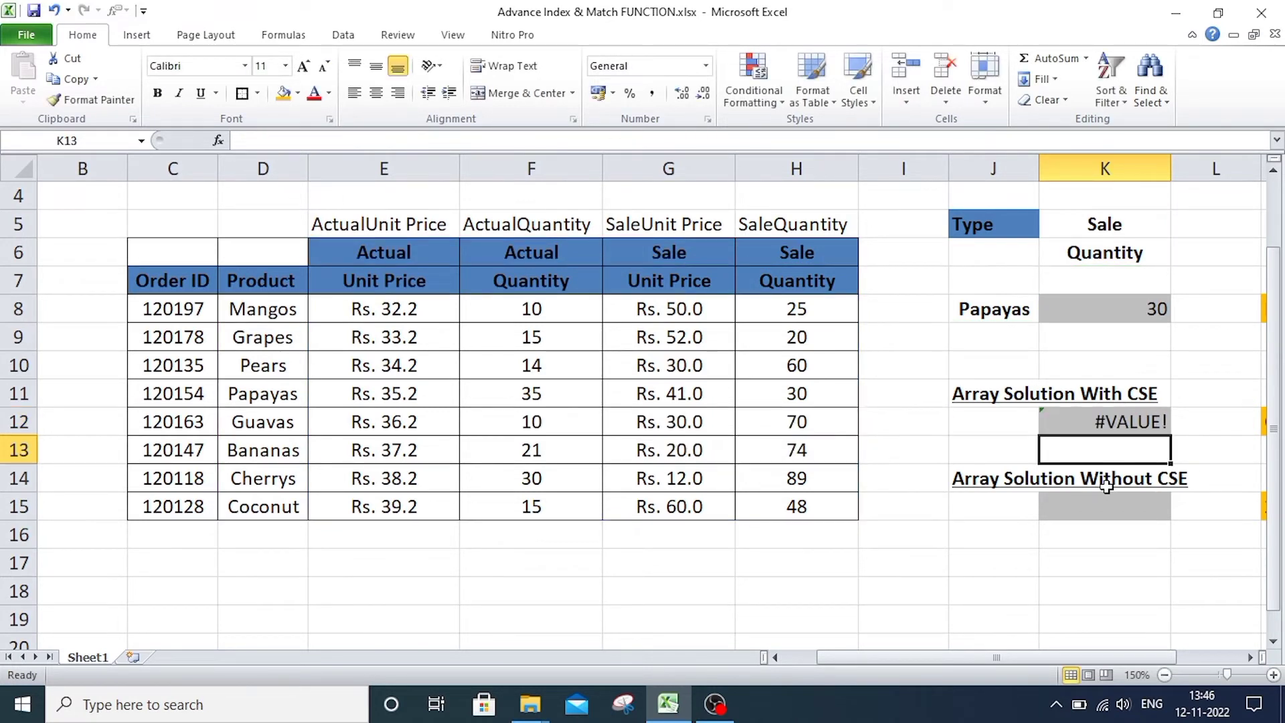
# Step through the K12 formula with Evaluate Formula up to the E6:H6 reference, then close the evaluation.
pyautogui.click(947, 435)
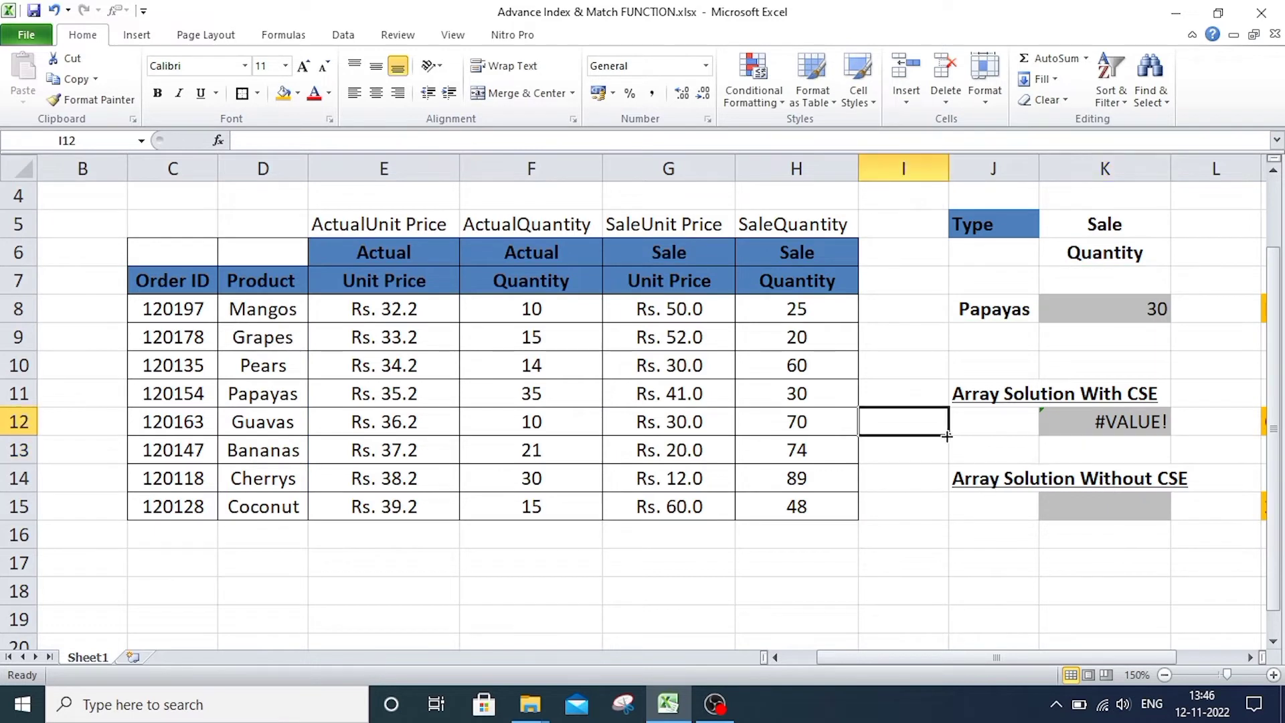
pyautogui.click(1144, 421)
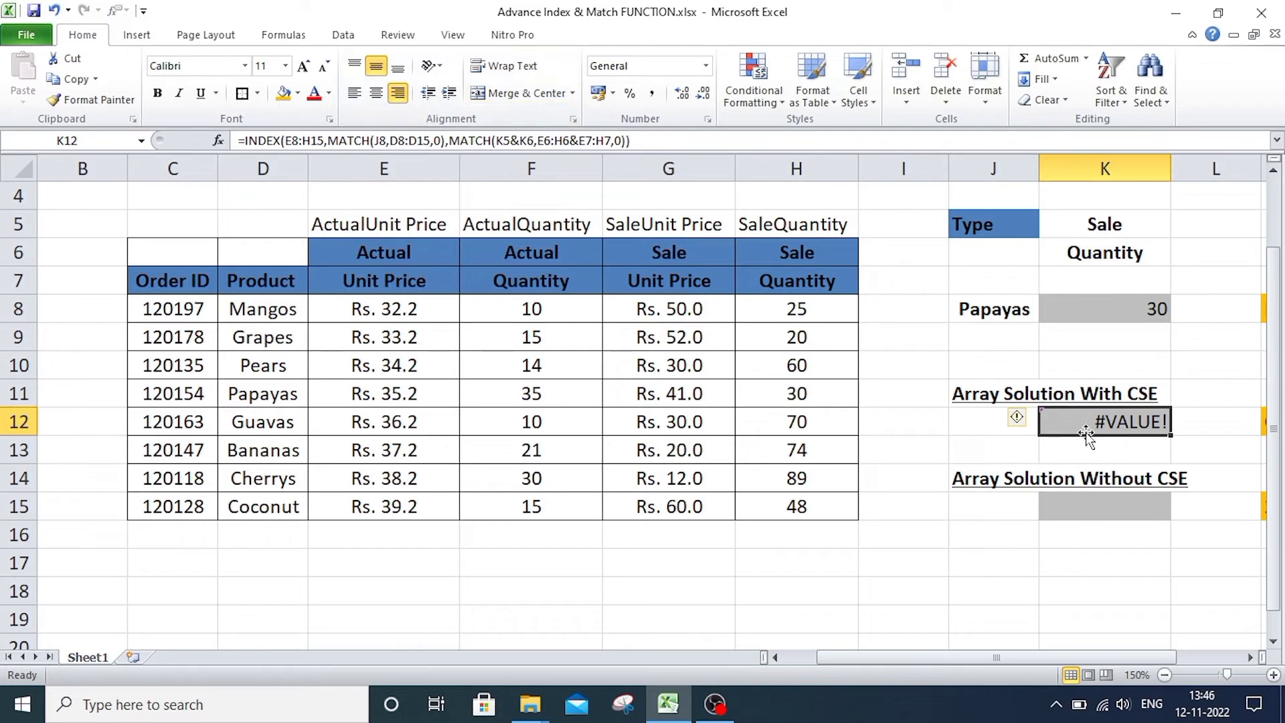
pyautogui.click(284, 34)
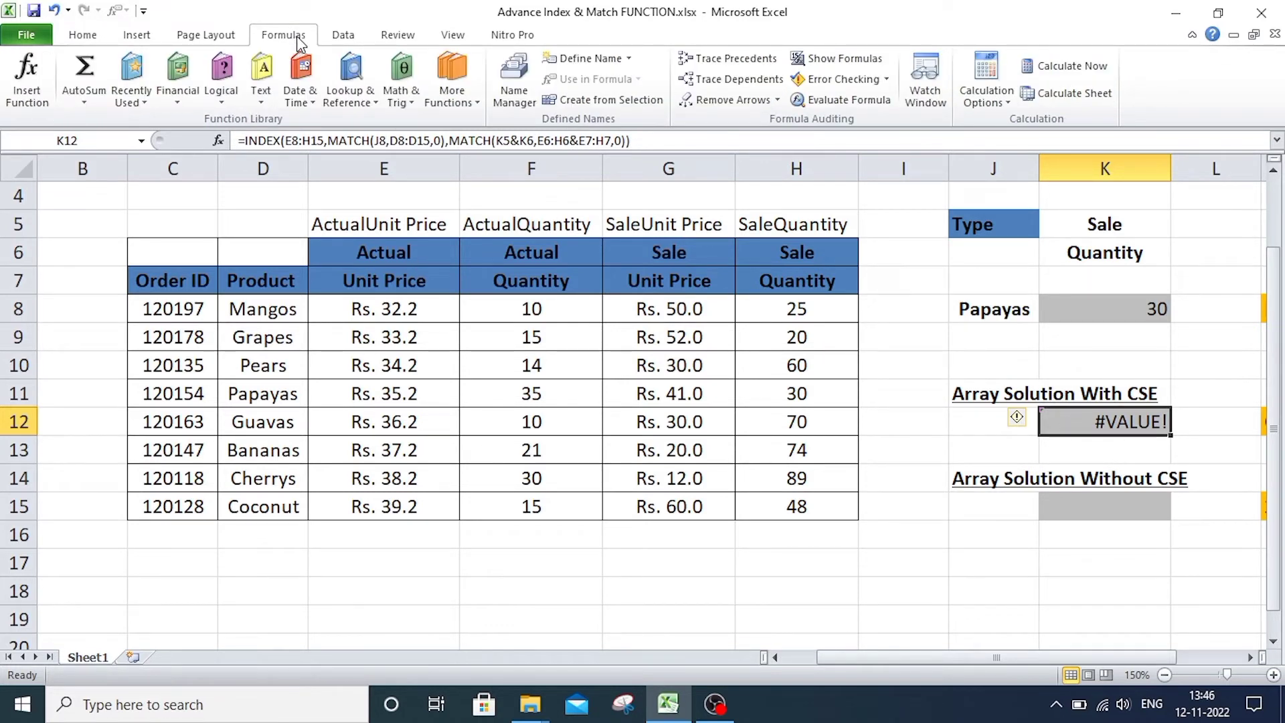
pyautogui.click(837, 100)
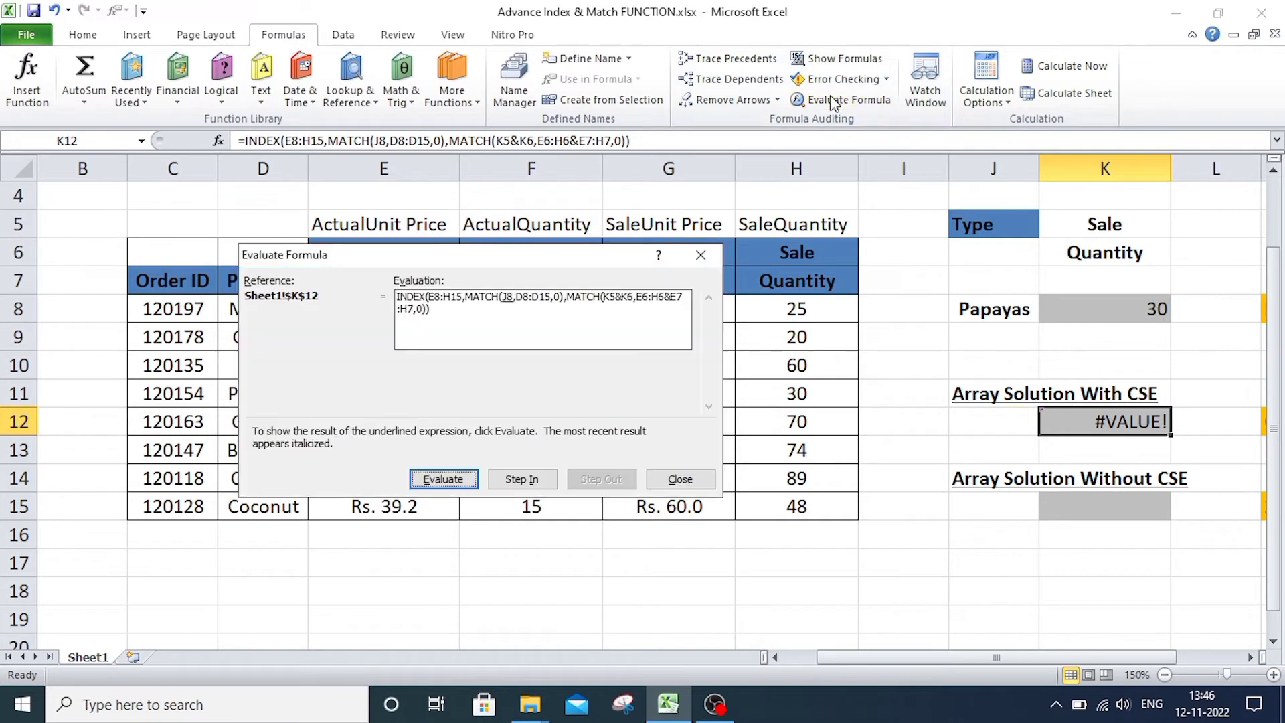
pyautogui.click(438, 479)
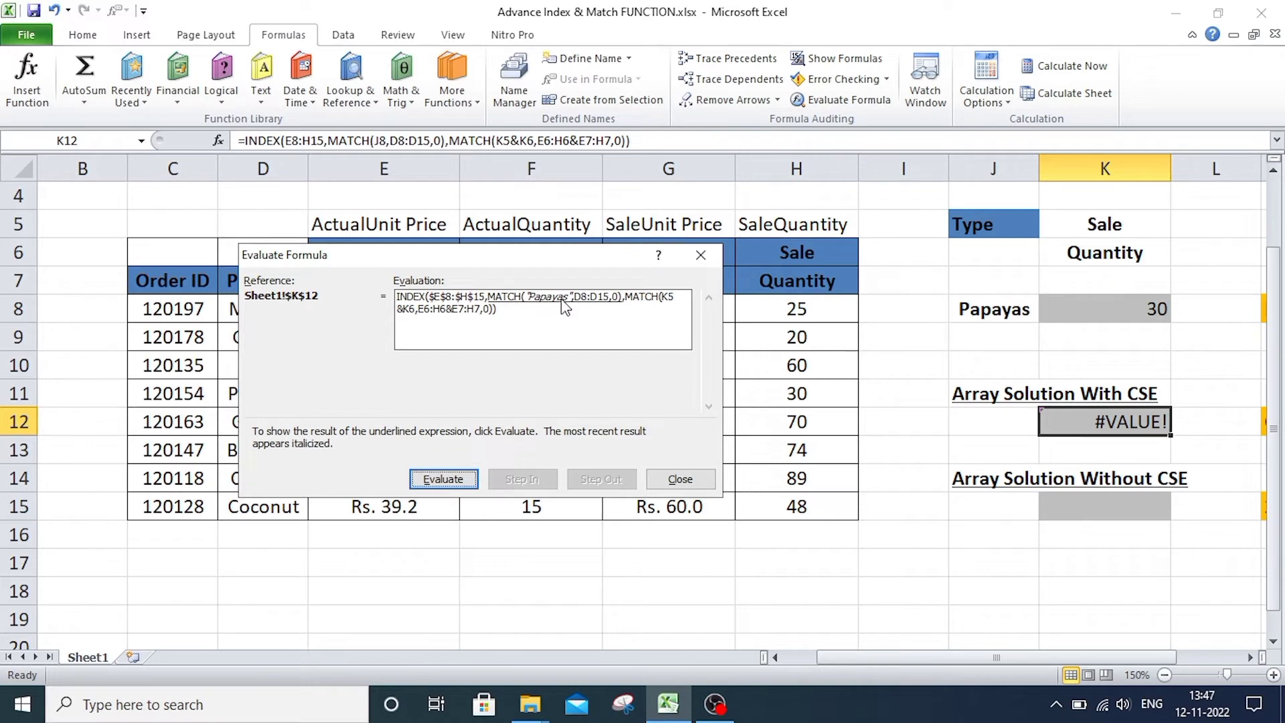
pyautogui.click(444, 480)
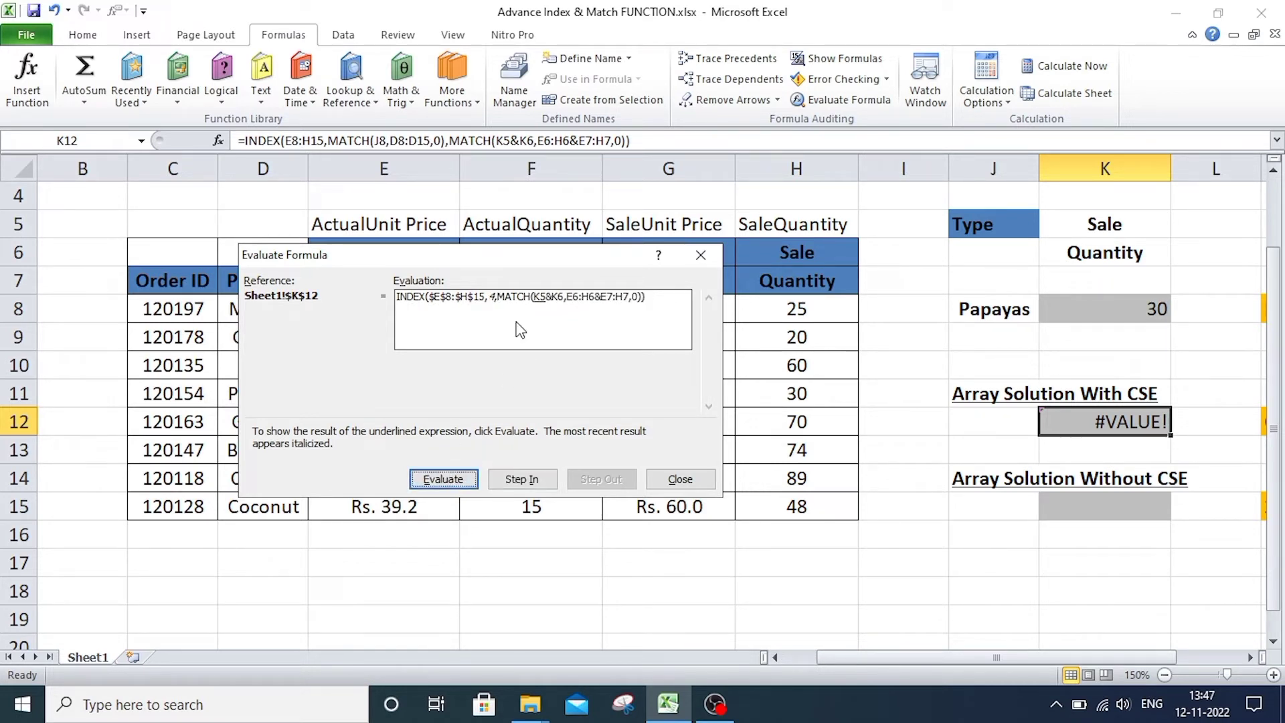
pyautogui.click(442, 482)
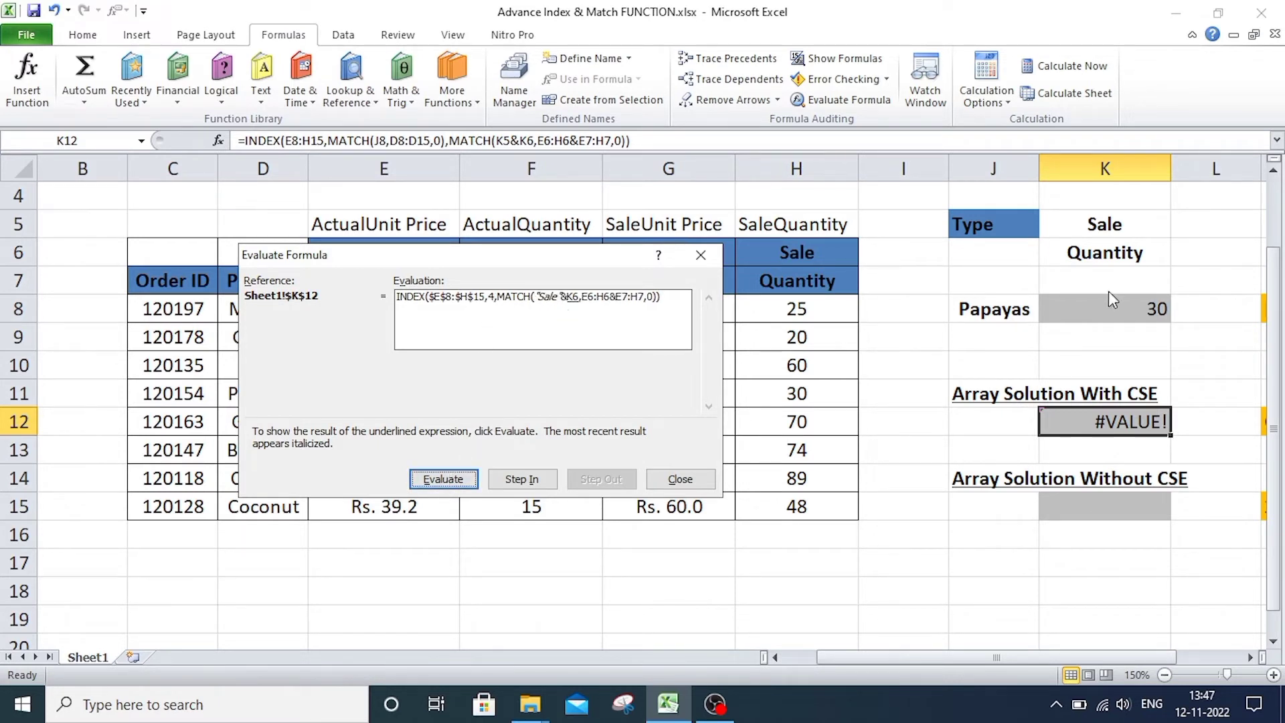
pyautogui.click(424, 484)
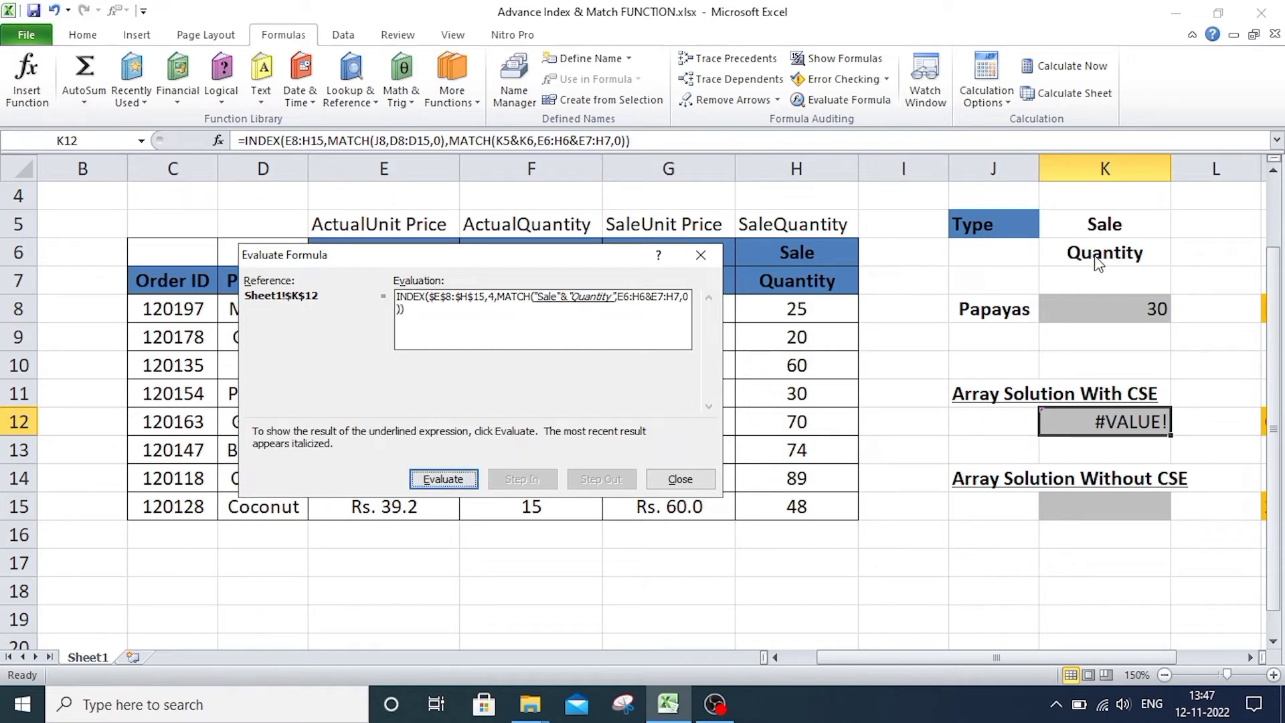
pyautogui.click(451, 483)
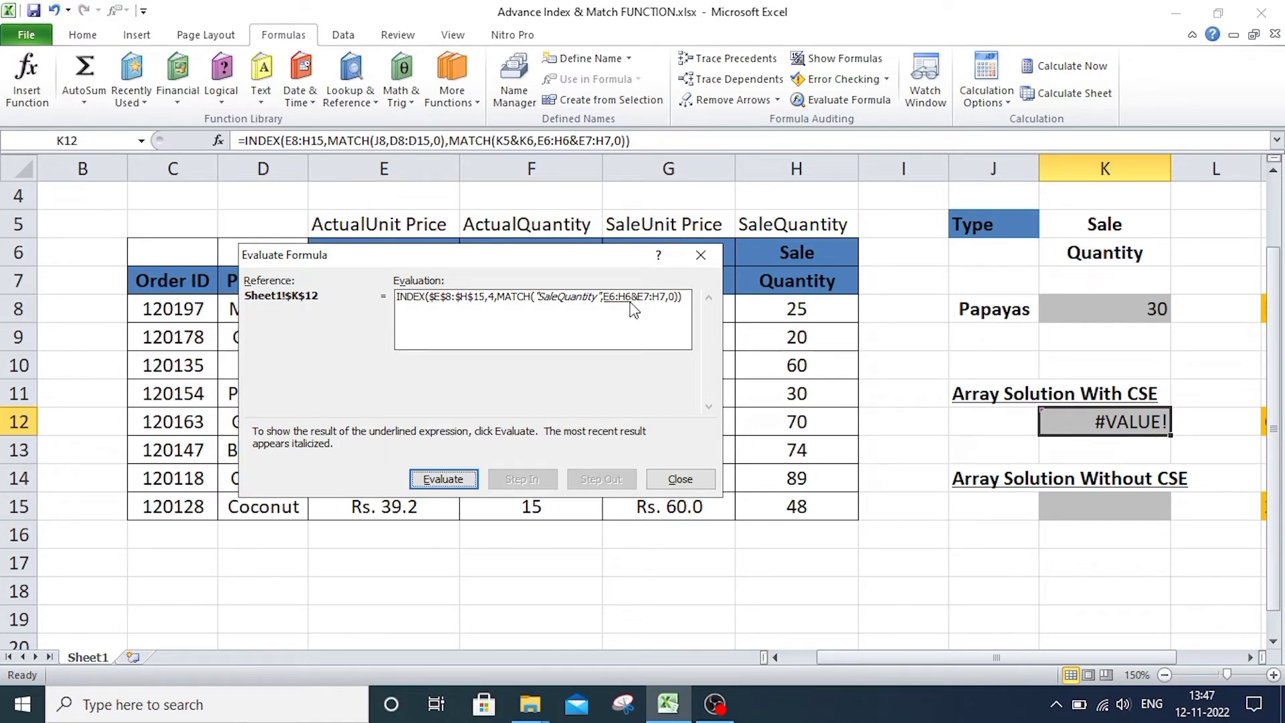
pyautogui.click(442, 480)
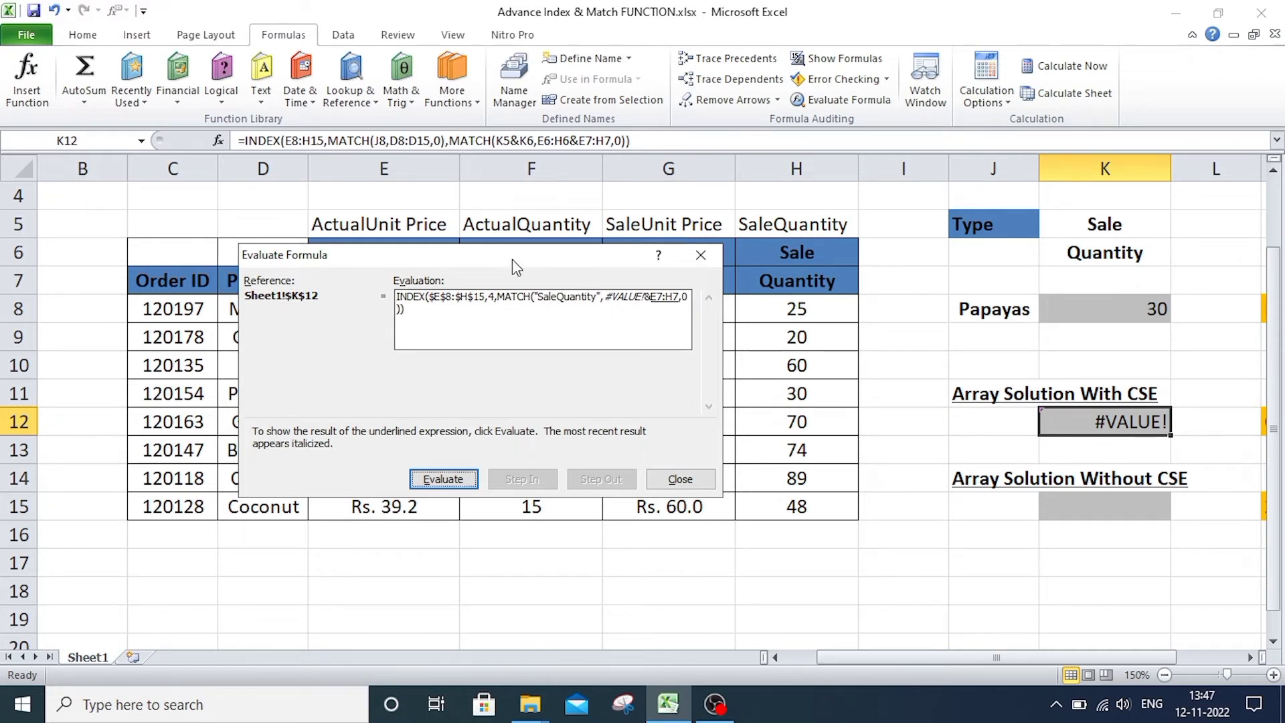
pyautogui.moveTo(512, 259); pyautogui.dragTo(535, 379)
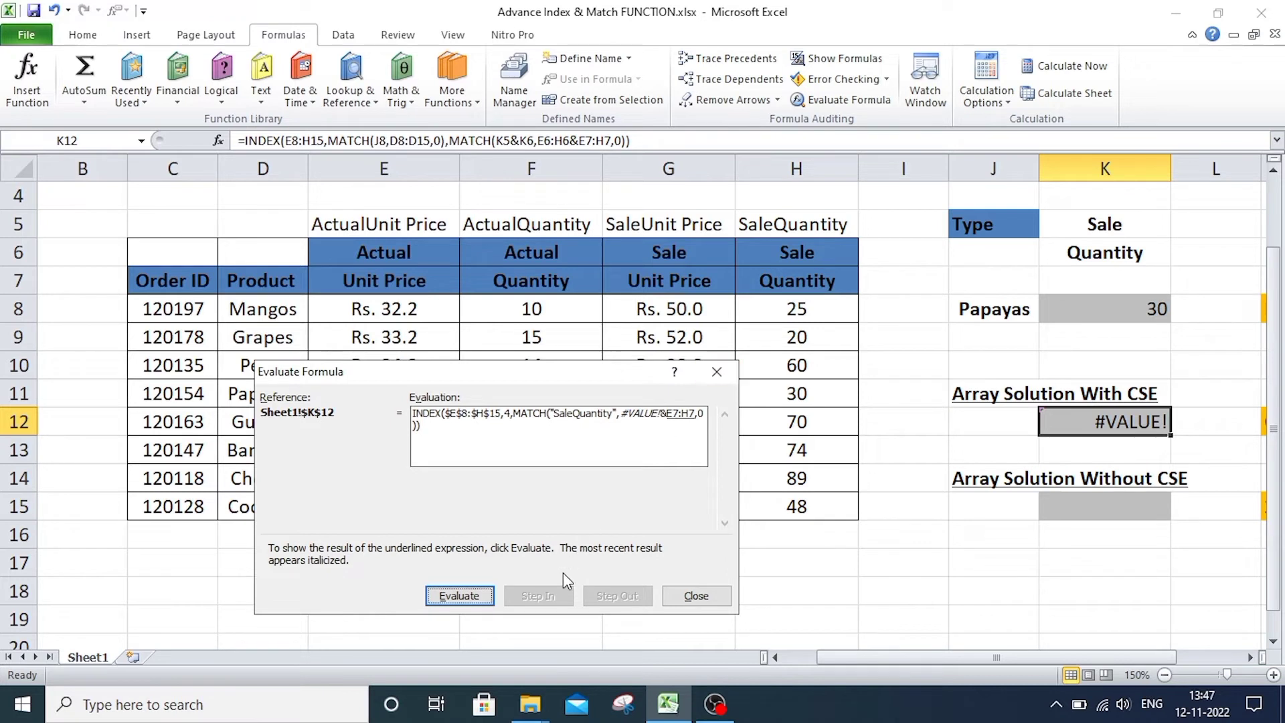
pyautogui.click(716, 372)
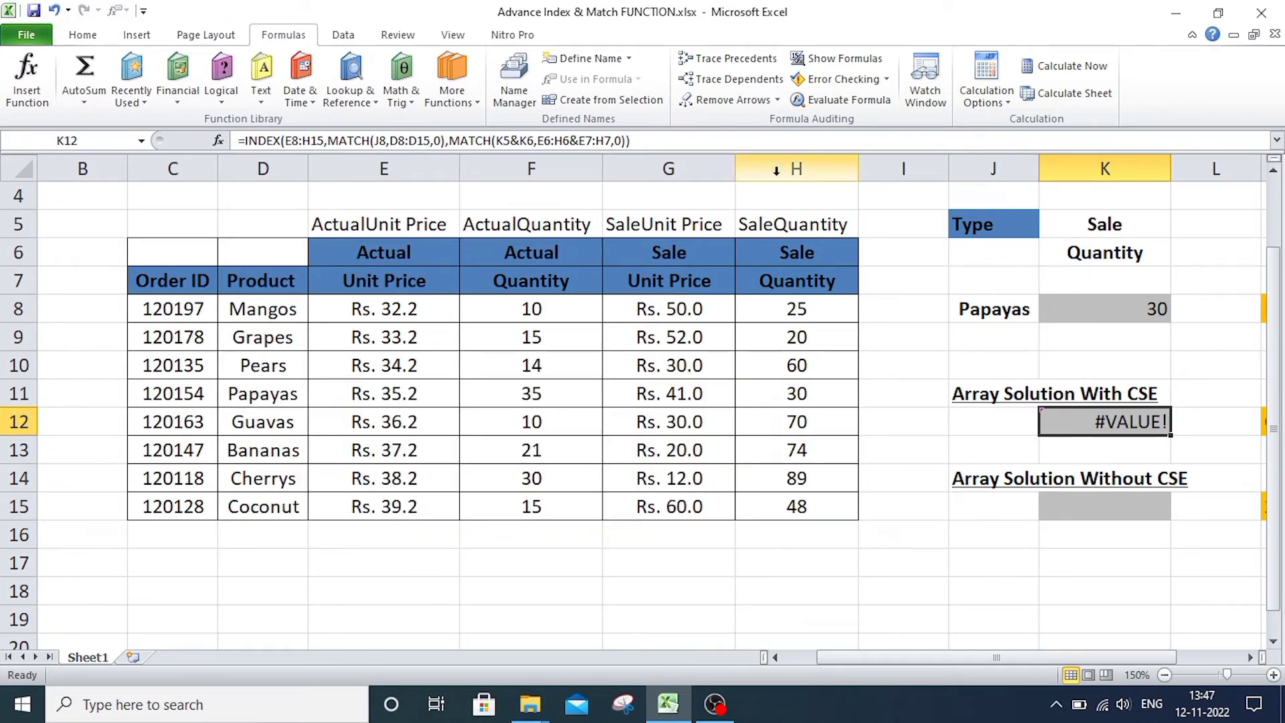
# Re-enter the INDEX and MATCH formula in K12 as a CSE array formula and check it in the cell.
pyautogui.click(677, 142)
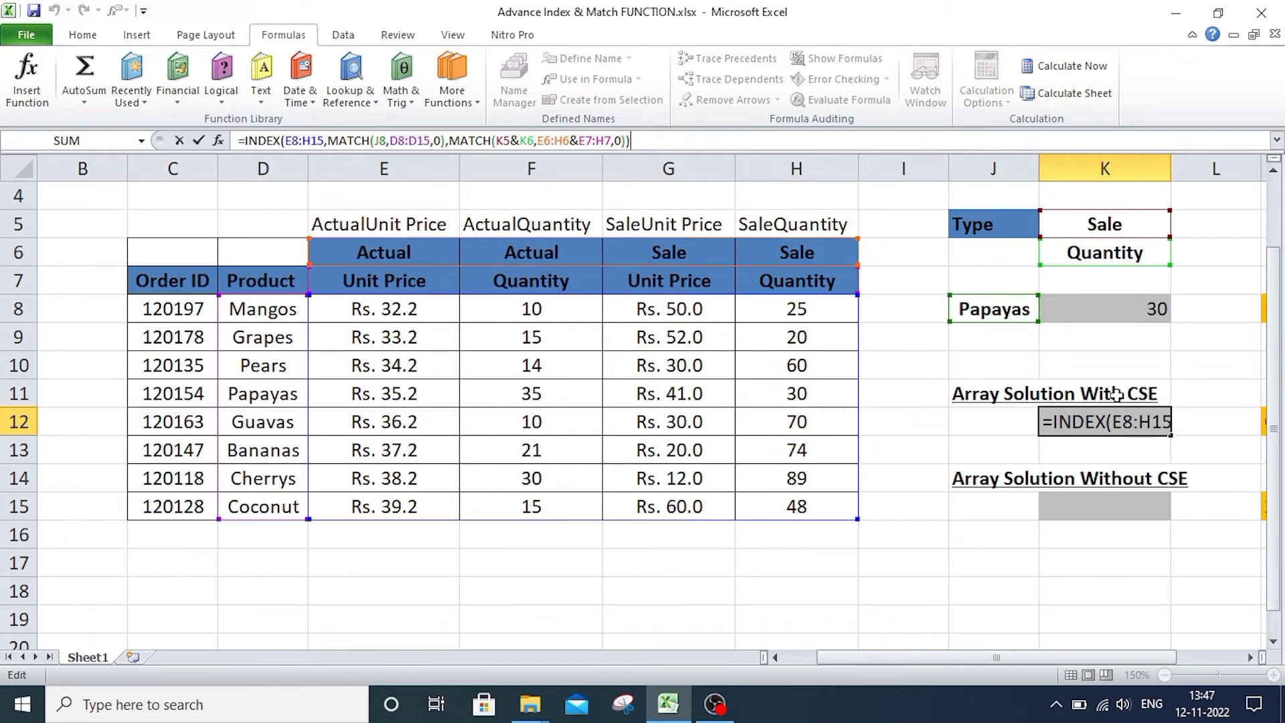
pyautogui.click(707, 147)
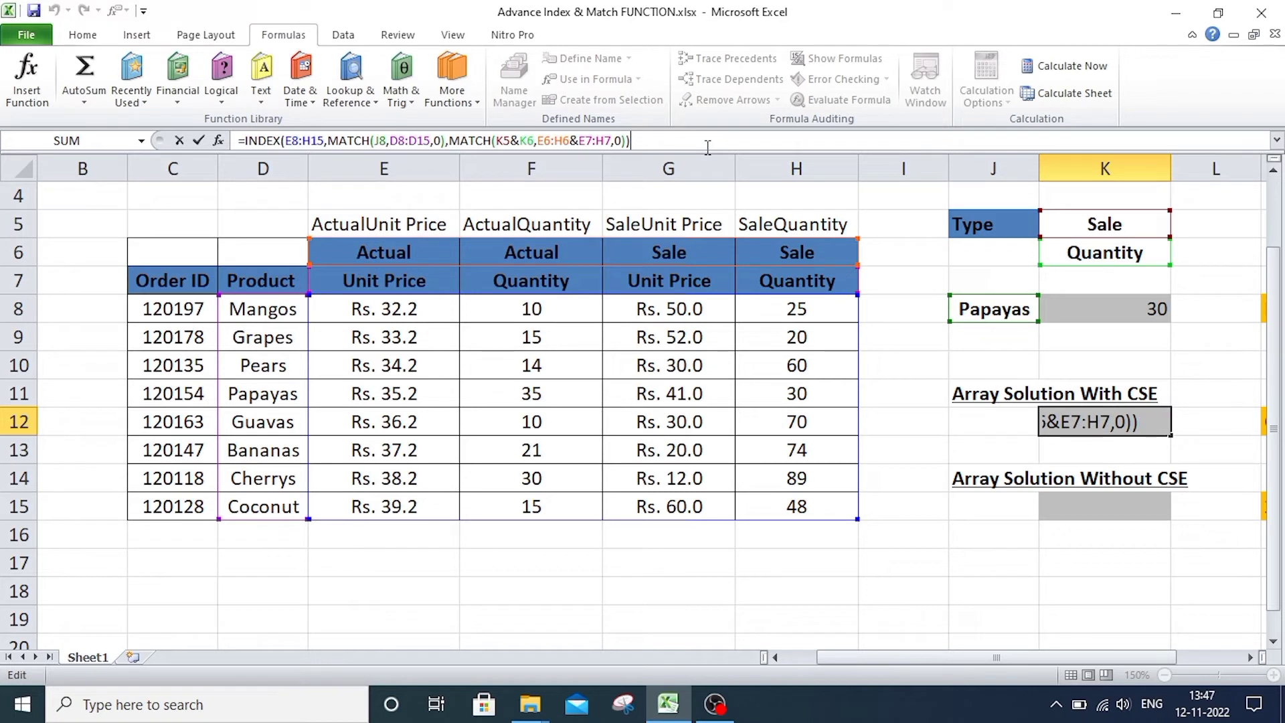
pyautogui.hotkey('ctrl', 'shift', 'Return')
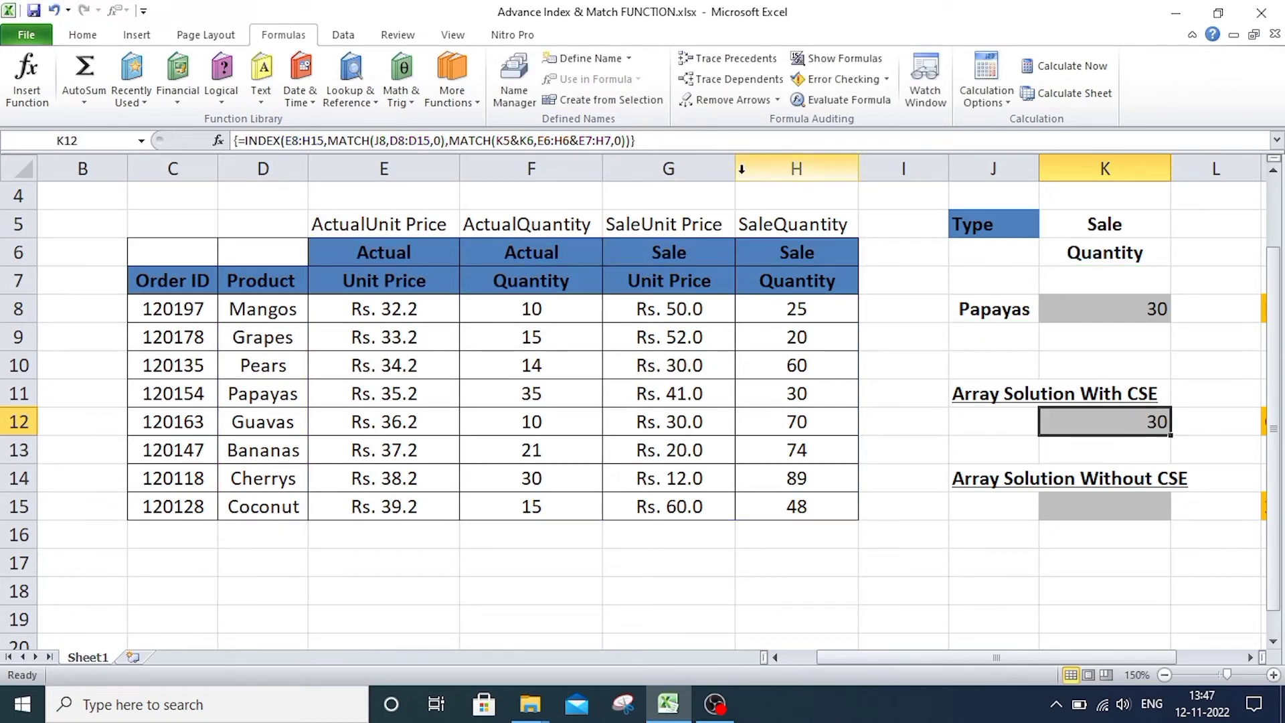
pyautogui.click(1108, 506)
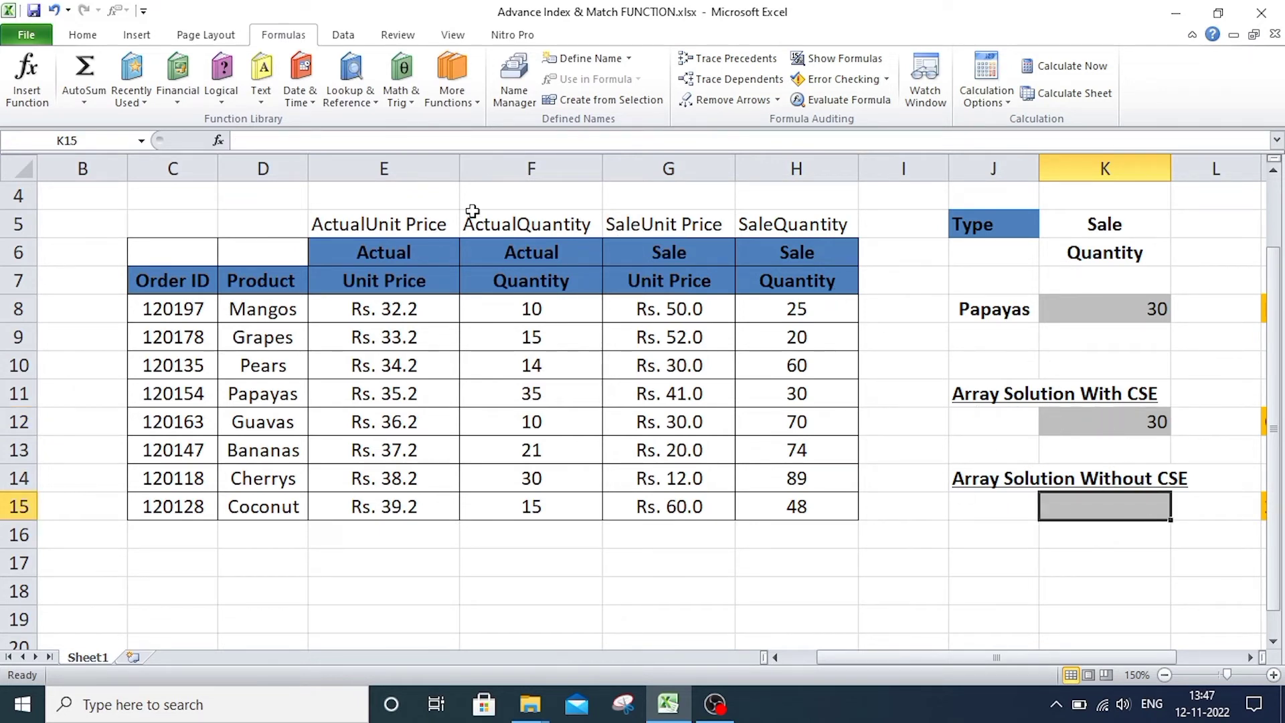
pyautogui.click(1072, 423)
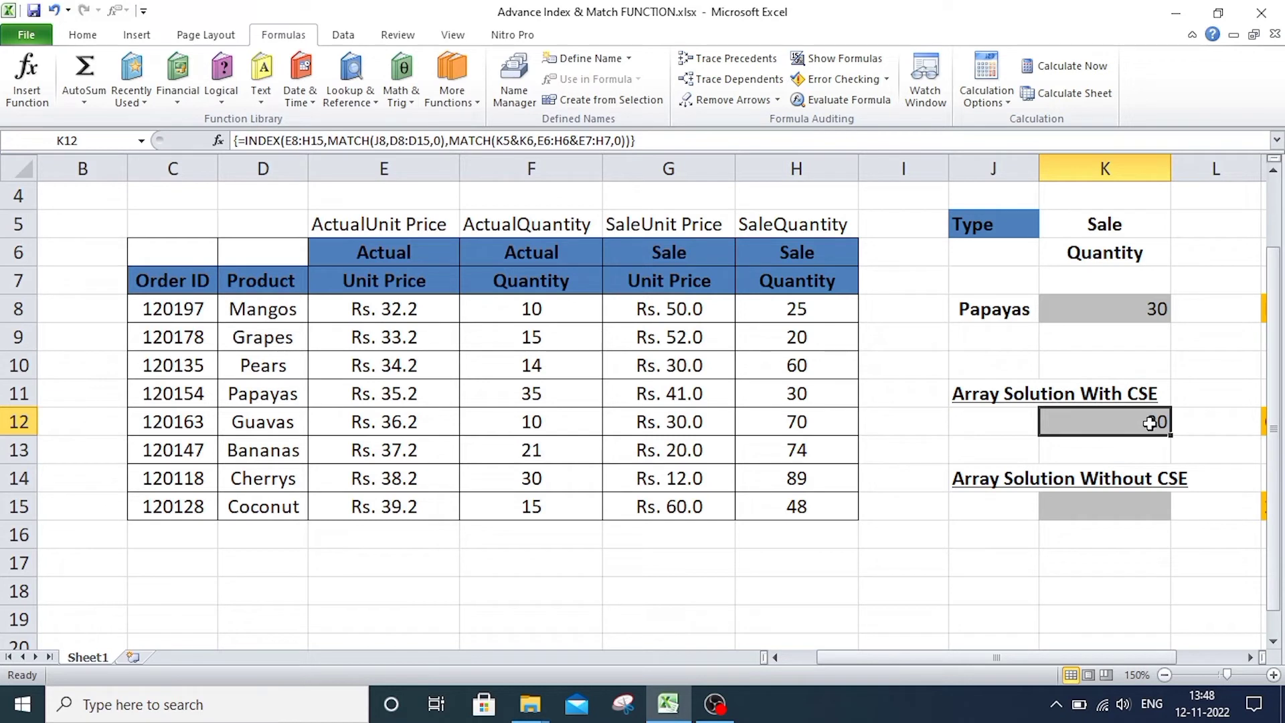
# Set the Type selection in K5 to Actual, then select K15 under Array Solution Without CSE.
pyautogui.click(1115, 233)
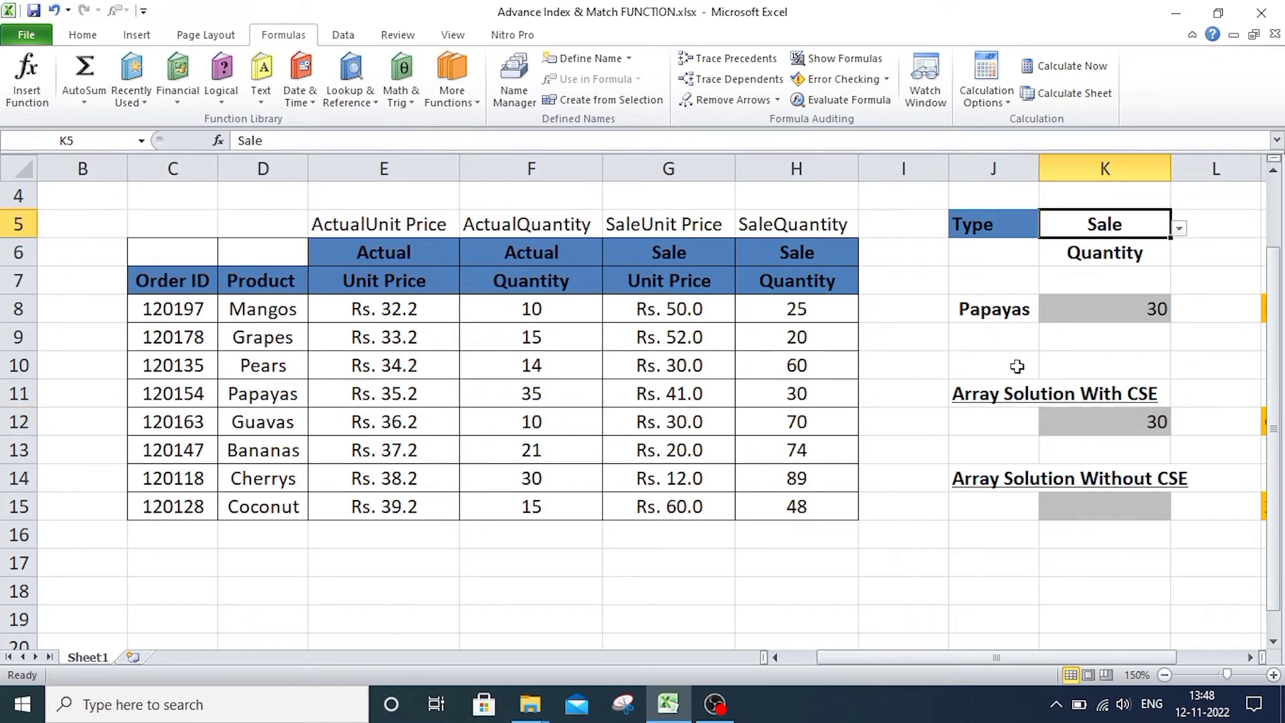
pyautogui.click(1179, 228)
pyautogui.click(1034, 247)
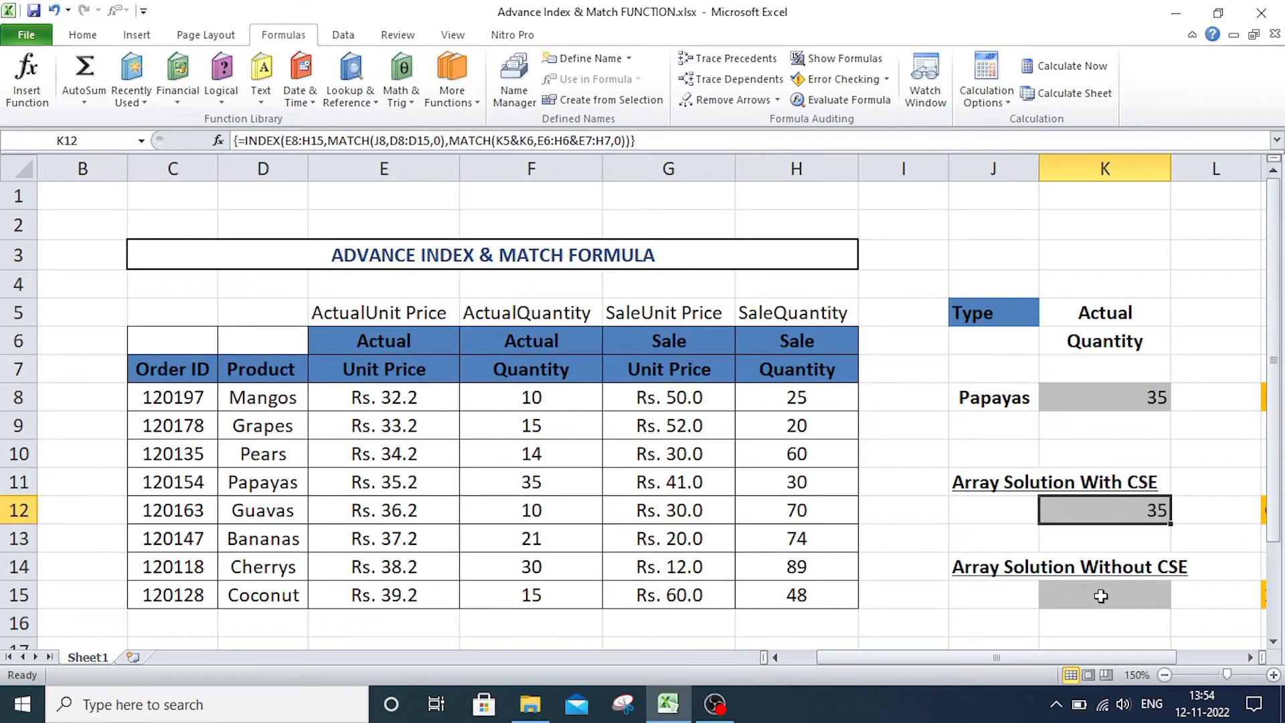
pyautogui.click(988, 574)
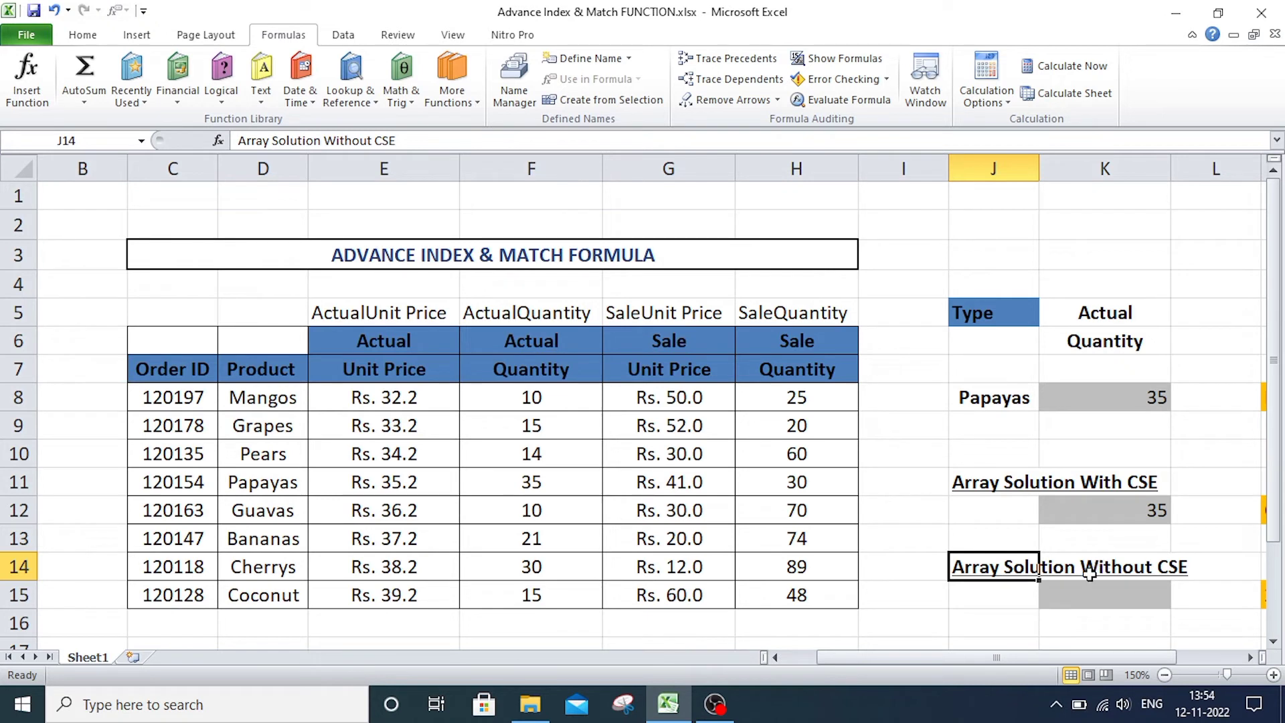
pyautogui.click(1090, 593)
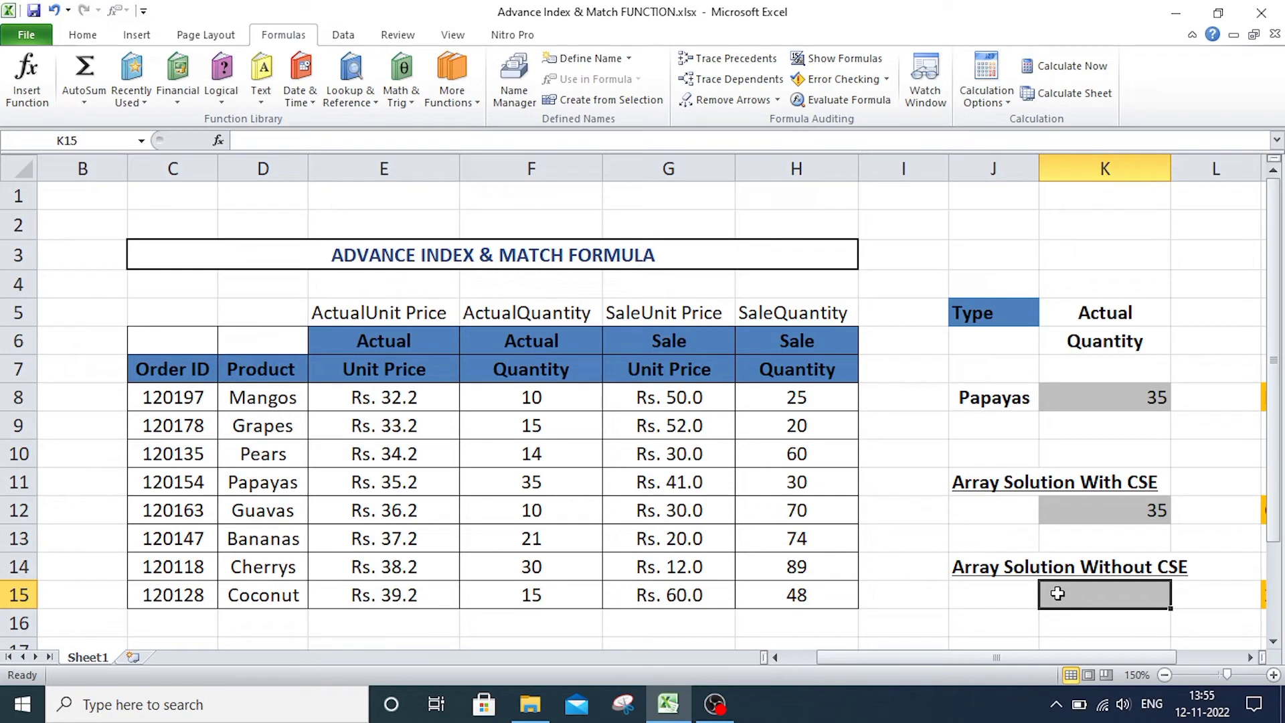
# Start an INDEX formula in K15 with E8:H15 as its array.
pyautogui.write('=')
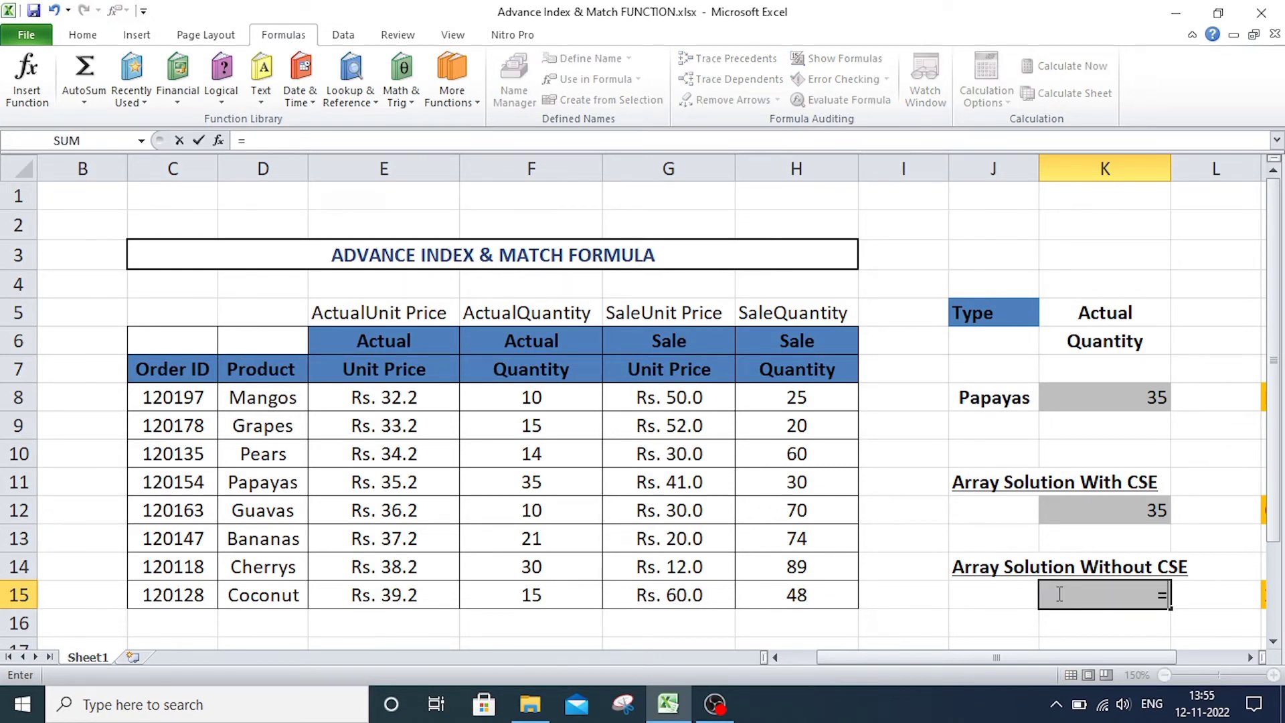
pyautogui.write('IN')
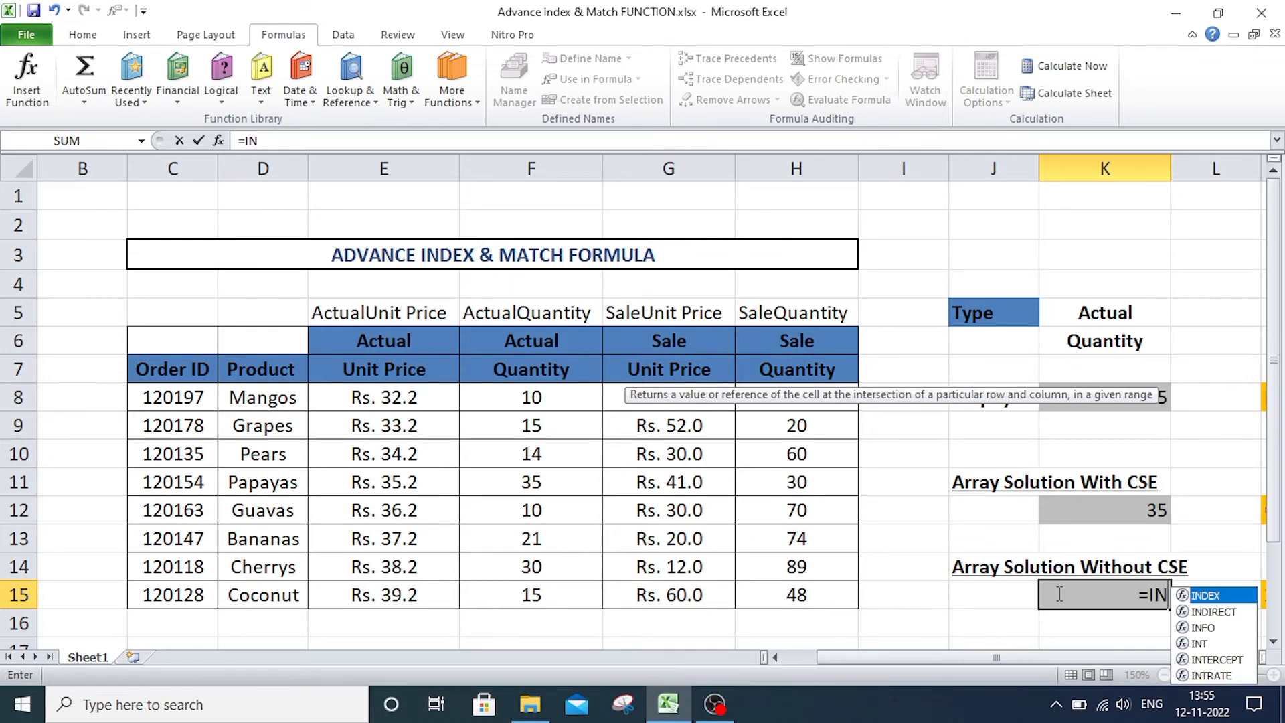
pyautogui.press('Tab')
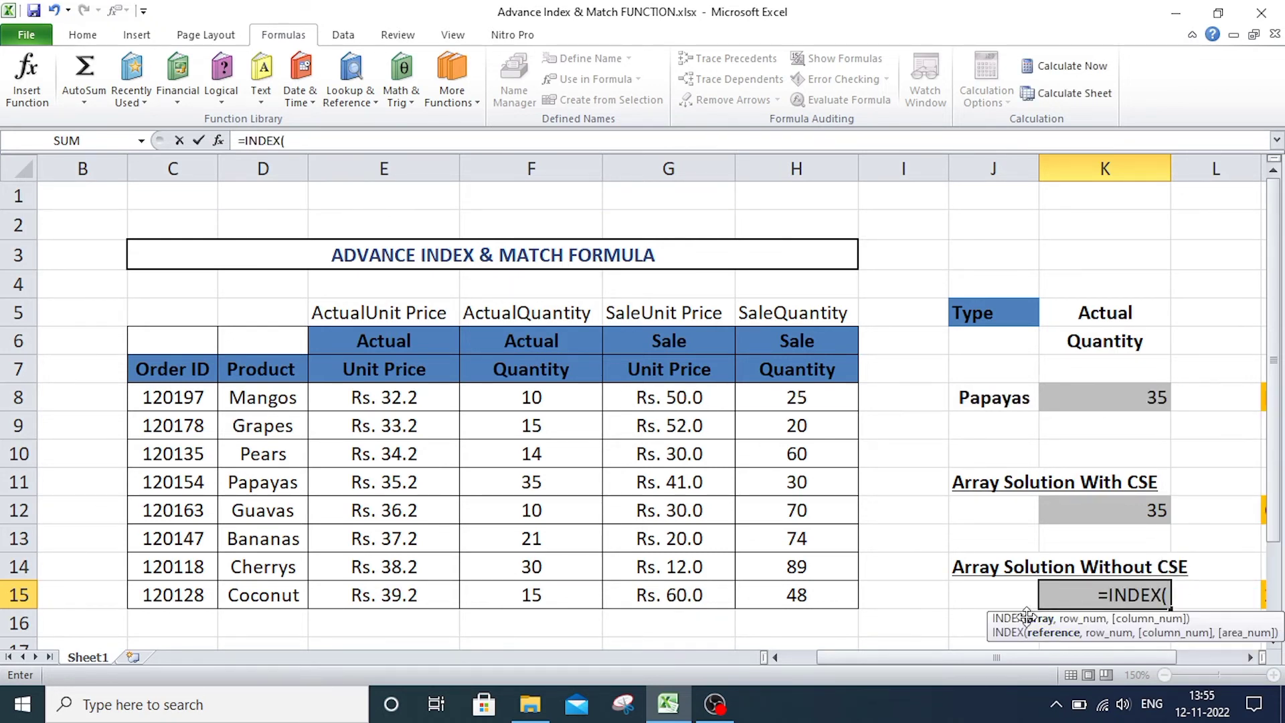
pyautogui.moveTo(353, 402); pyautogui.dragTo(796, 594)
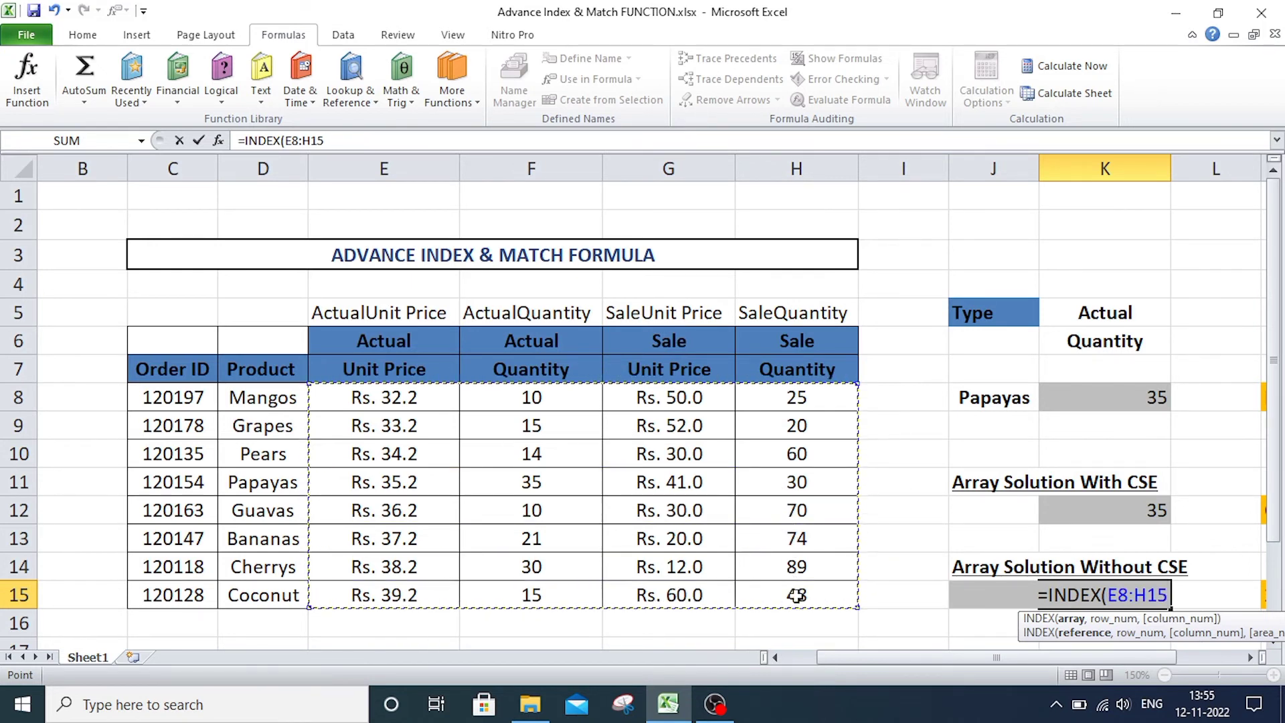
pyautogui.write(',')
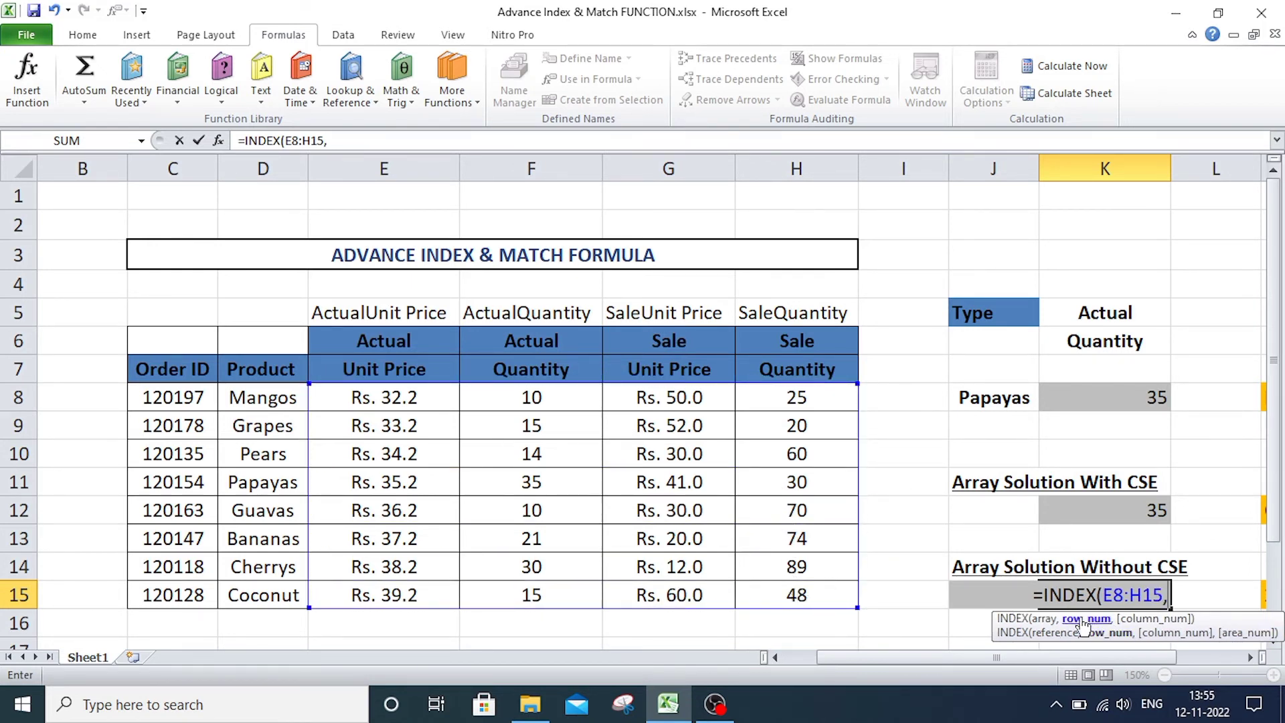
pyautogui.write('MAT')
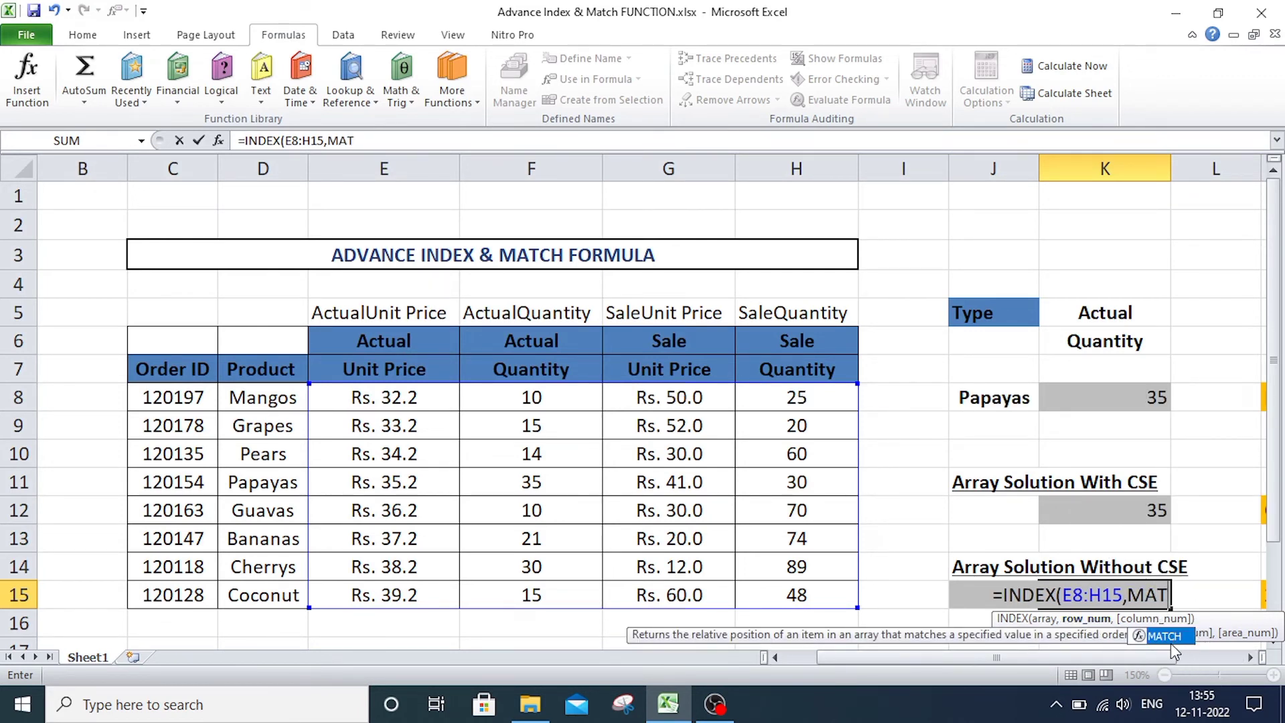
# Add a MATCH for the row number in the K15 formula, looking up J8 in D8:D15 with match type 0.
pyautogui.doubleClick(1167, 636)
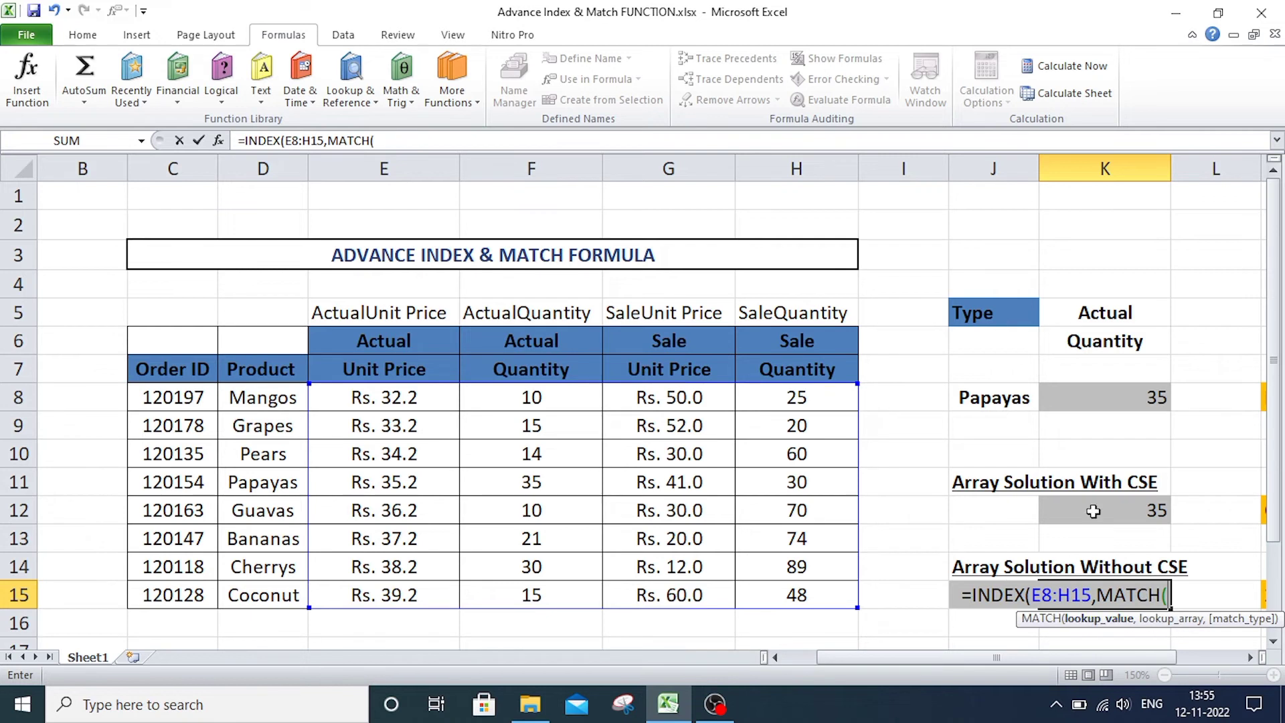
pyautogui.click(1002, 399)
pyautogui.write(',')
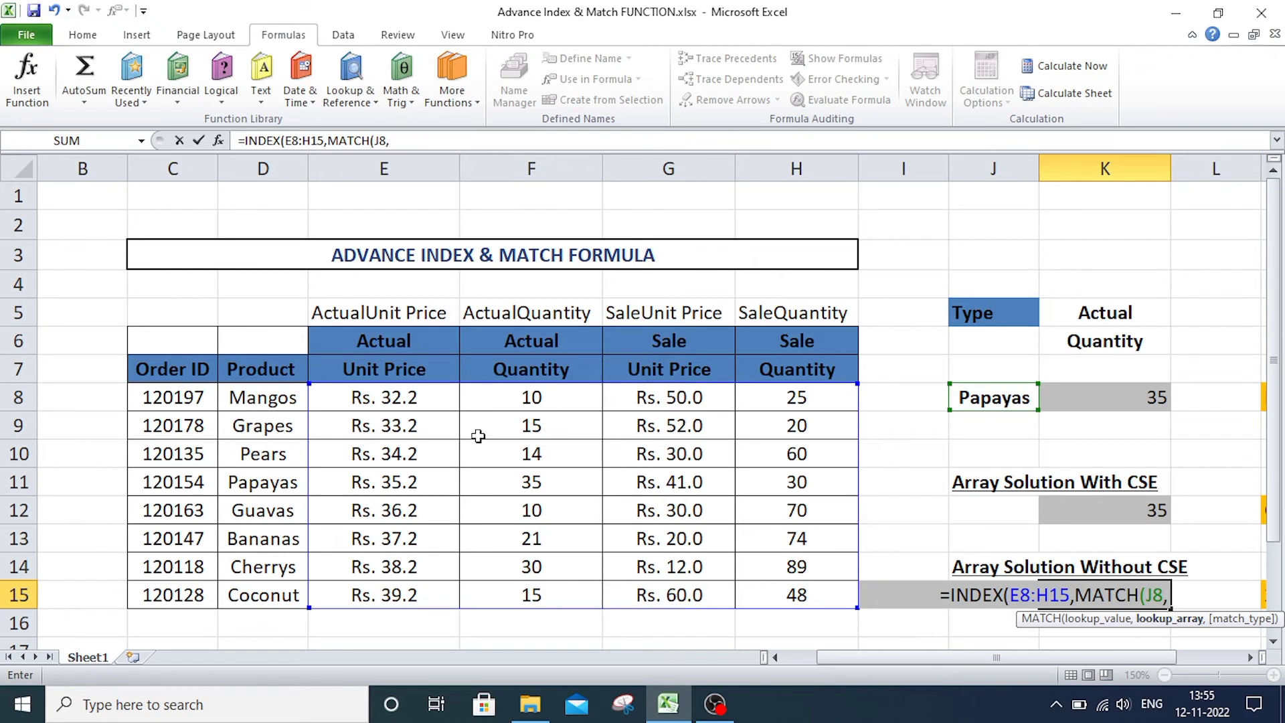
pyautogui.moveTo(264, 402); pyautogui.dragTo(281, 595)
pyautogui.write(',')
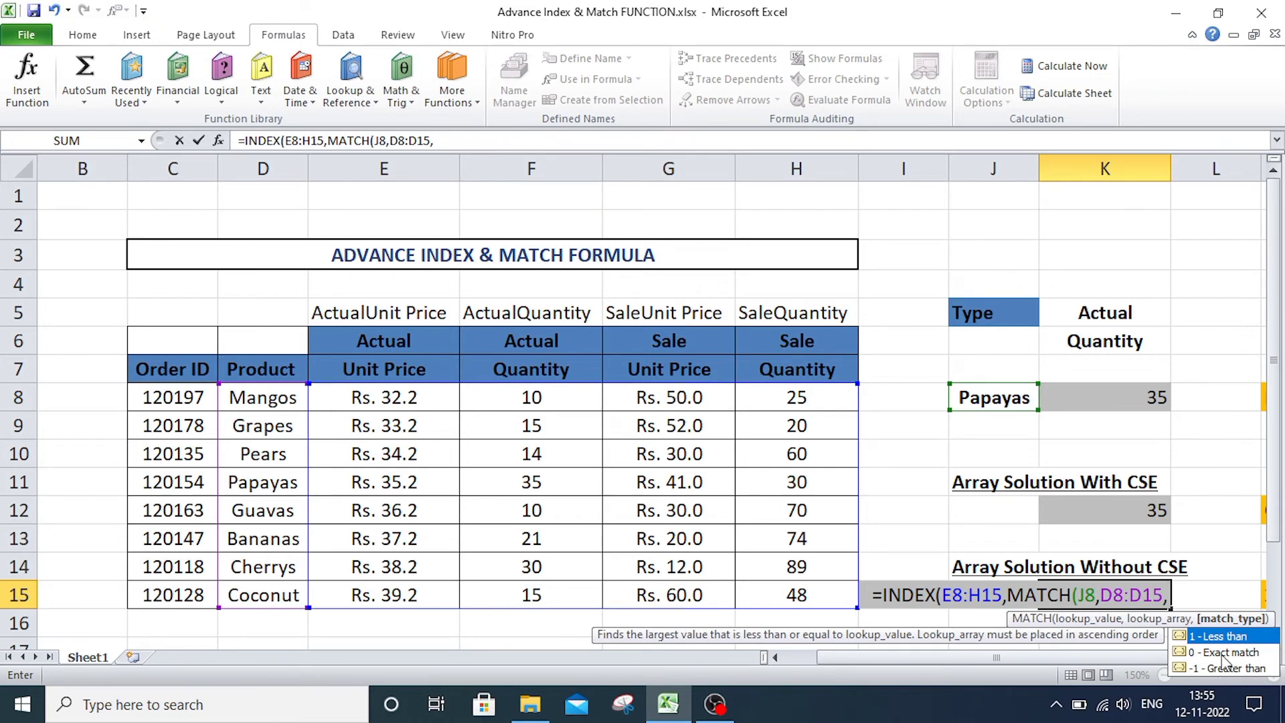
pyautogui.write('0)')
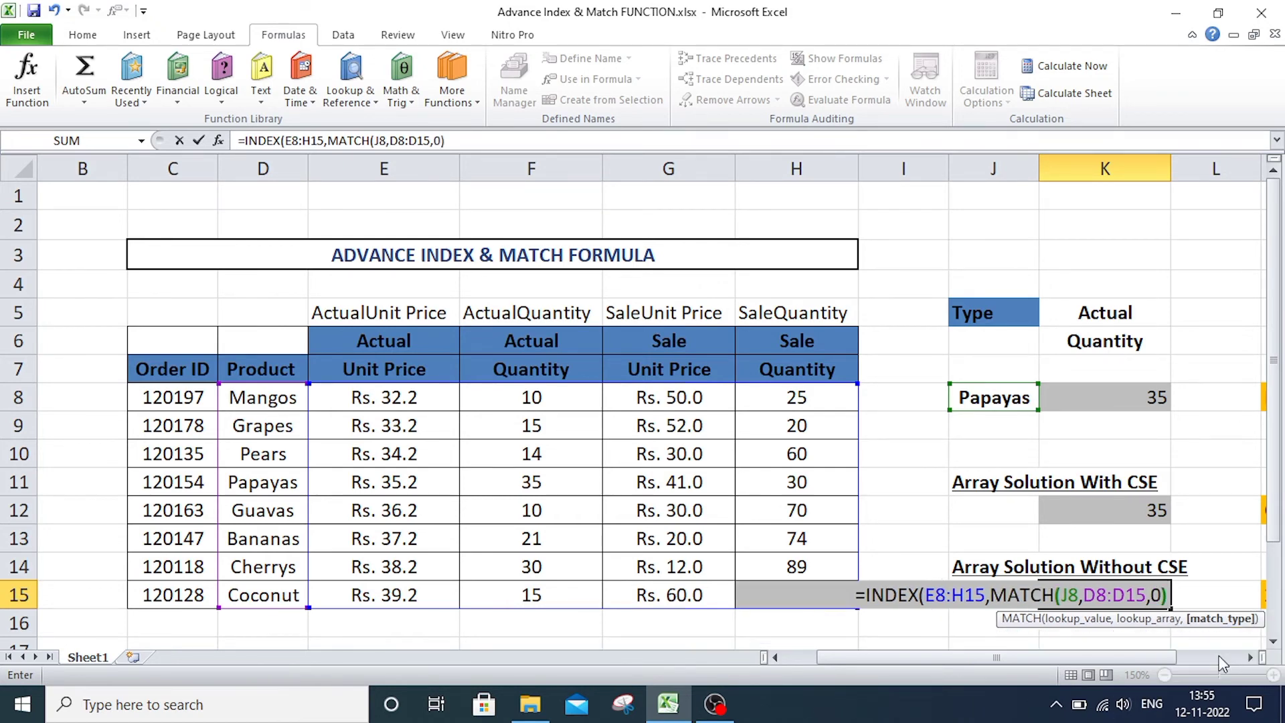
pyautogui.write(',')
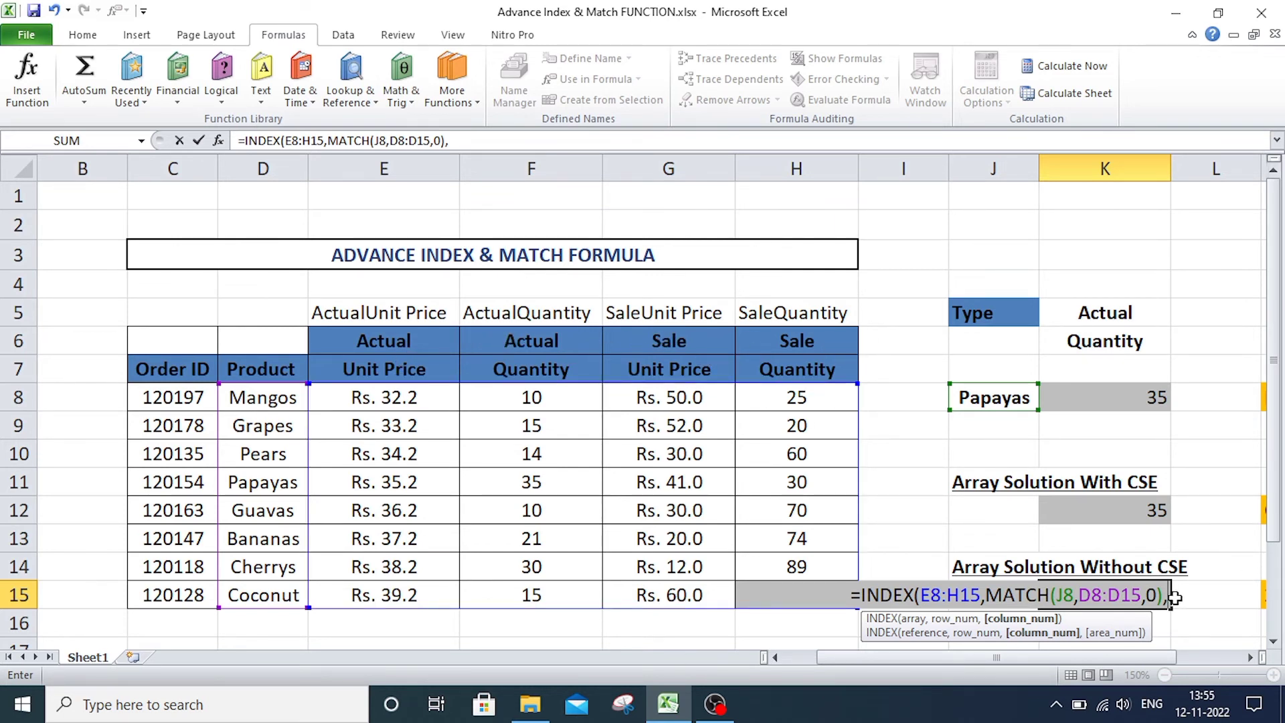
# Begin a second MATCH for the column number in the K15 formula, with K5&K6 as the lookup value.
pyautogui.write('MAT')
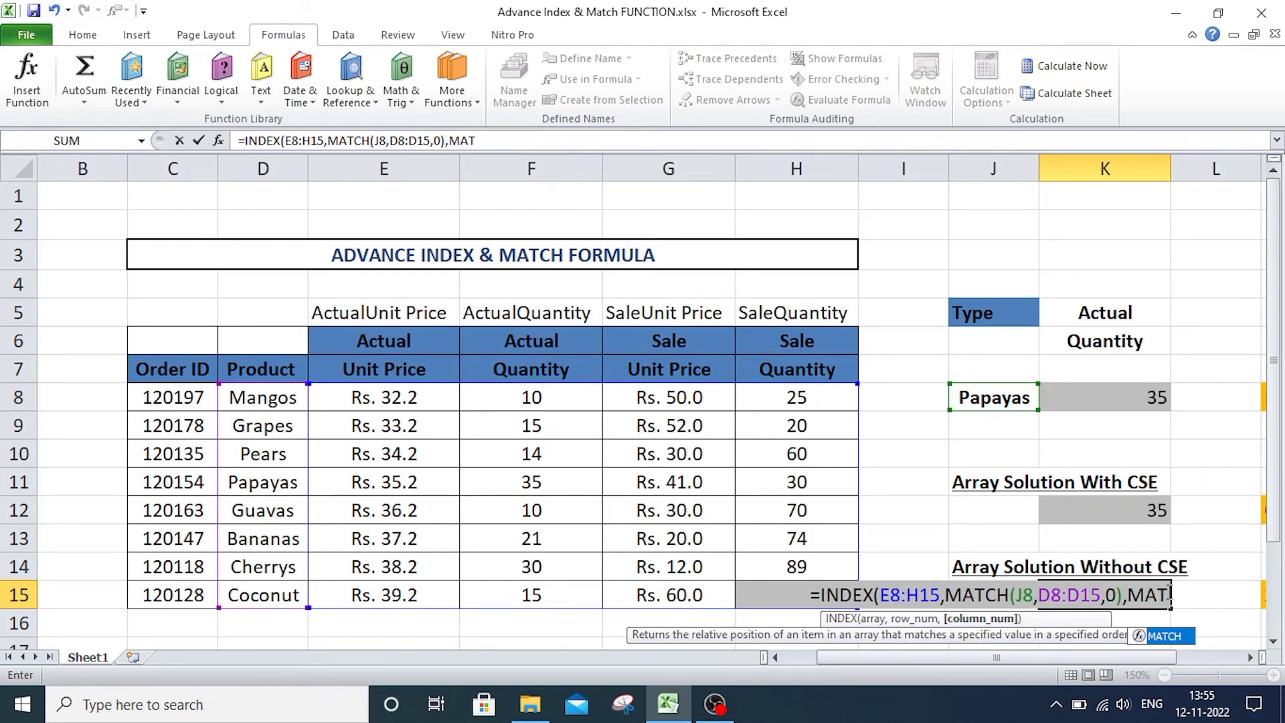
pyautogui.press('Tab')
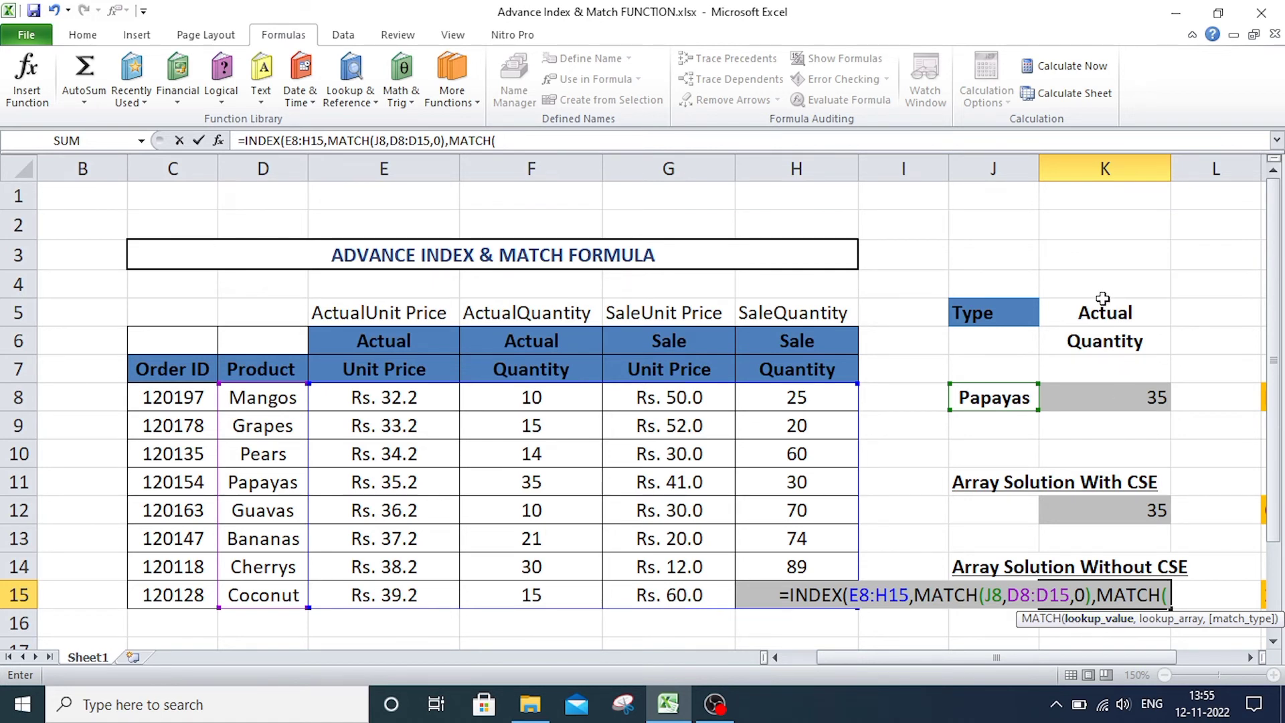
pyautogui.click(1105, 319)
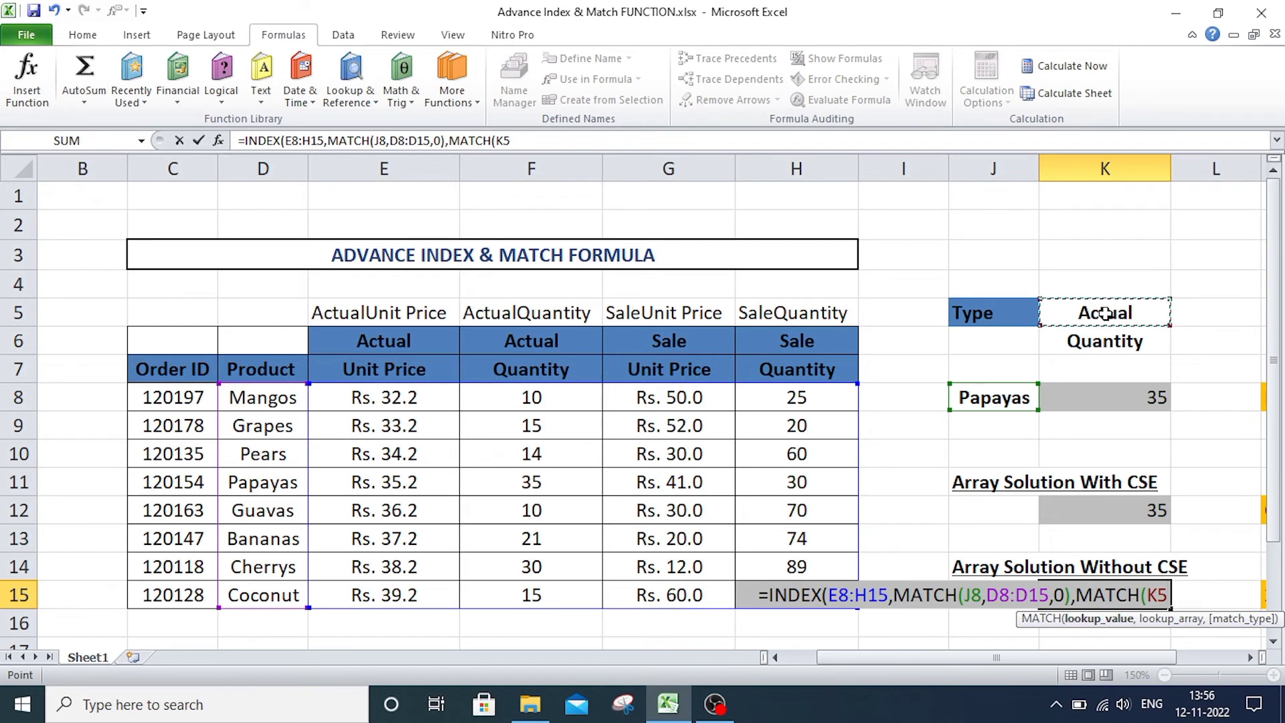
pyautogui.write('&')
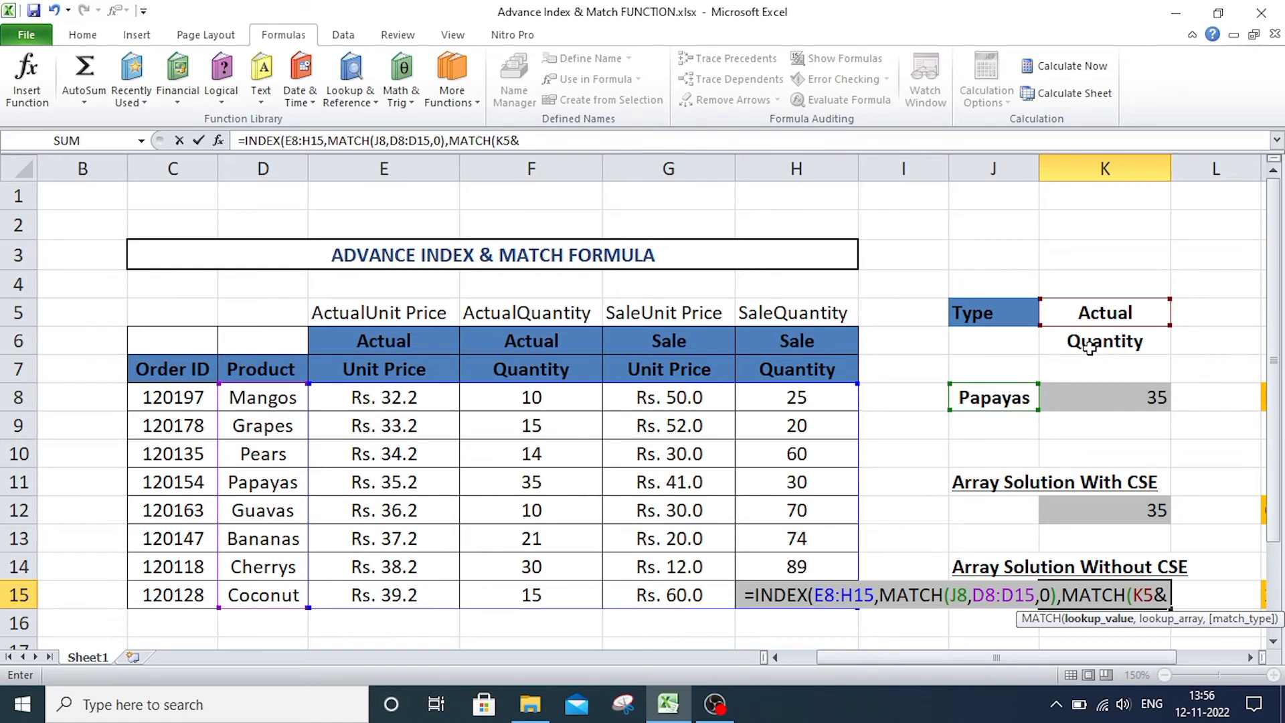
pyautogui.click(1089, 346)
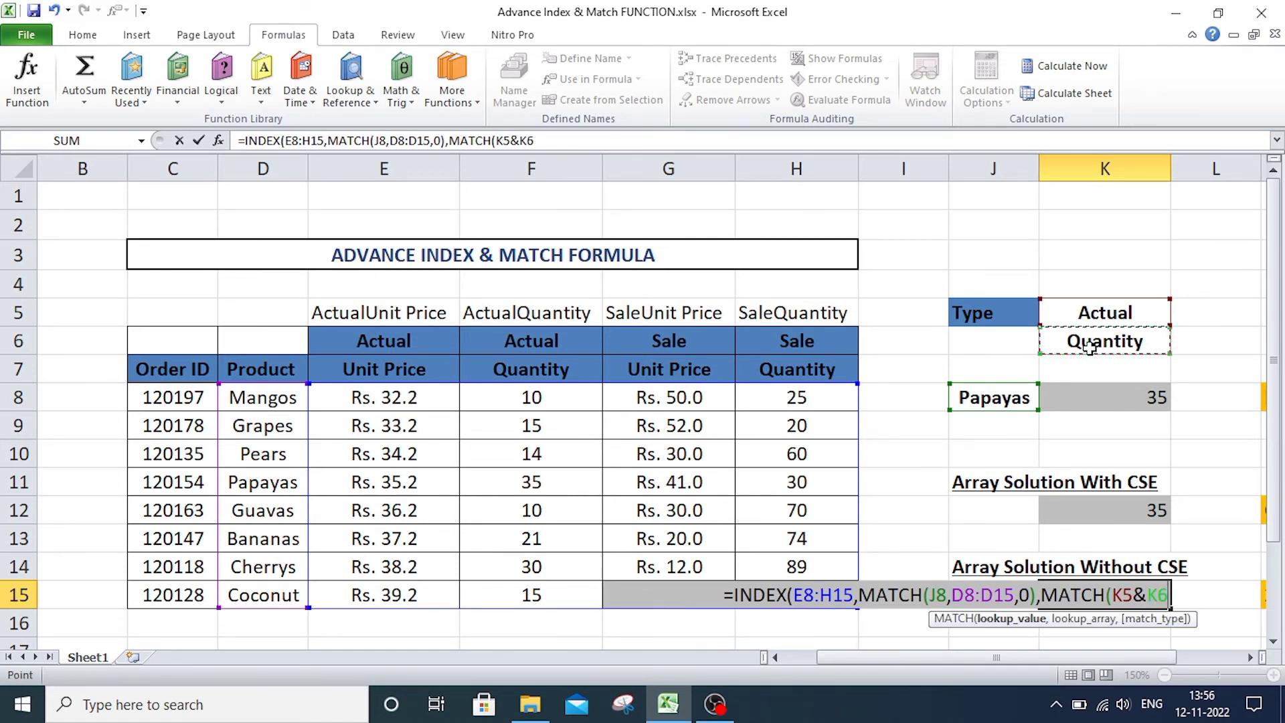
pyautogui.write(',')
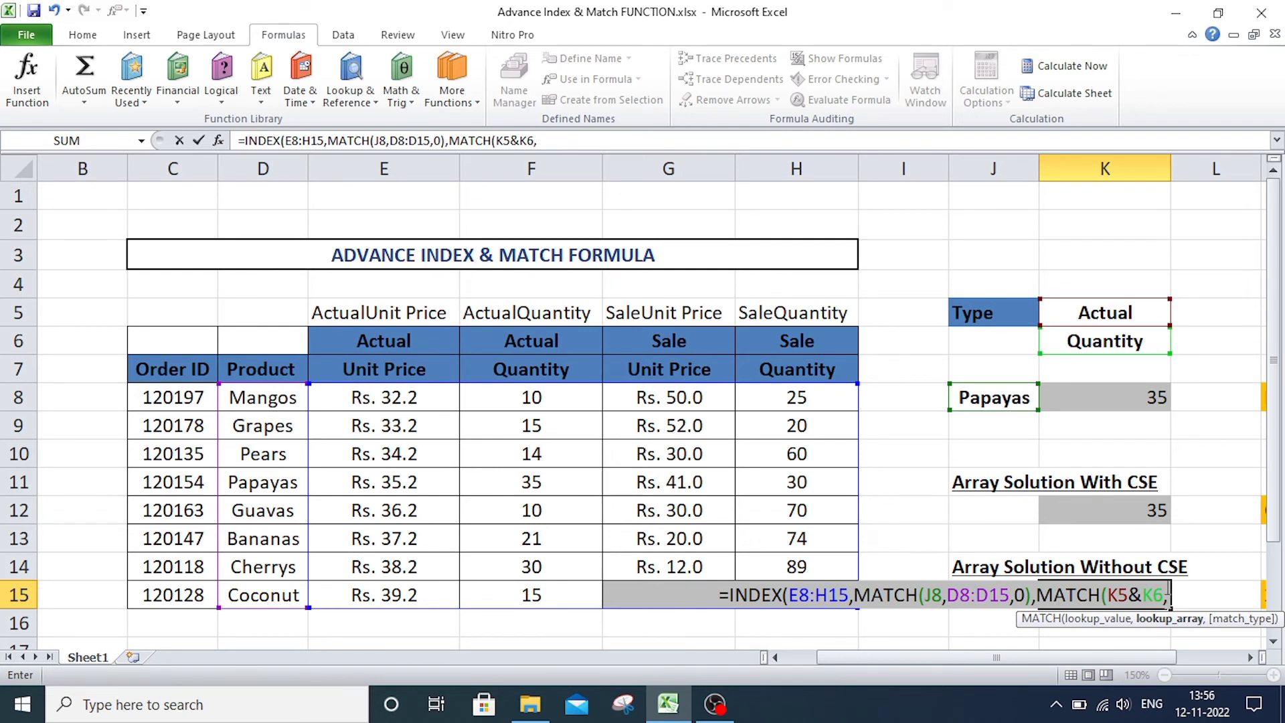
# Use a nested INDEX(E6:H6&E7:H7,0) as the second MATCH's lookup array, then close and enter the K15 formula without CSE.
pyautogui.write('IN')
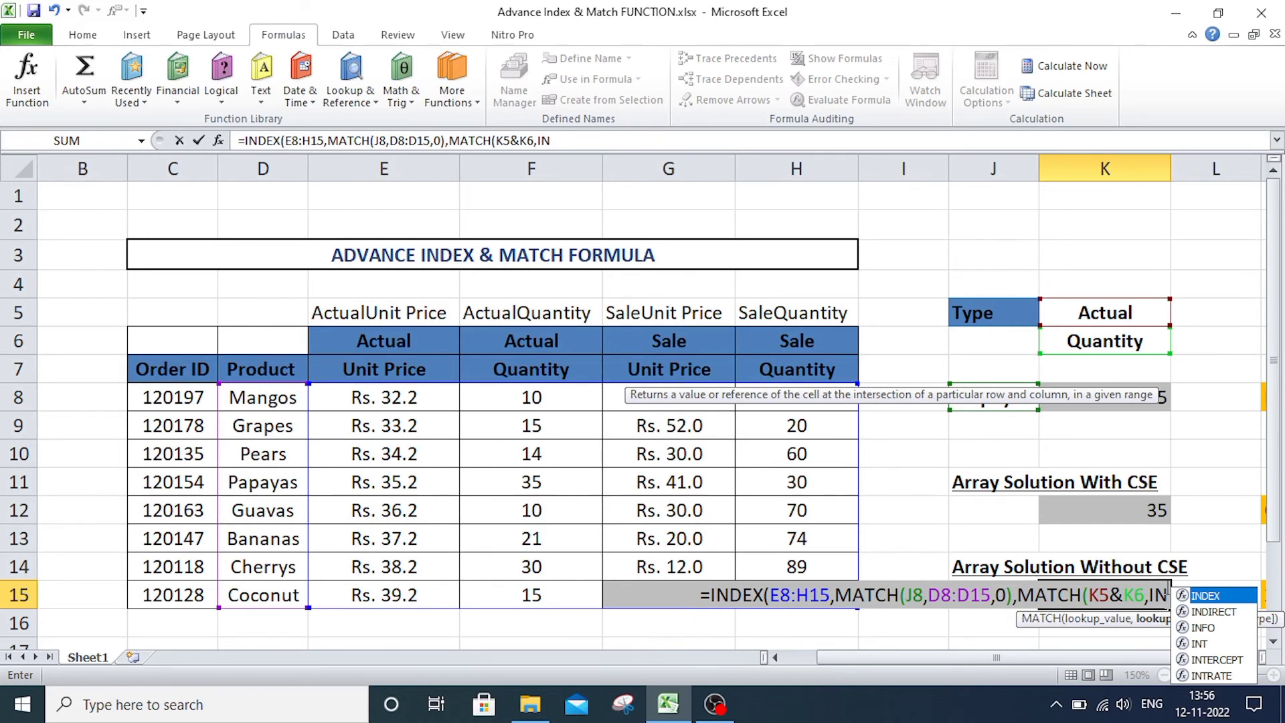
pyautogui.press('Tab')
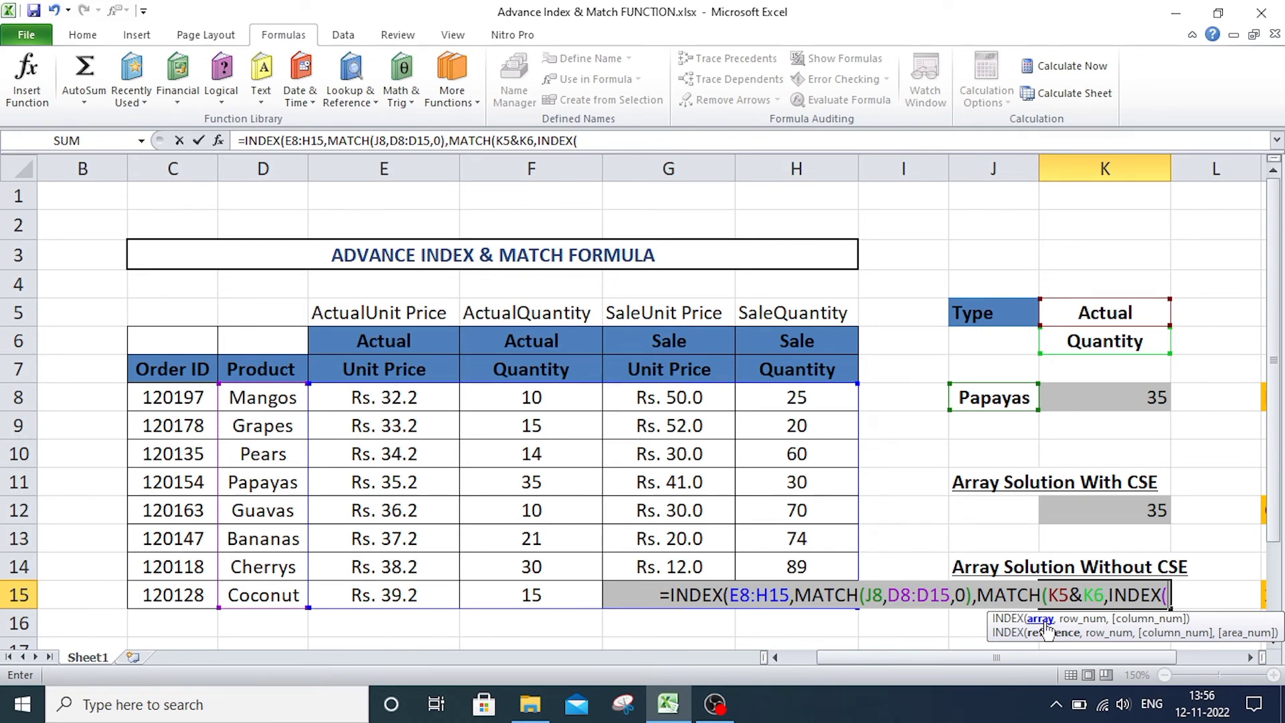
pyautogui.moveTo(387, 343); pyautogui.dragTo(791, 354)
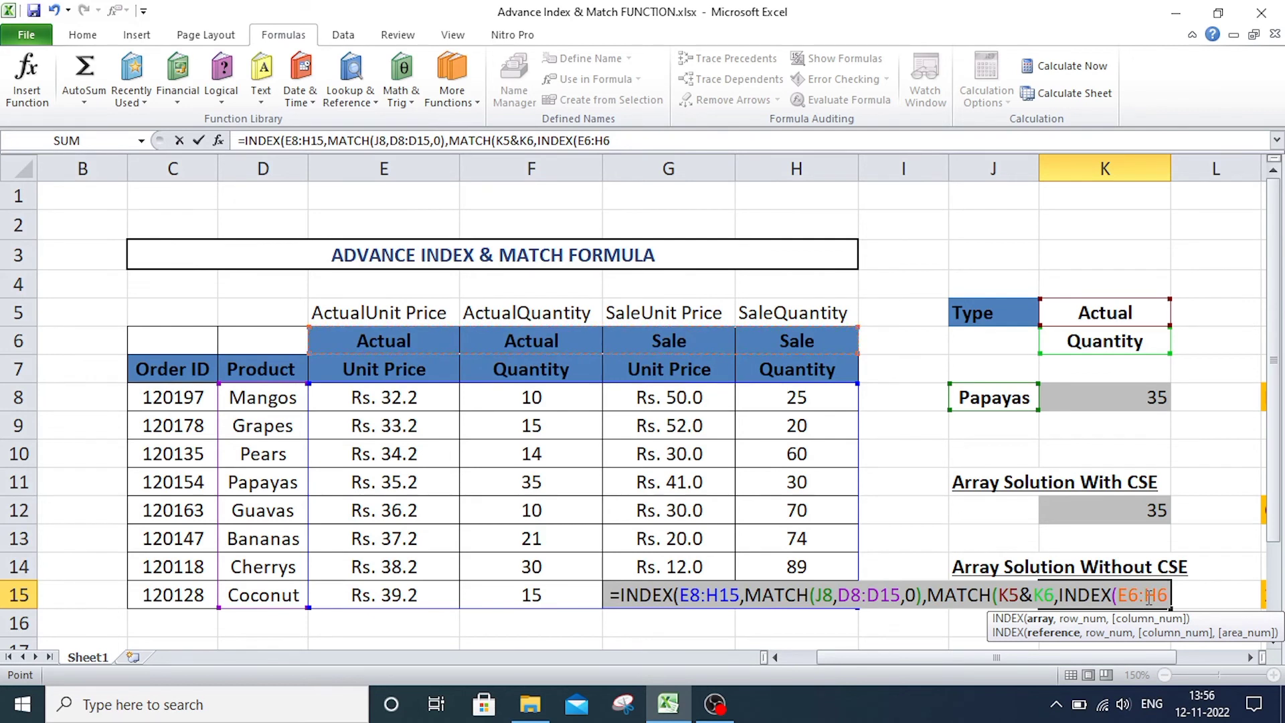
pyautogui.write('&')
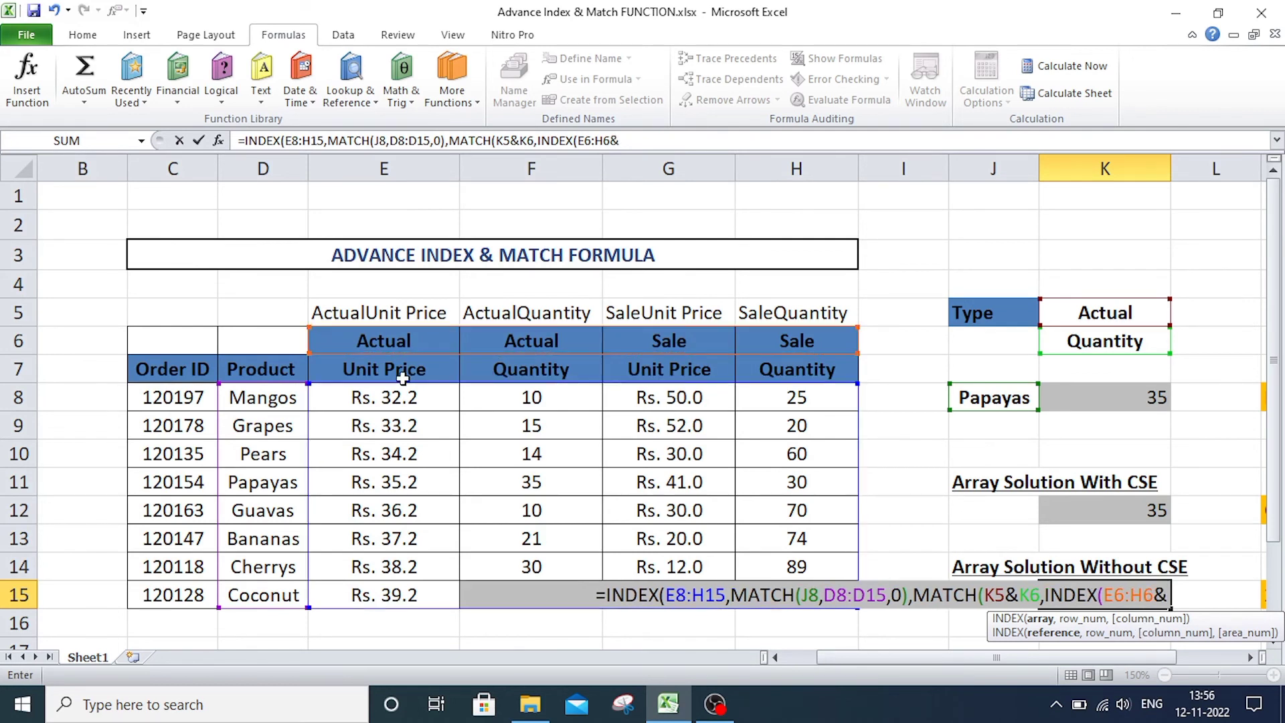
pyautogui.moveTo(402, 378); pyautogui.dragTo(796, 365)
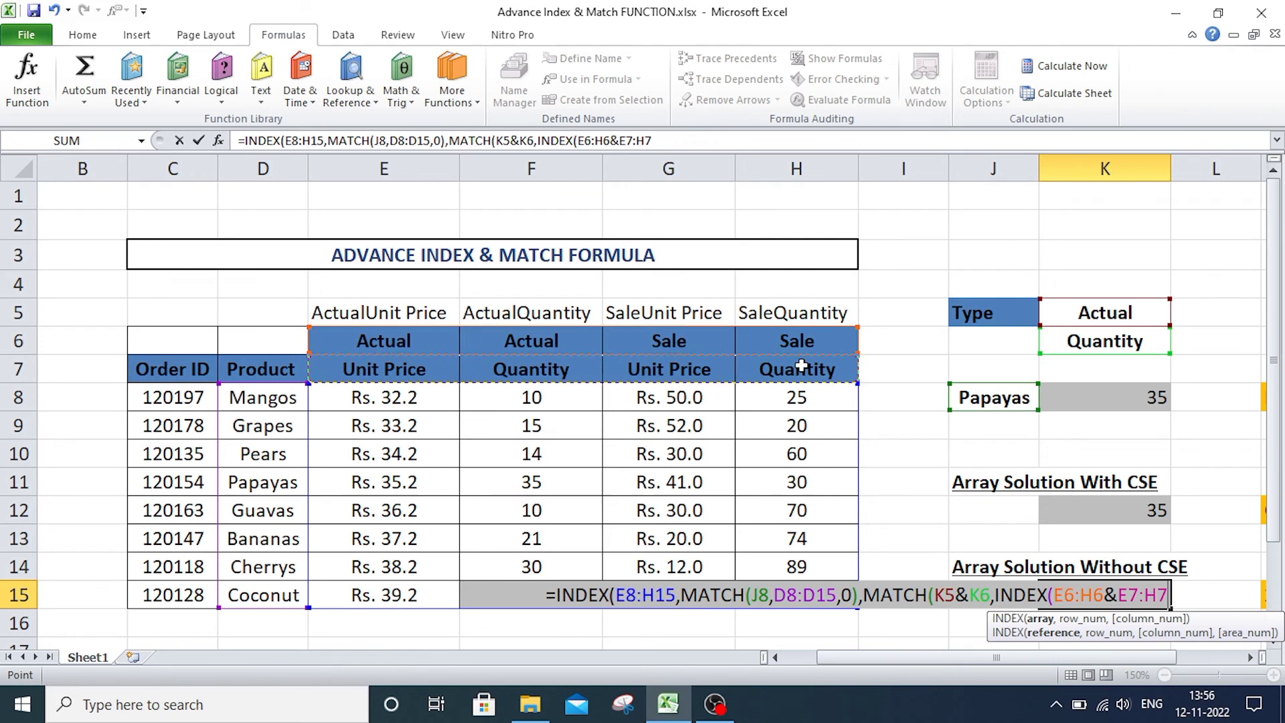
pyautogui.write(',')
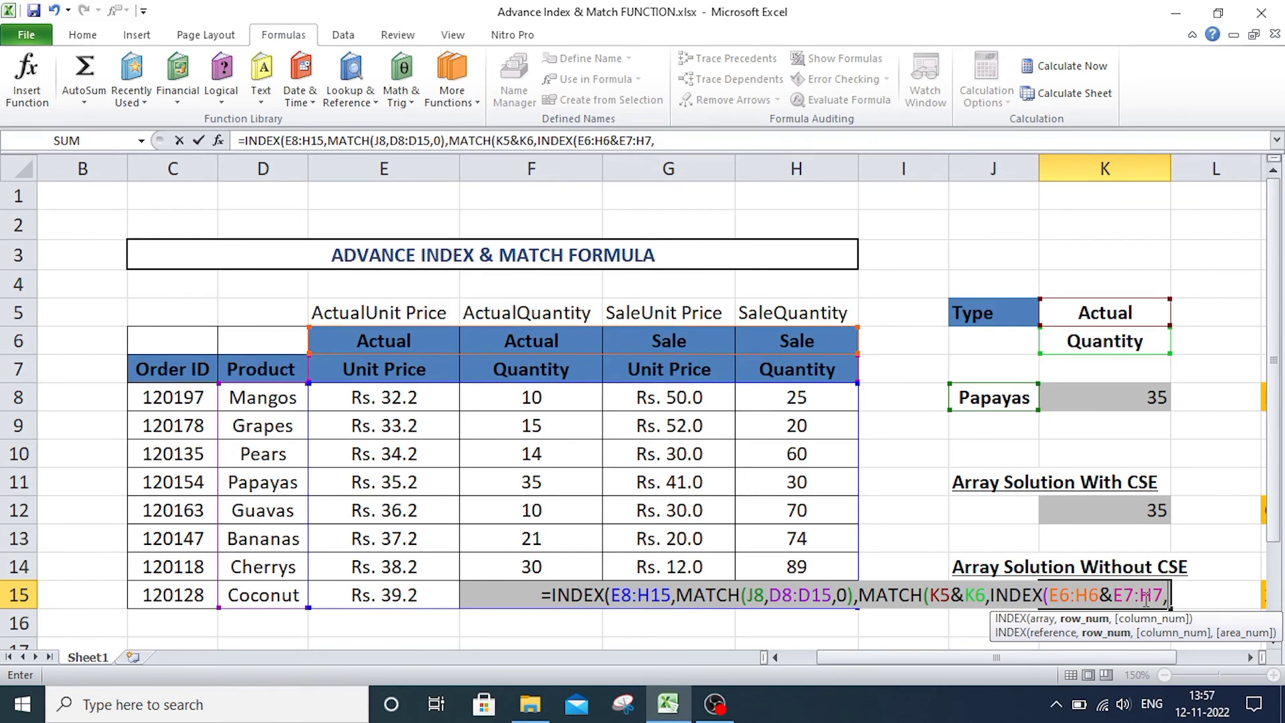
pyautogui.write('0')
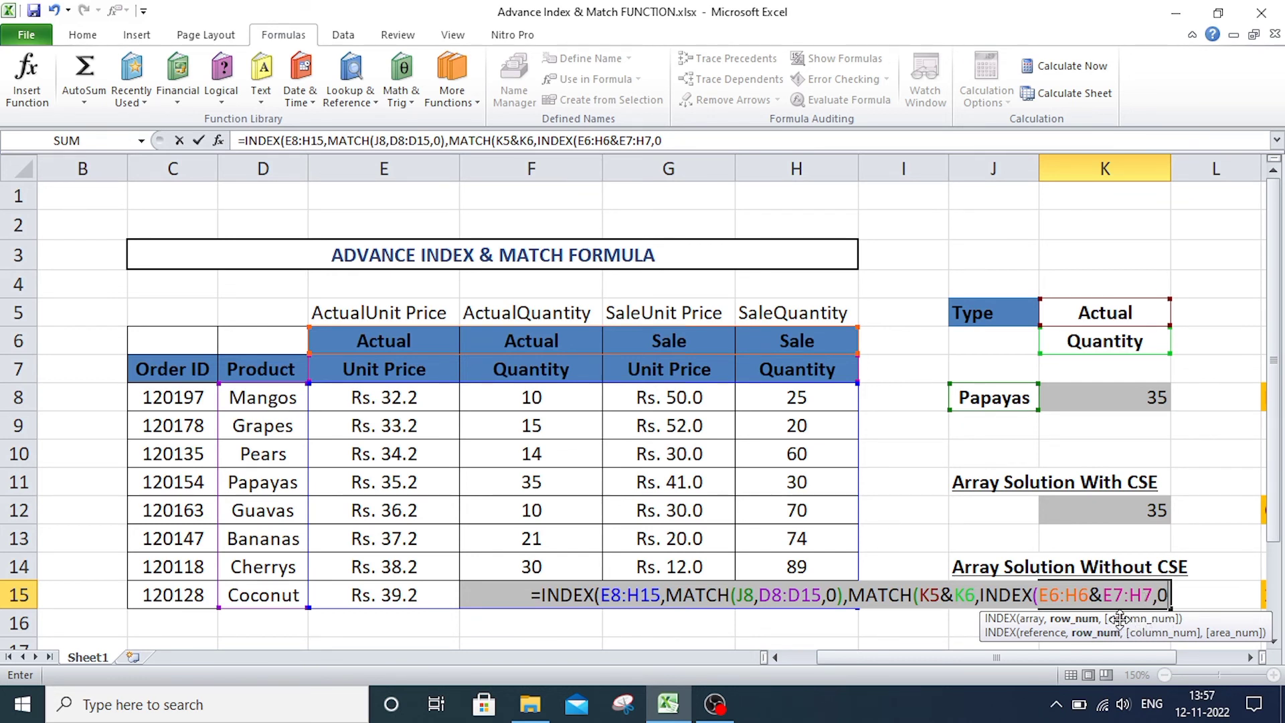
pyautogui.write(')')
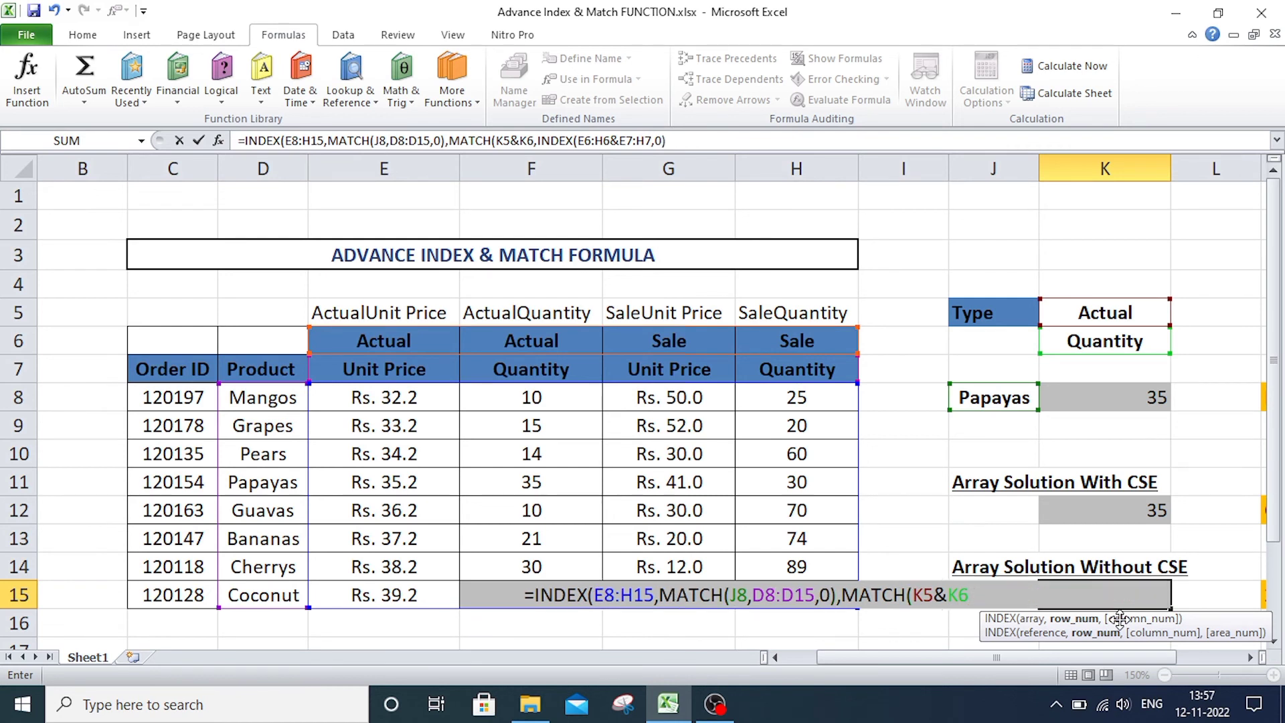
pyautogui.write(')')
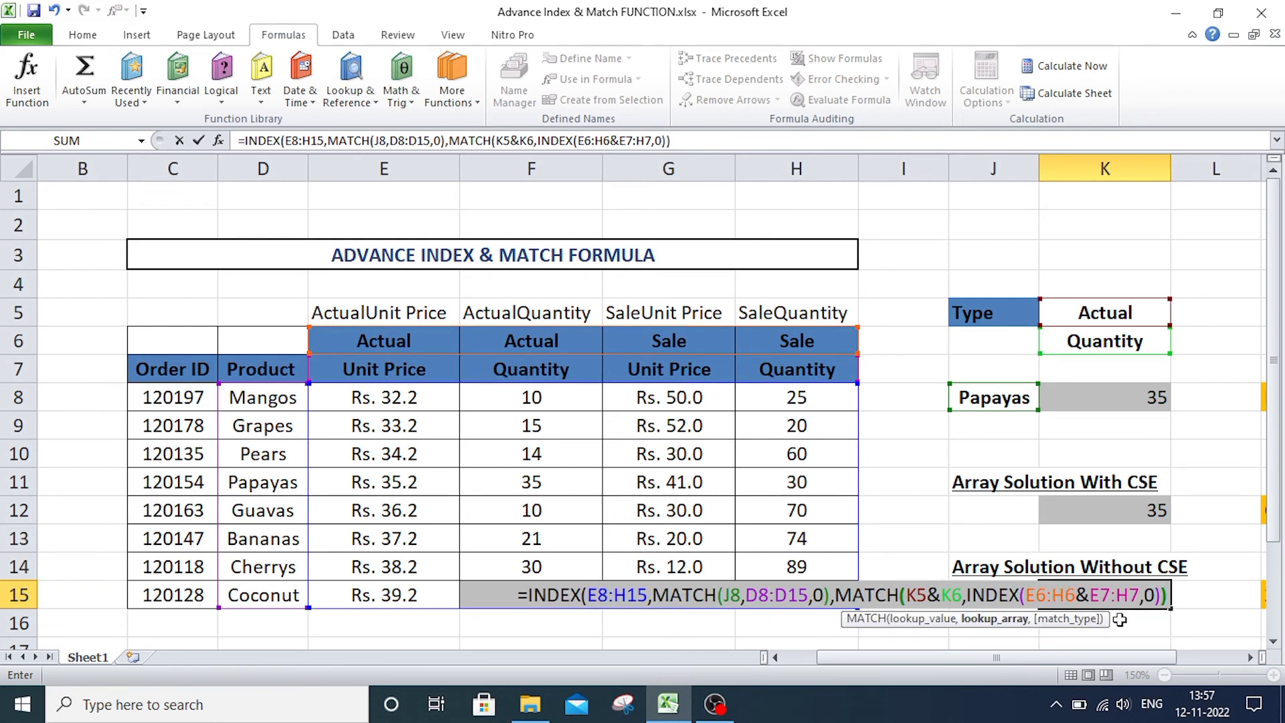
pyautogui.write(')')
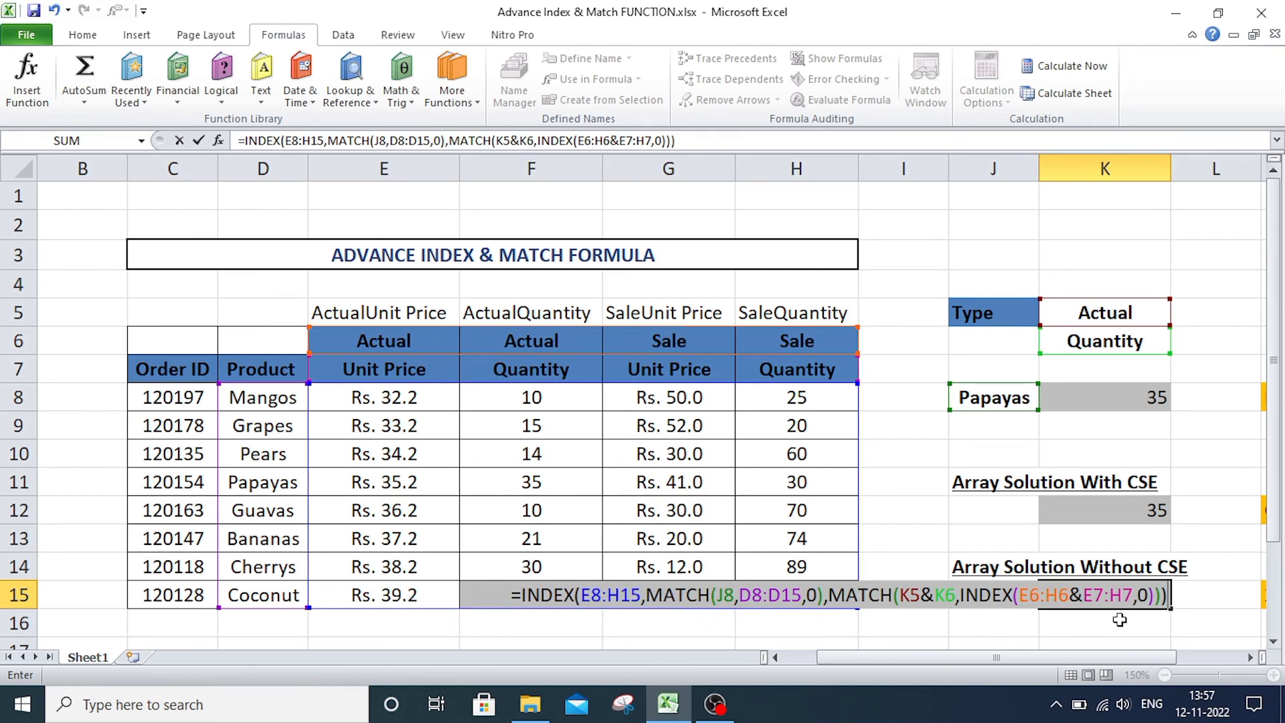
pyautogui.press('Return')
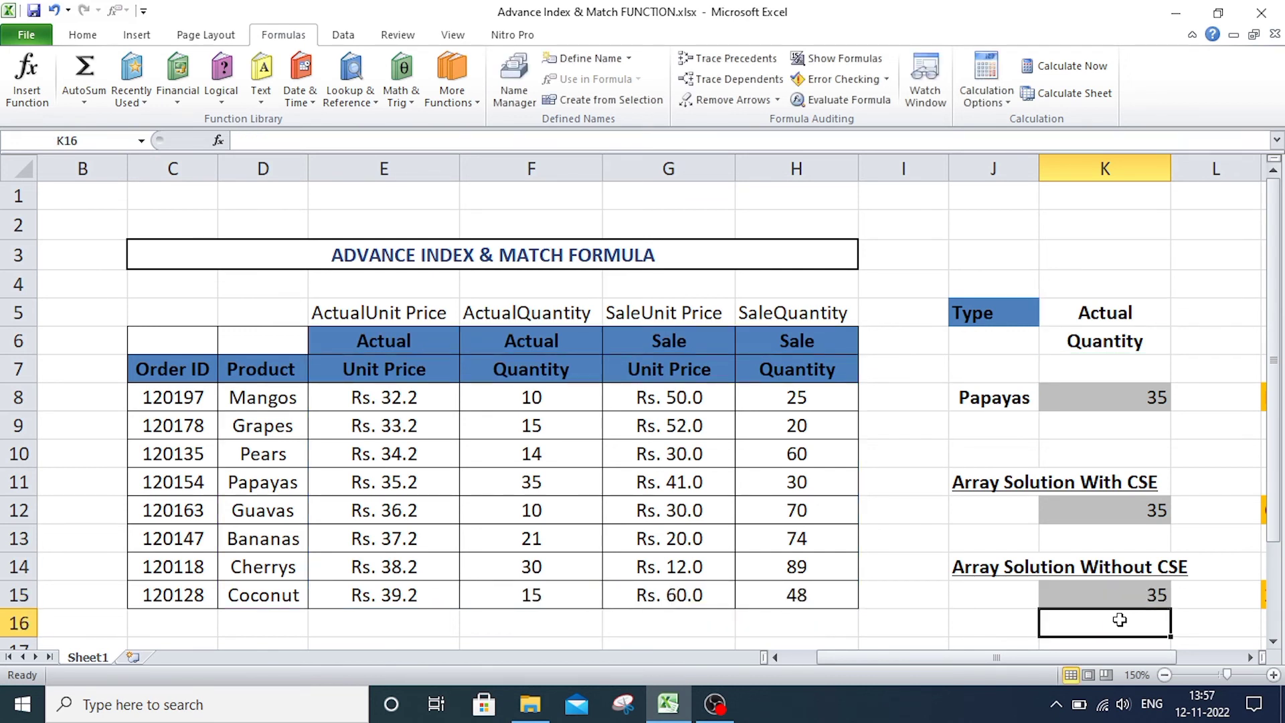
# Examine the nested INDEX(E6:H6&E7:H7,0) part of the K15 formula without changing it.
pyautogui.press('Up')
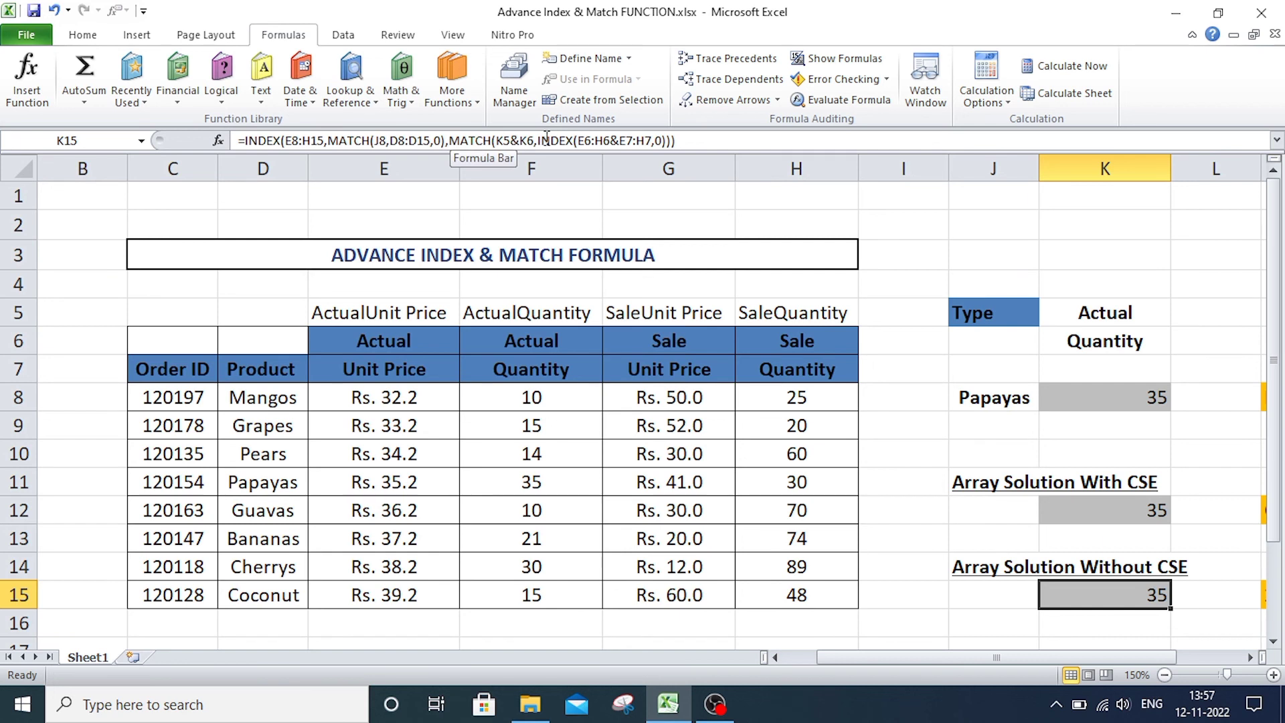
pyautogui.moveTo(539, 141); pyautogui.dragTo(671, 141)
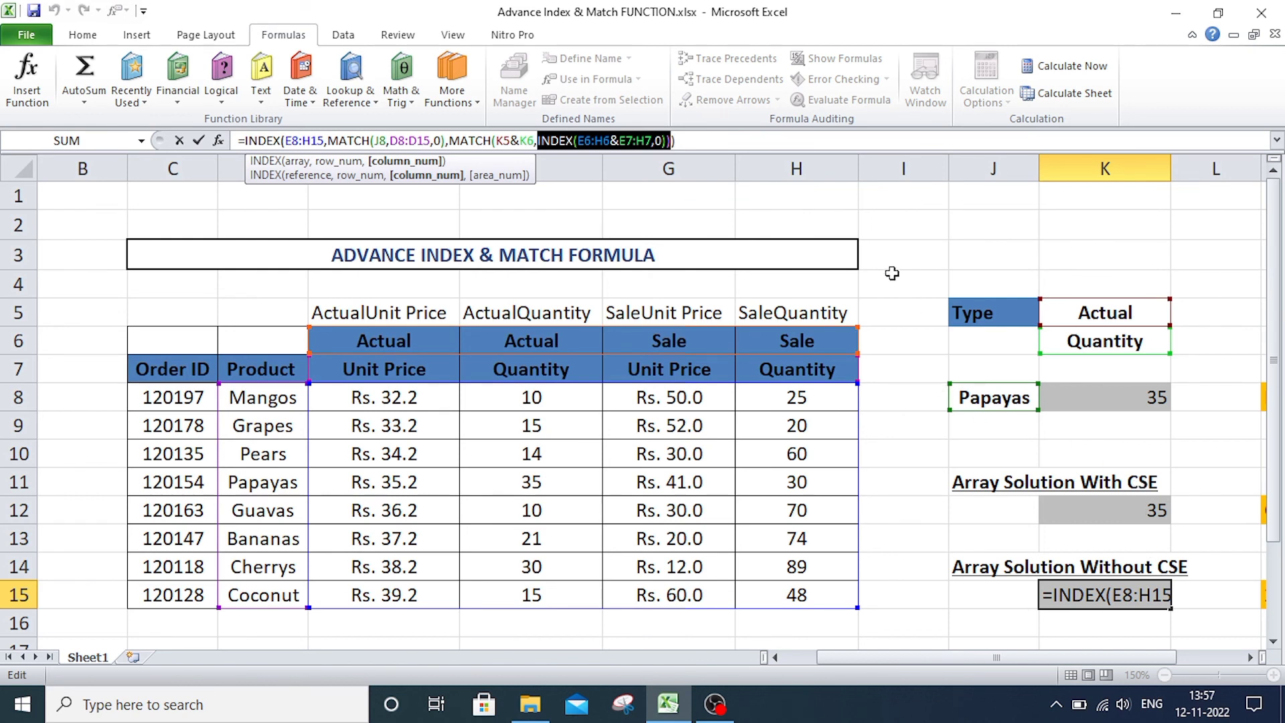
pyautogui.press('Escape')
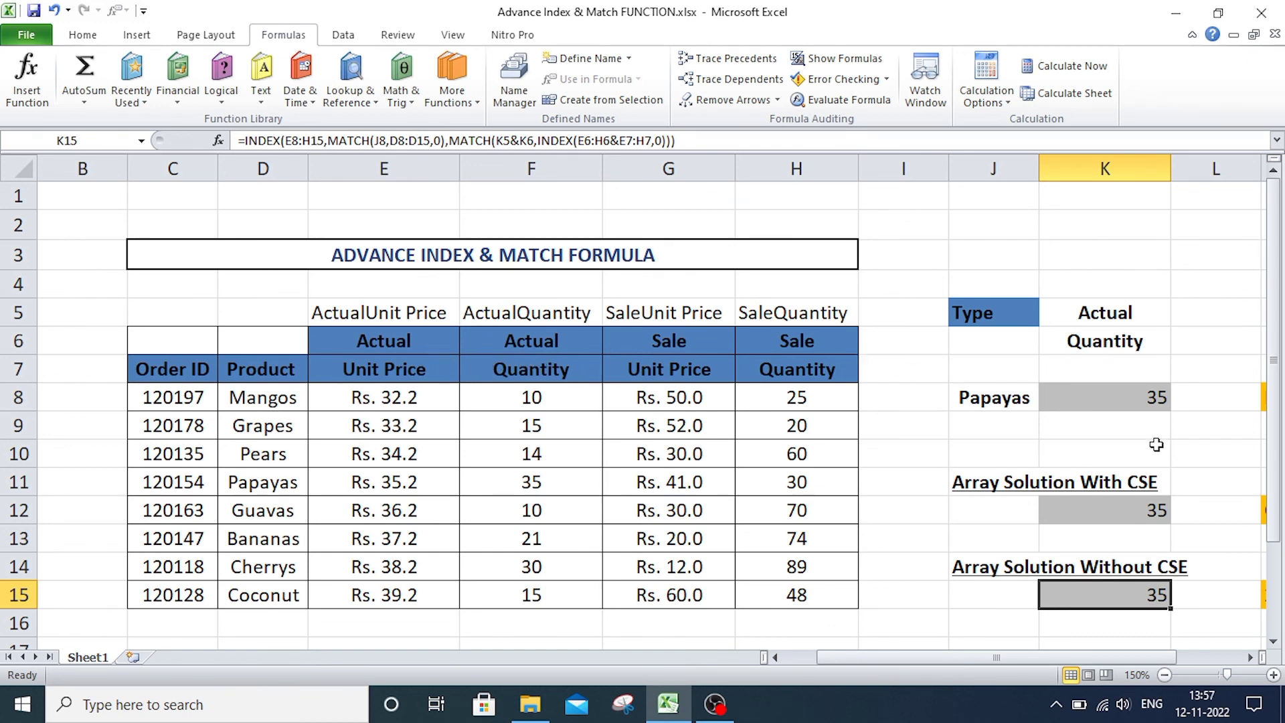
# Review the CSE formula in K12 and the 2xINDEX method label in M15.
pyautogui.moveTo(1038, 656); pyautogui.dragTo(1129, 656)
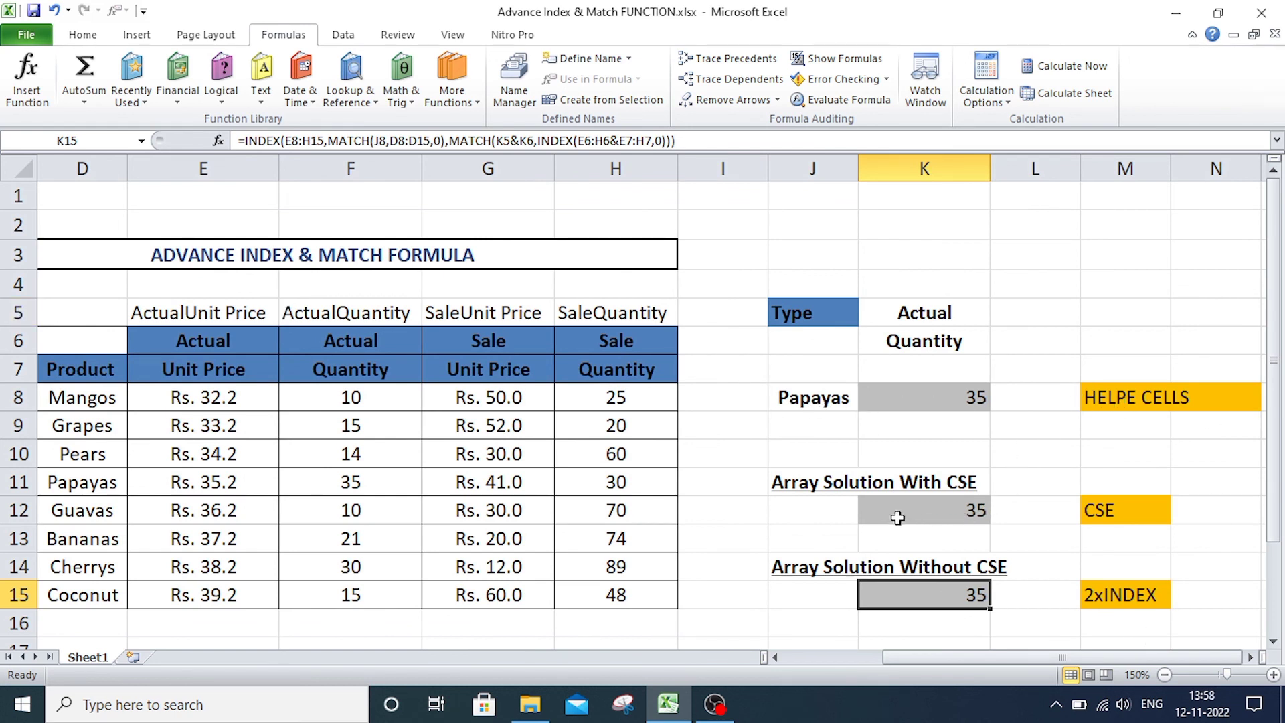
pyautogui.scroll(-1, 849, 503)
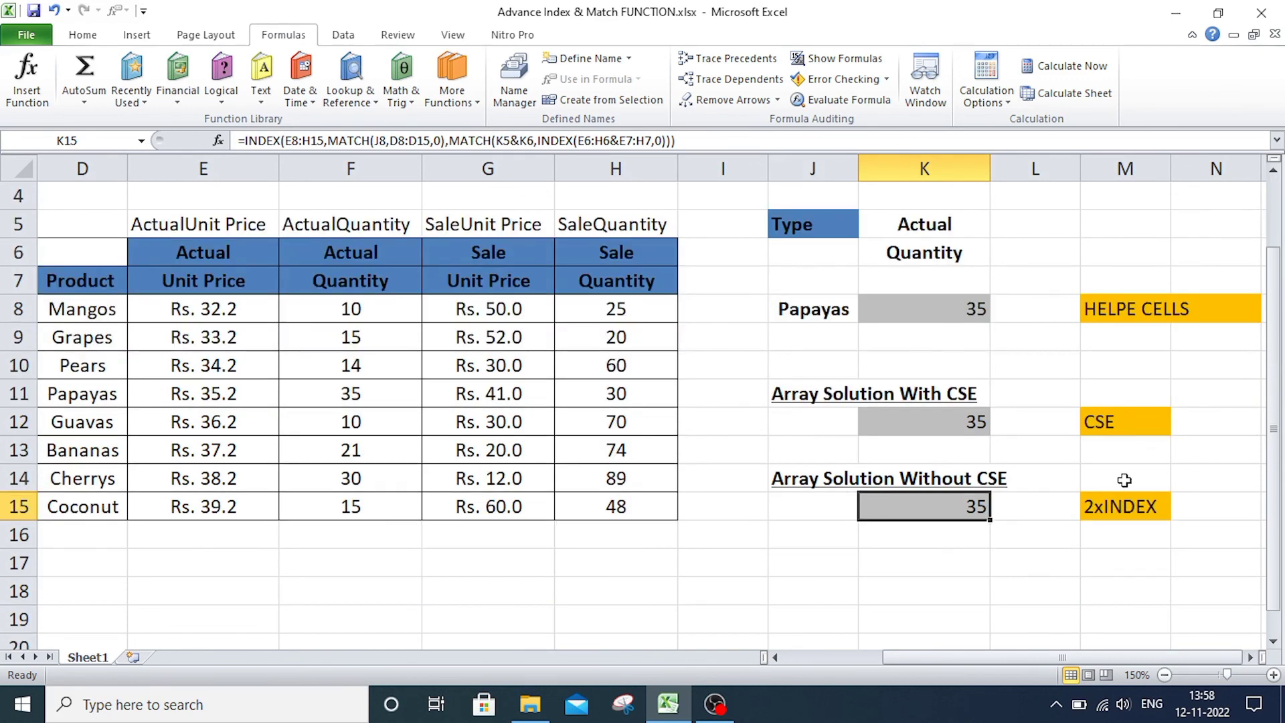
pyautogui.click(943, 429)
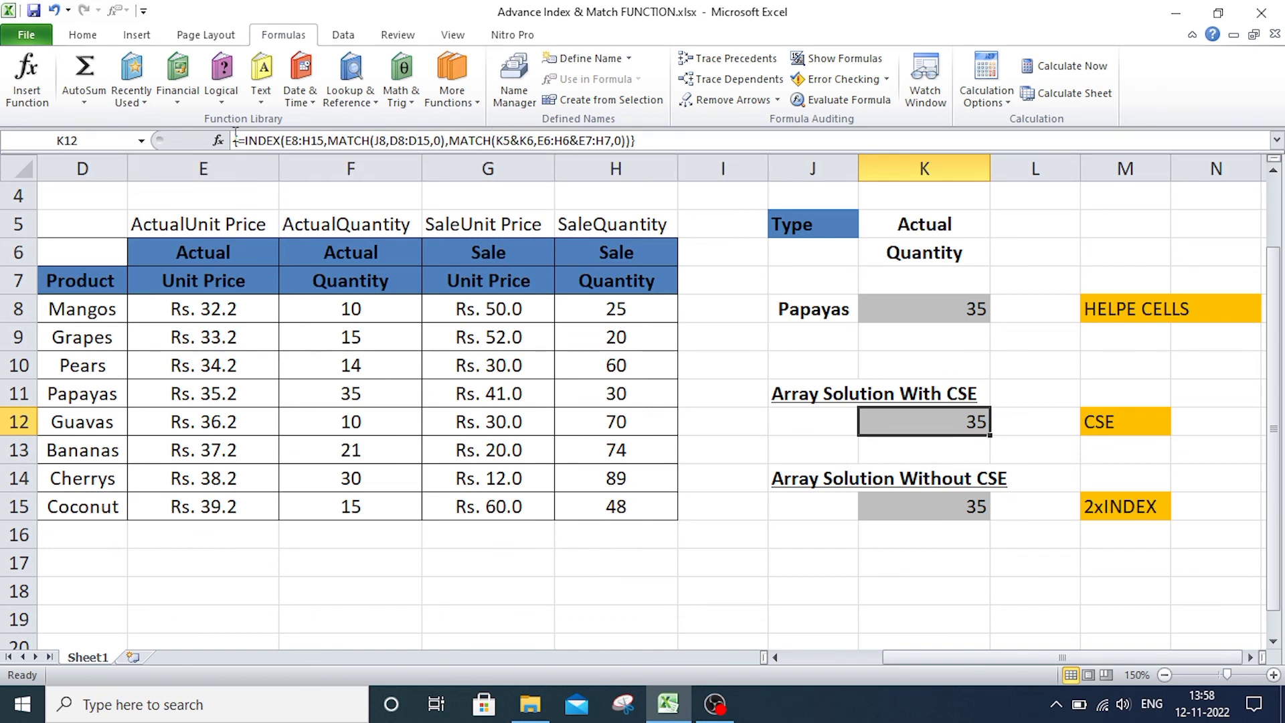
pyautogui.click(1098, 508)
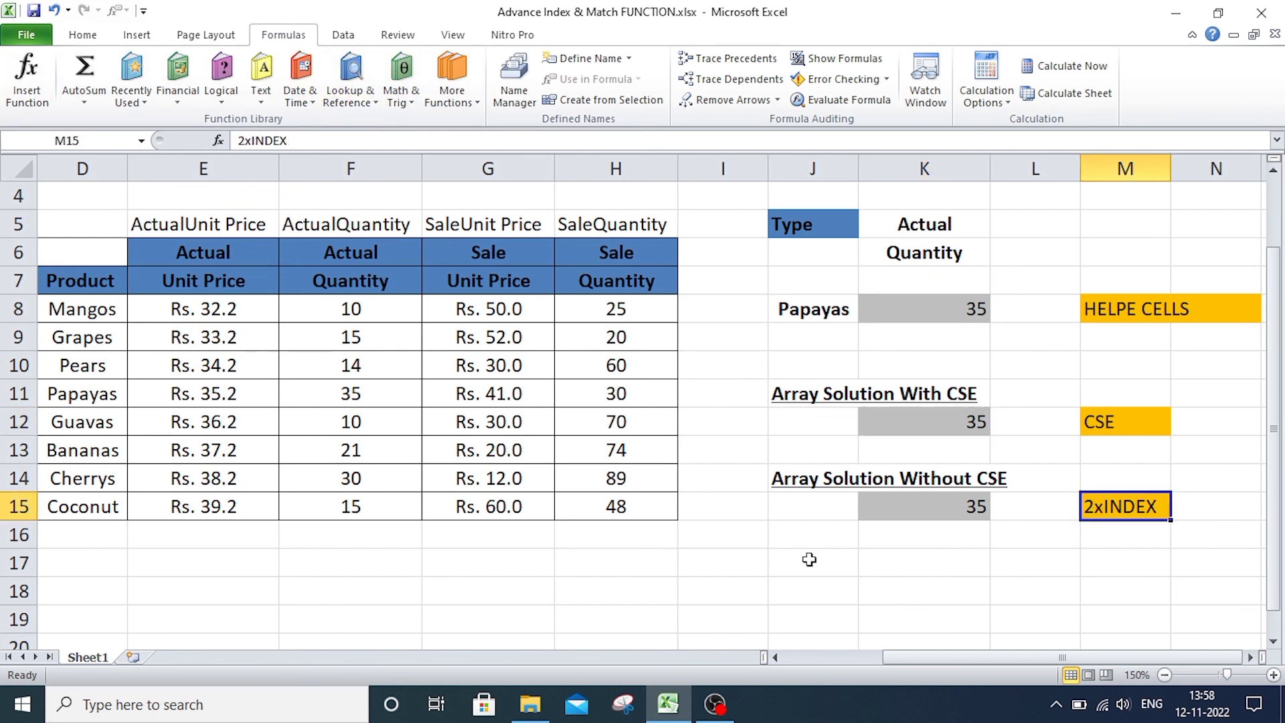
# Review the non-CSE nested INDEX formula in K15, and look over the whole product table from its title down.
pyautogui.click(904, 515)
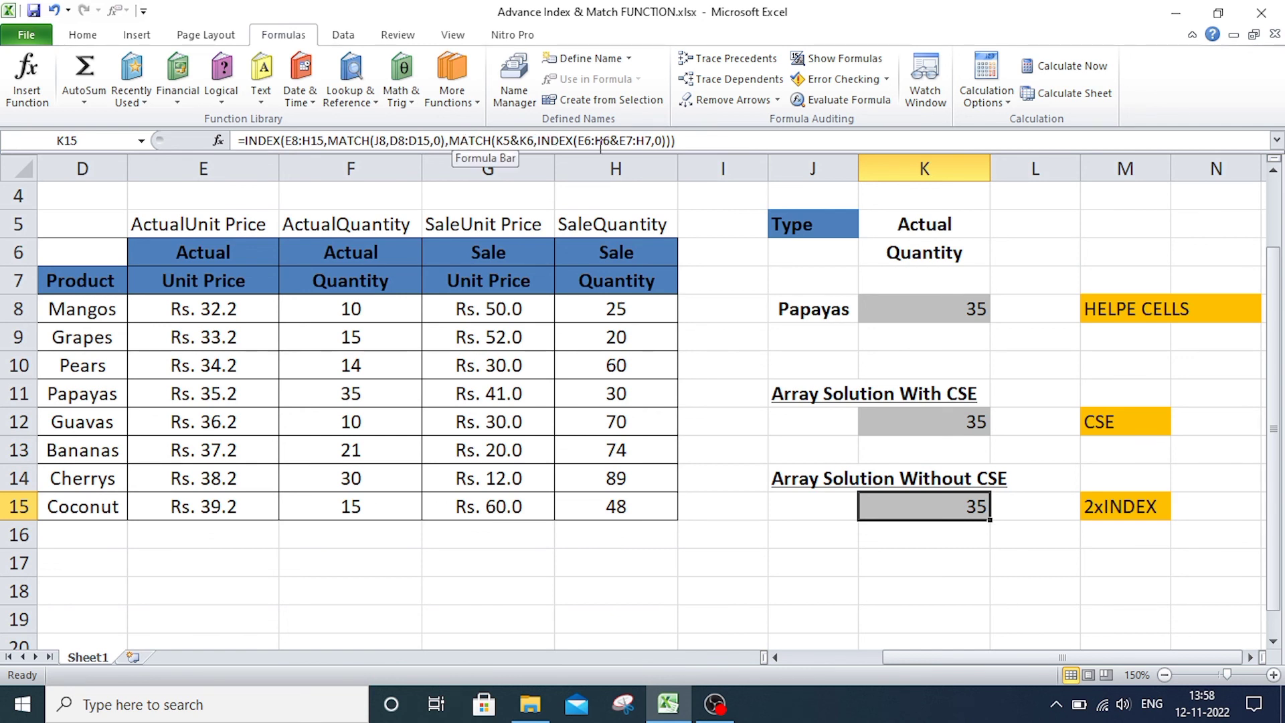
pyautogui.click(1073, 578)
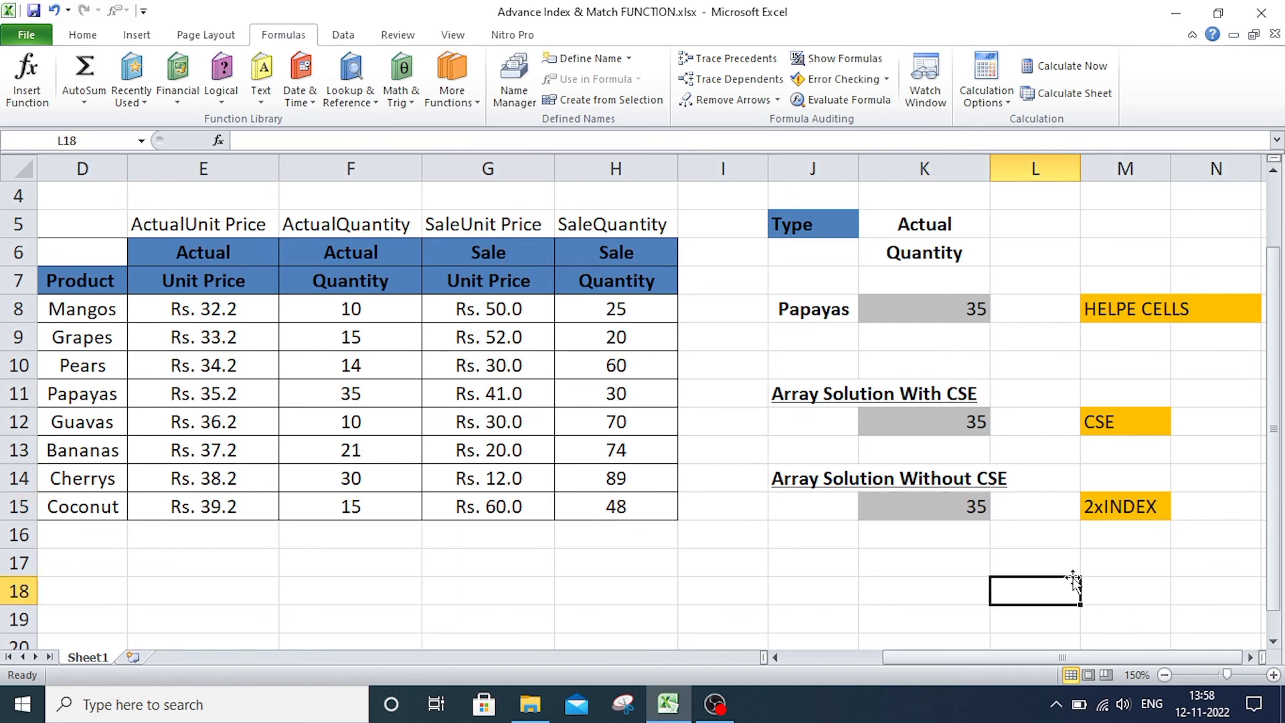
pyautogui.moveTo(933, 658); pyautogui.dragTo(829, 660)
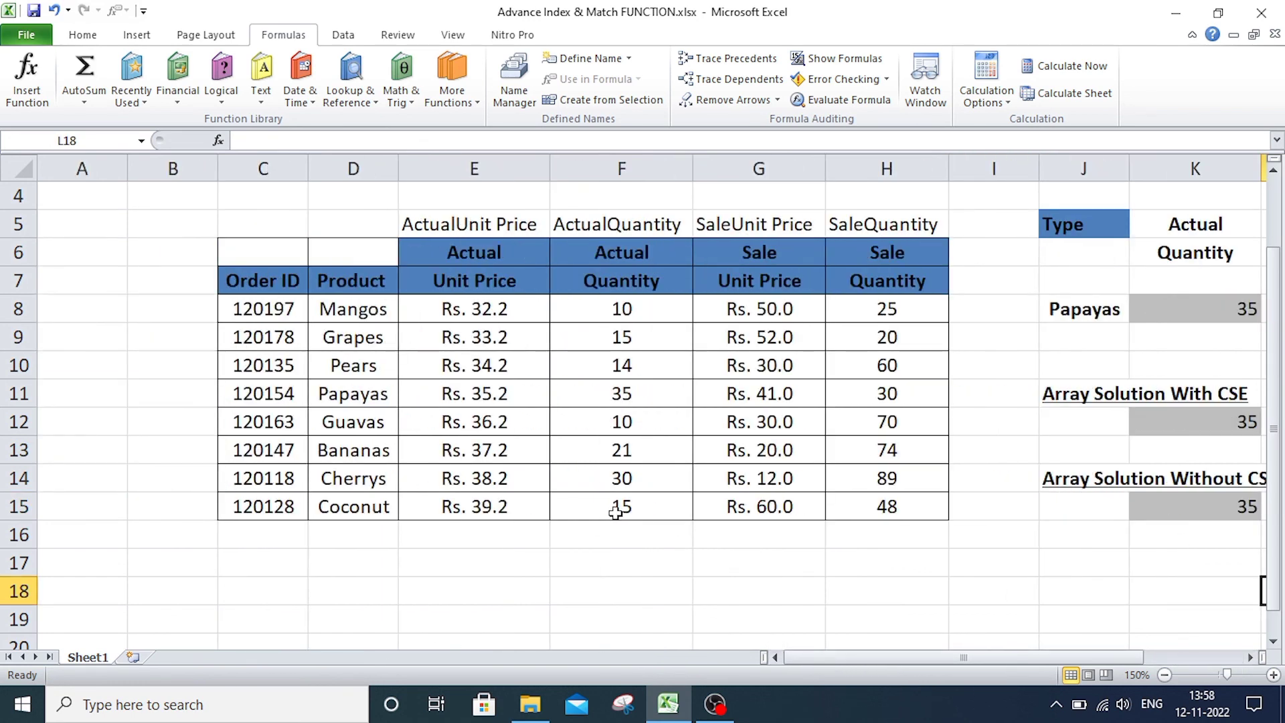
pyautogui.scroll(1, 616, 512)
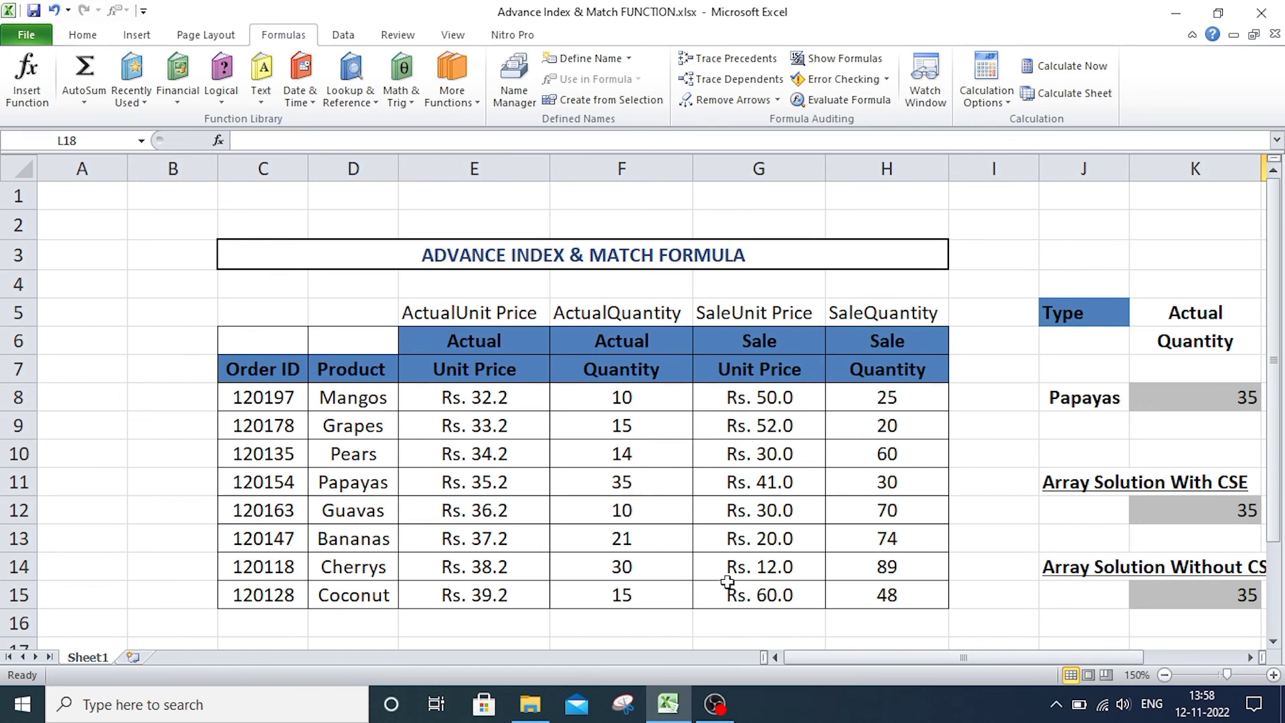
pyautogui.click(896, 626)
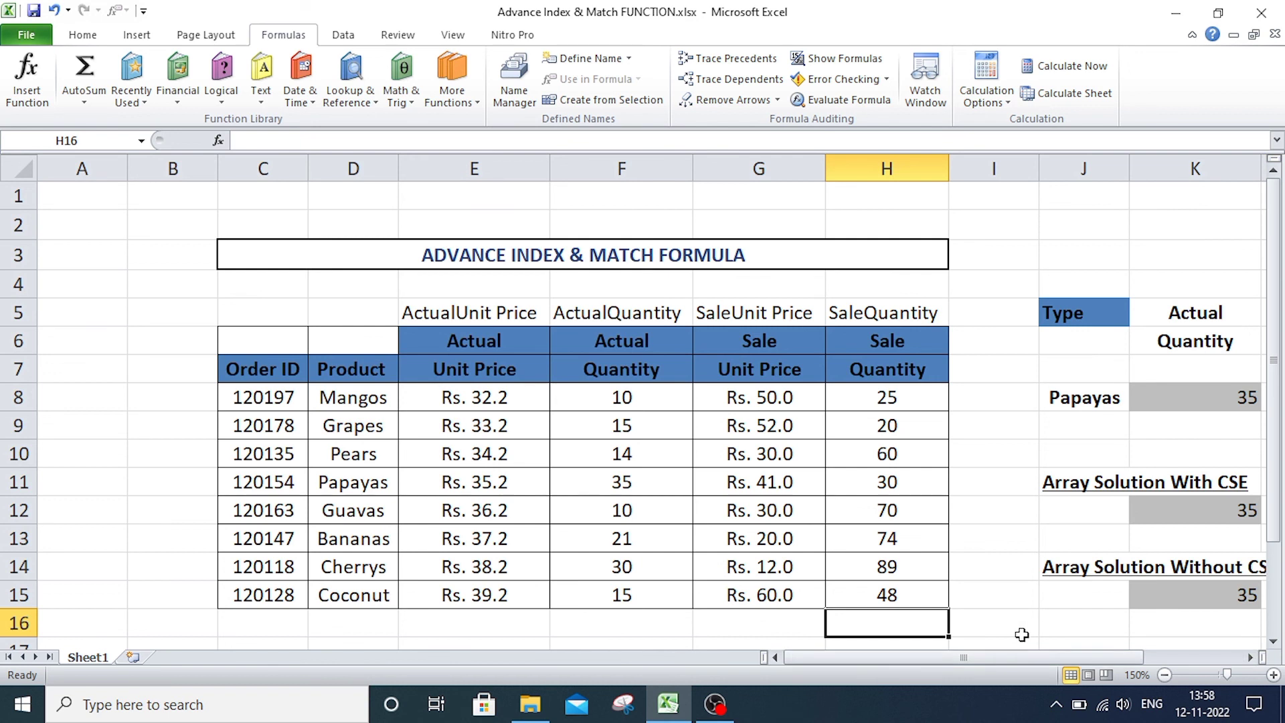
pyautogui.click(1071, 642)
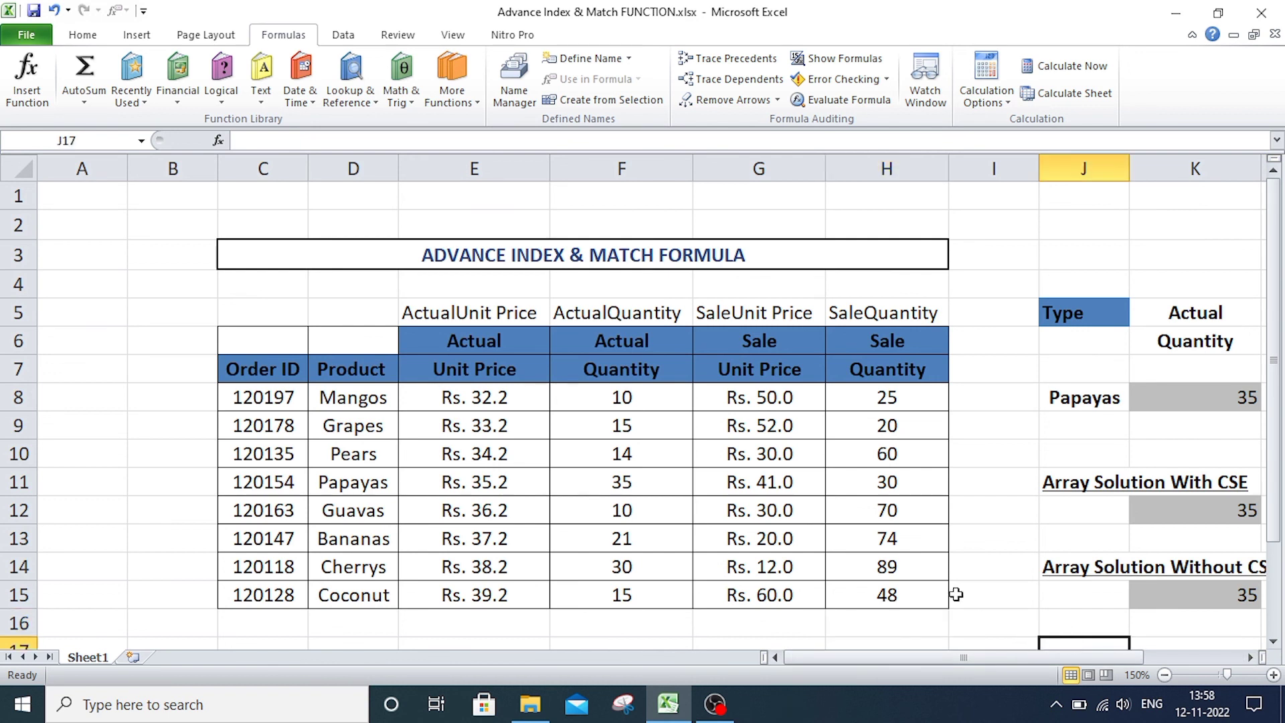